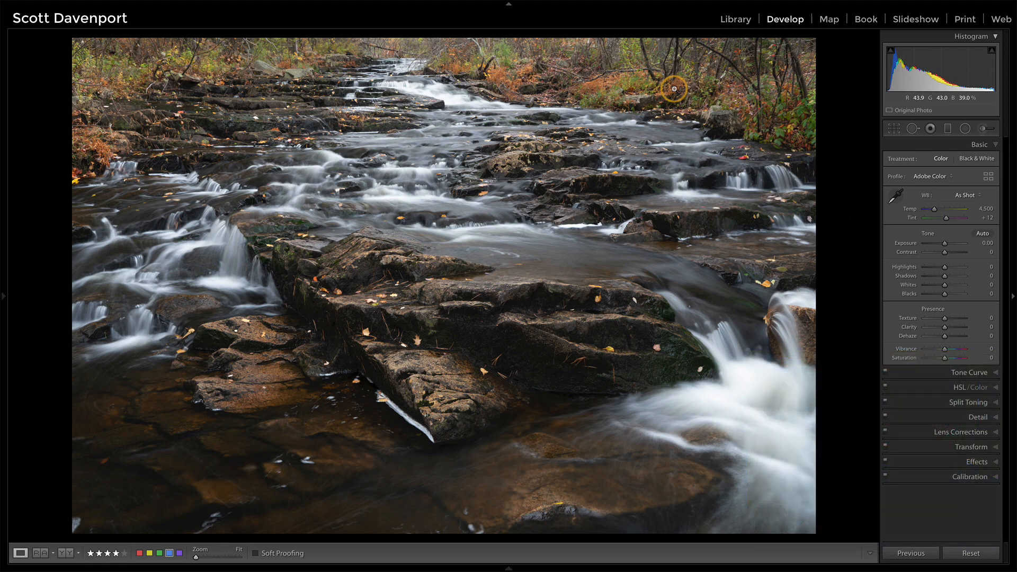
Crop the photo slightly tighter at the original aspect ratio with a rule-of-thirds overlay, trimming its left and bottom edges
key(r)
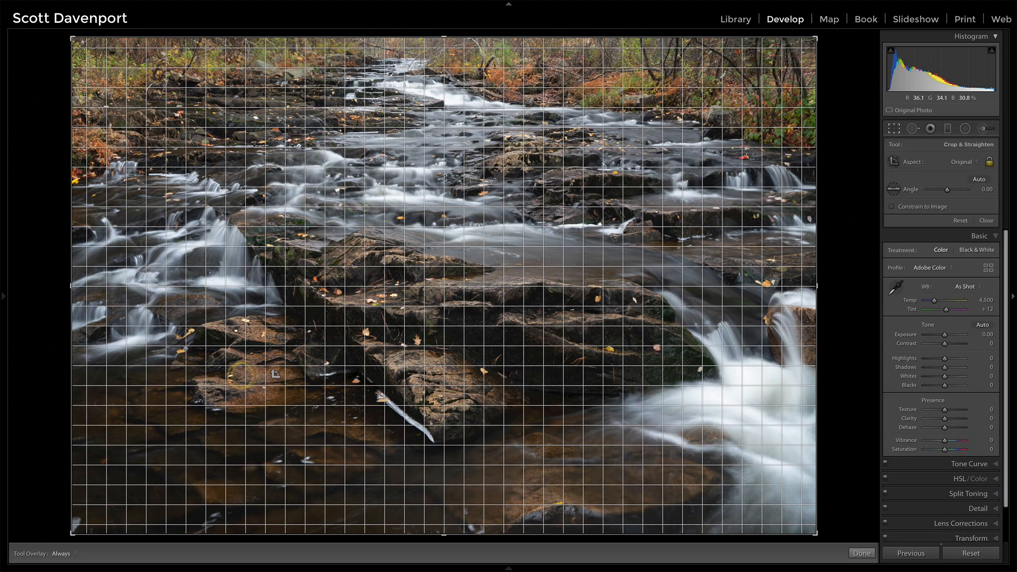
key(o)
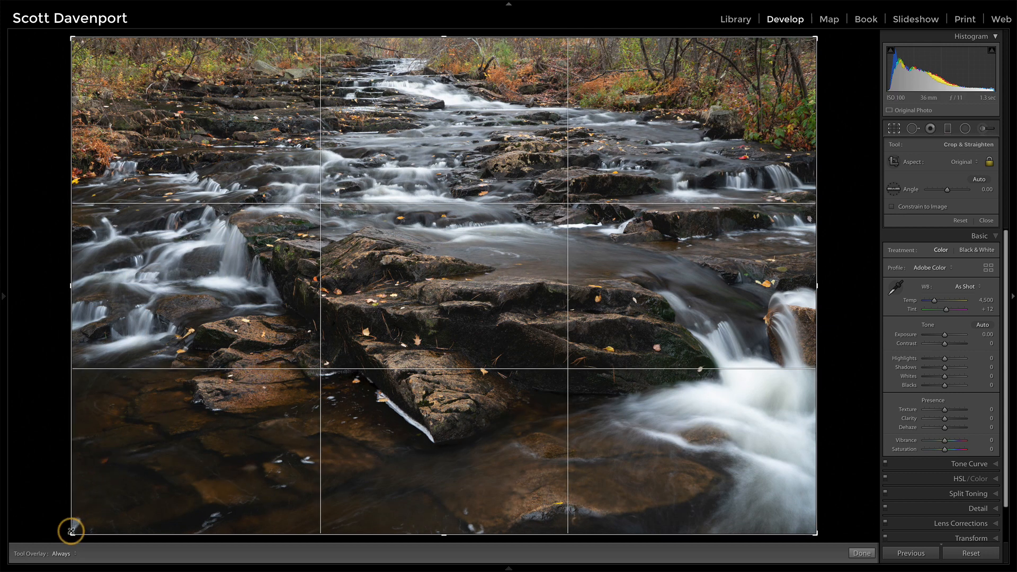
drag(68, 530, 85, 517)
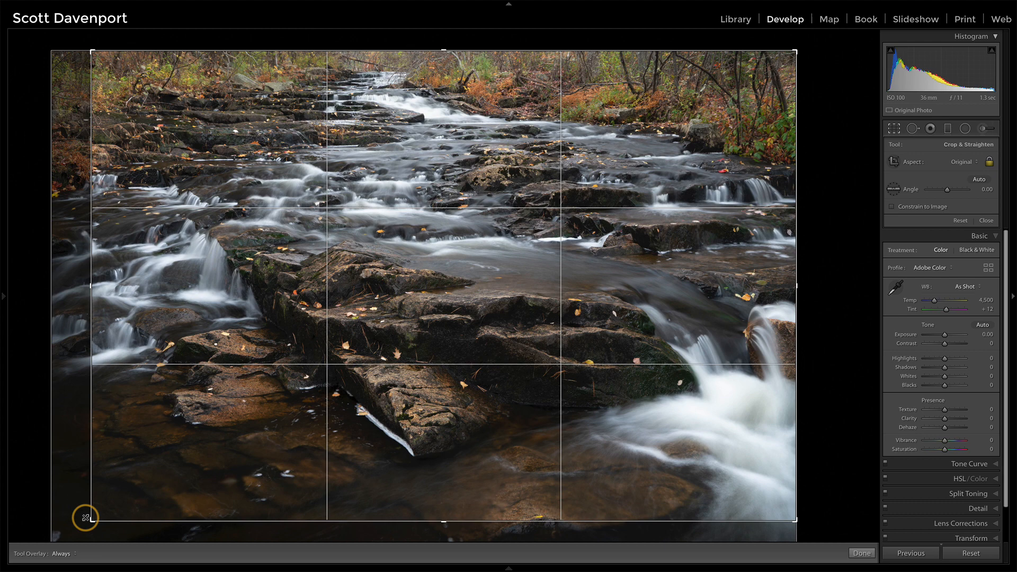
drag(85, 517, 84, 516)
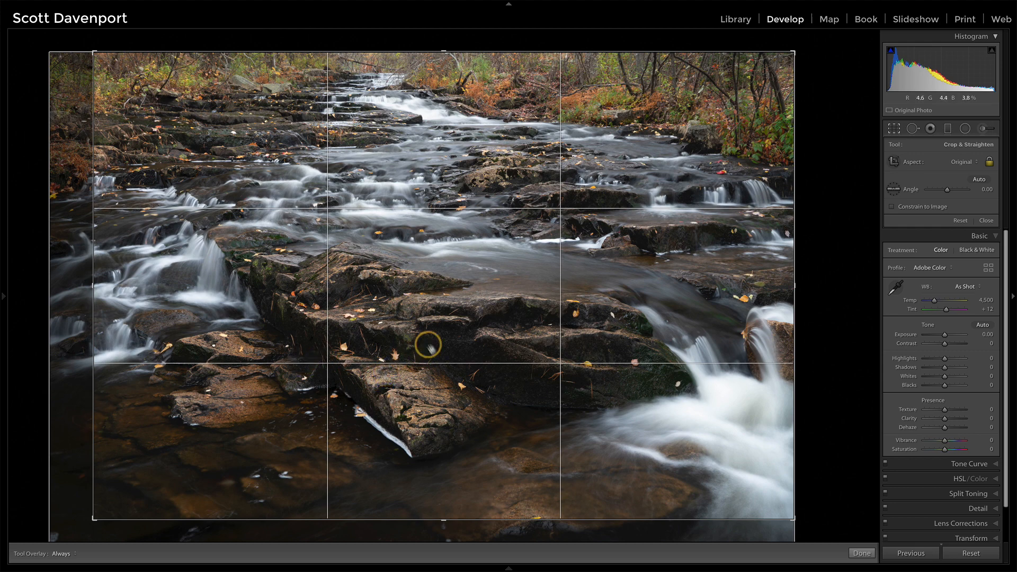
drag(462, 518, 536, 517)
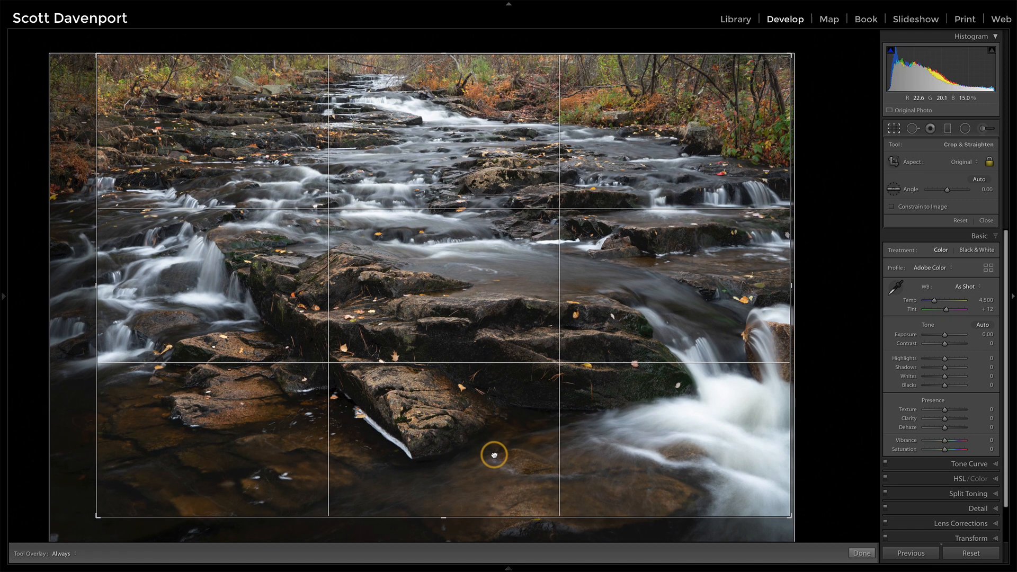
drag(494, 455, 480, 455)
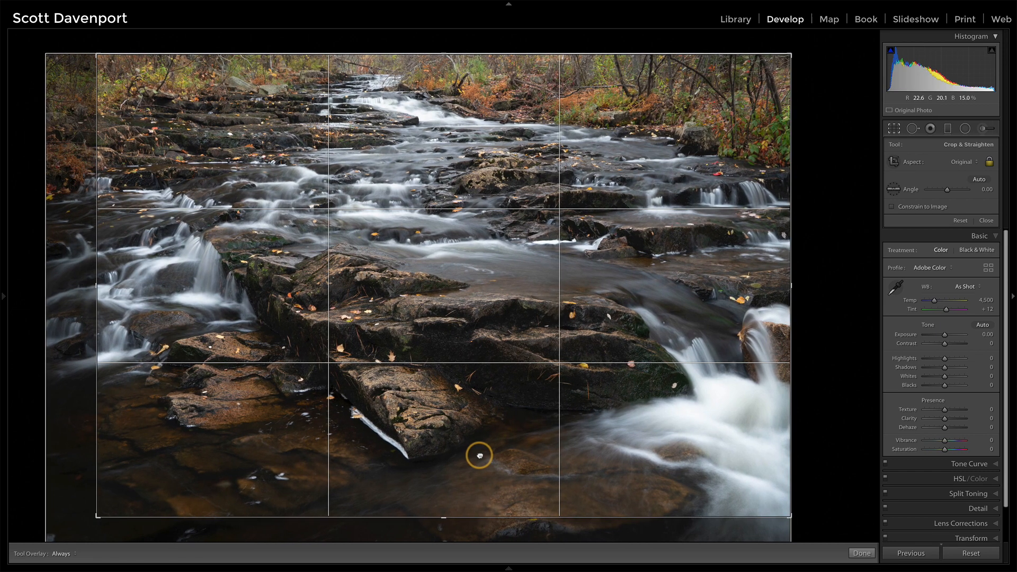
key(Return)
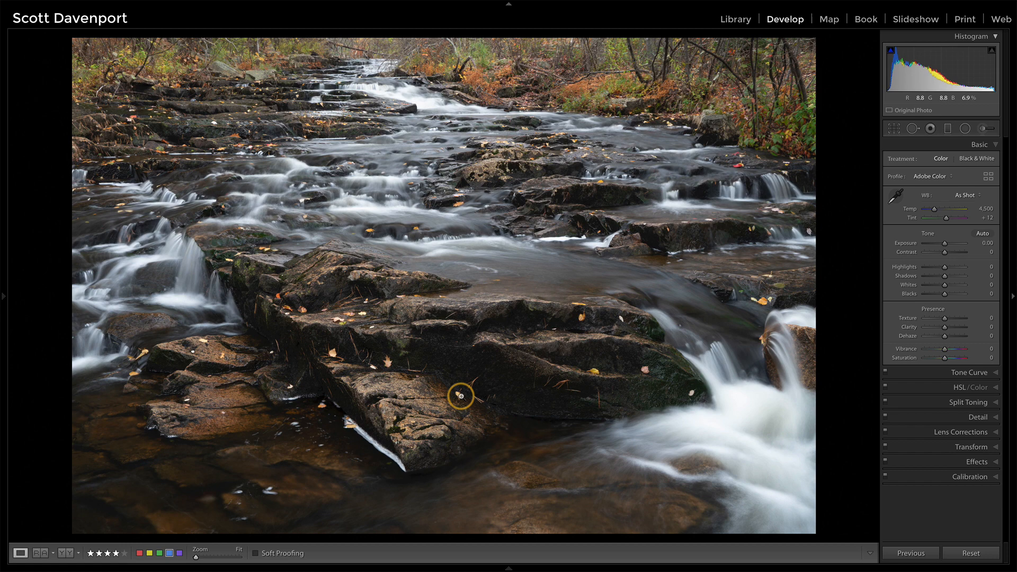
Set the photo's profile to Adobe Landscape, comparing it against Adobe Color
click(923, 179)
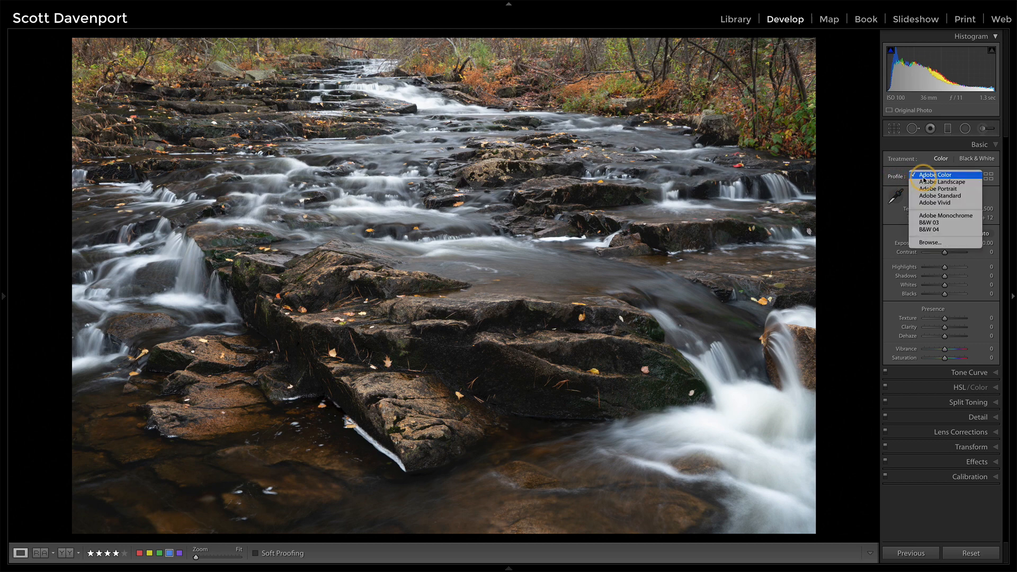
click(924, 183)
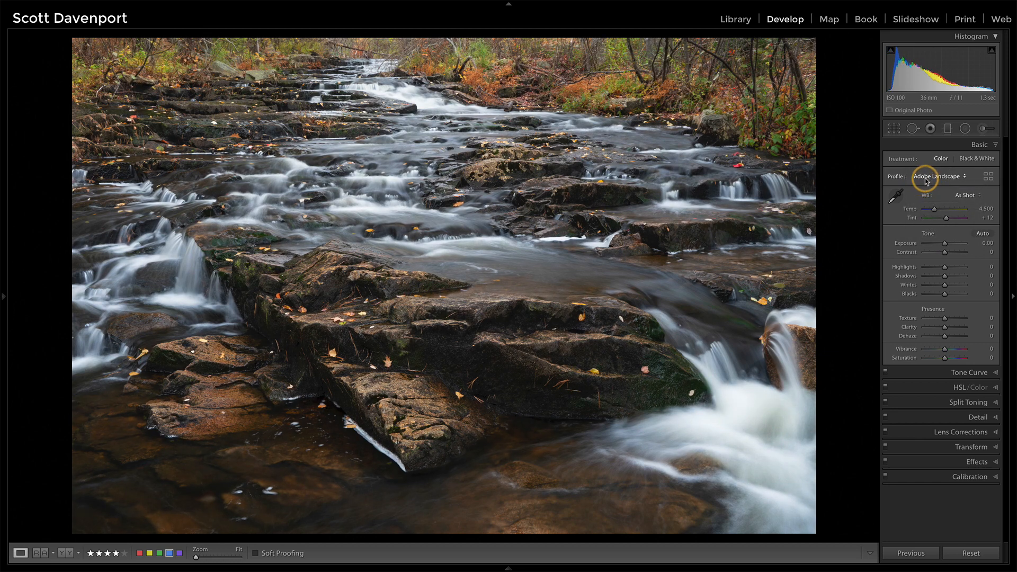
click(926, 181)
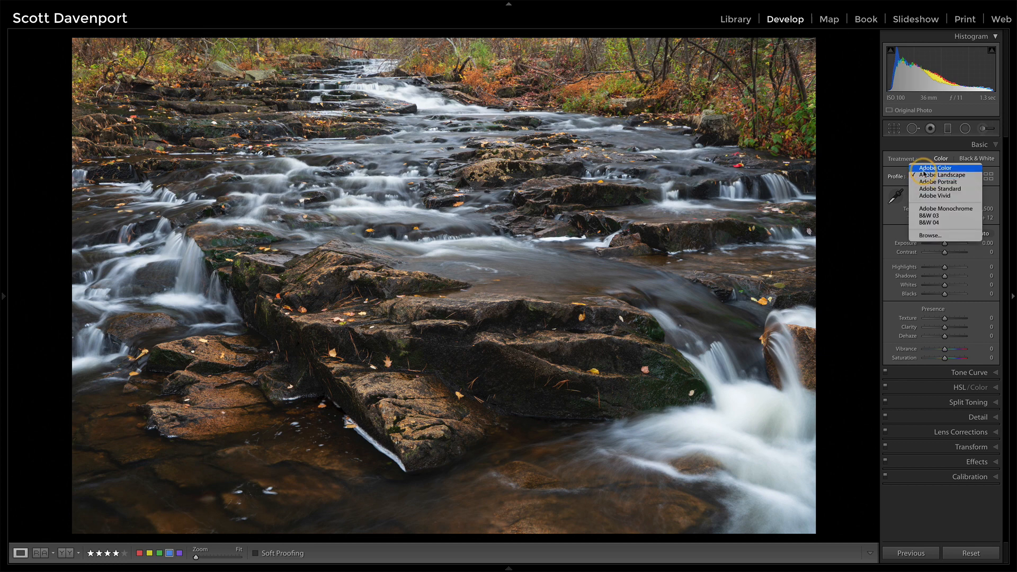
click(921, 161)
click(926, 180)
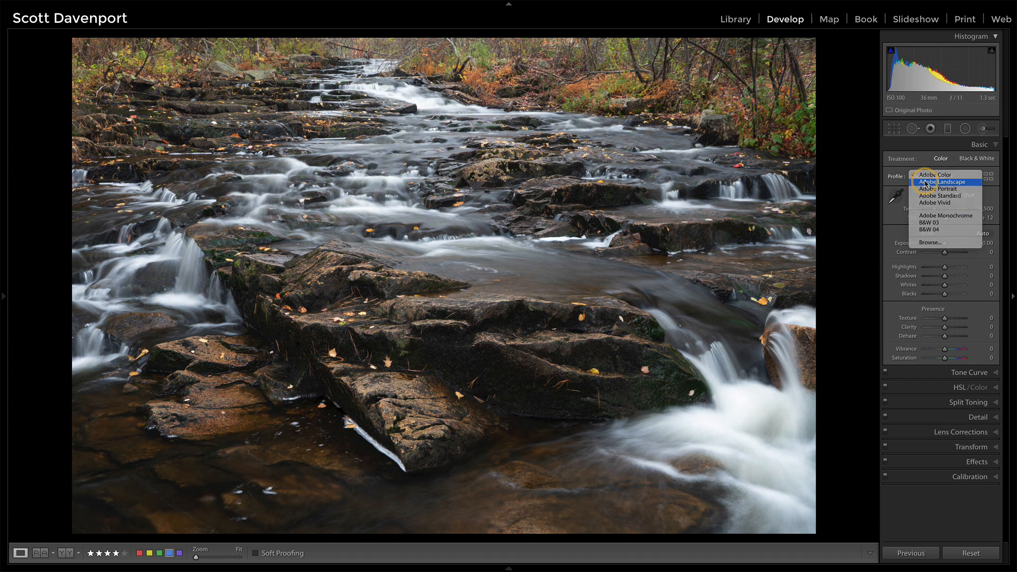
click(927, 184)
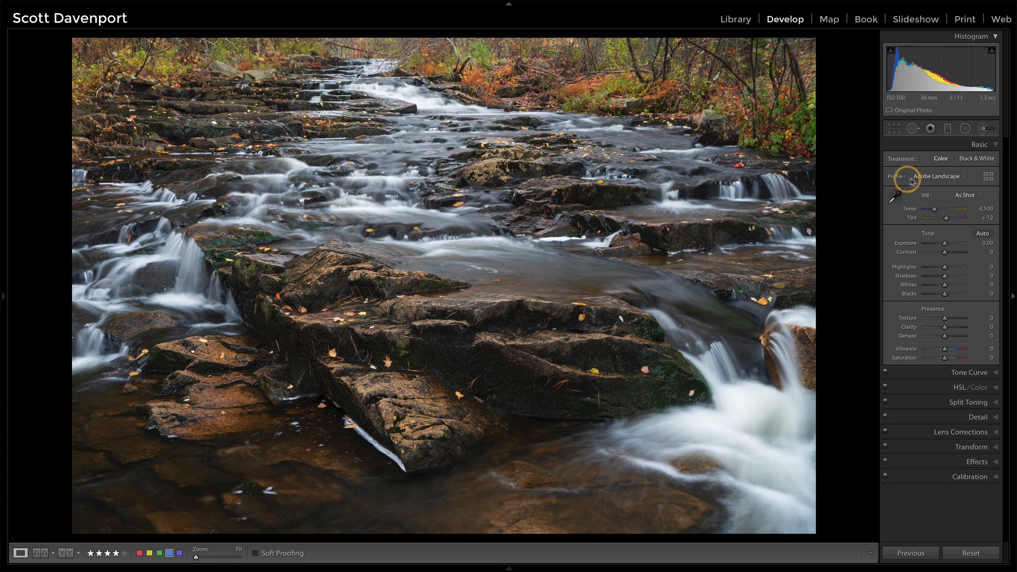
Try the Adobe Vivid profile and return to Adobe Landscape
click(930, 178)
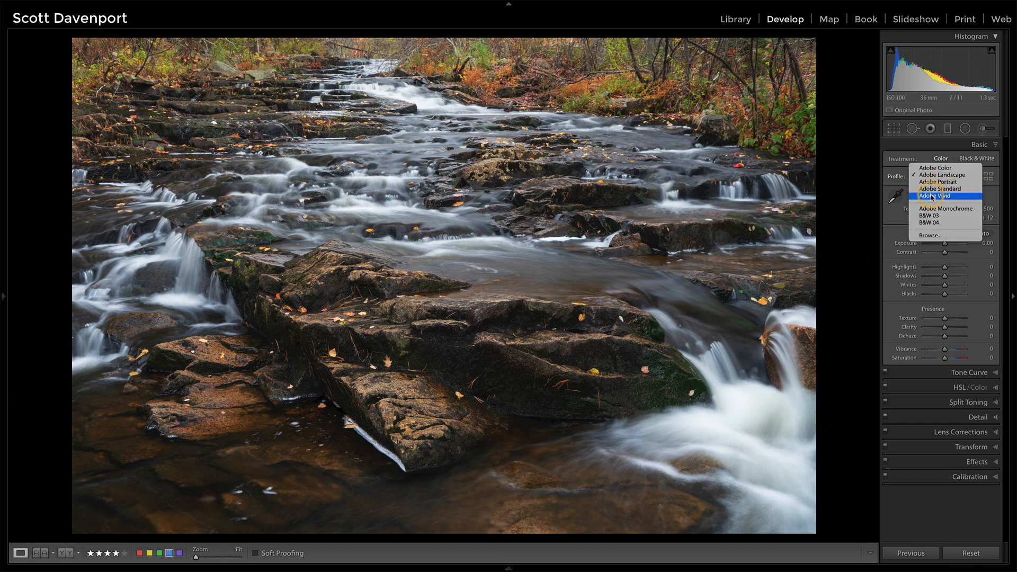
click(934, 195)
click(931, 179)
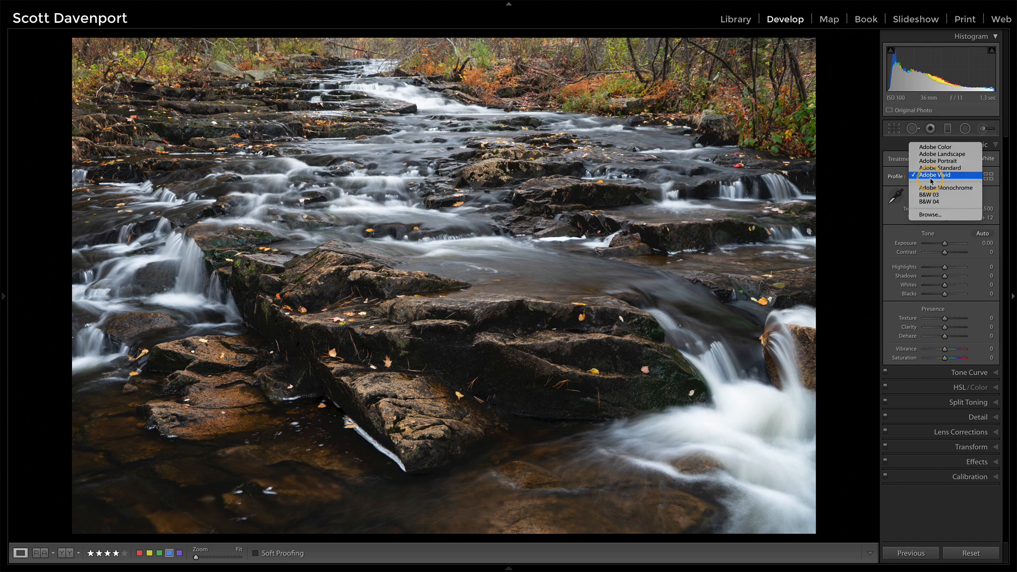
click(936, 154)
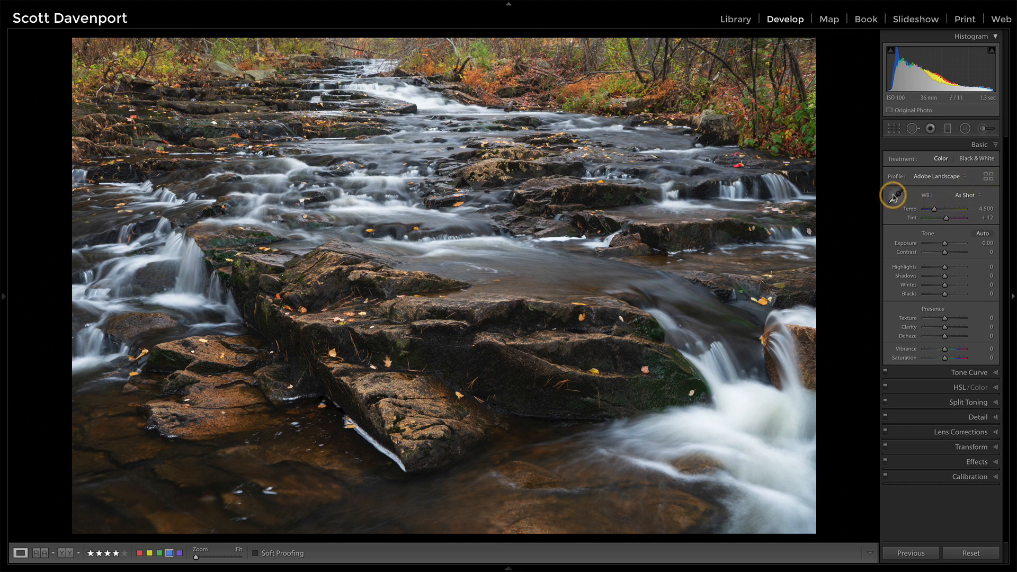
Try a white balance sampled from the white water below the right-hand waterfall and undo it
click(895, 198)
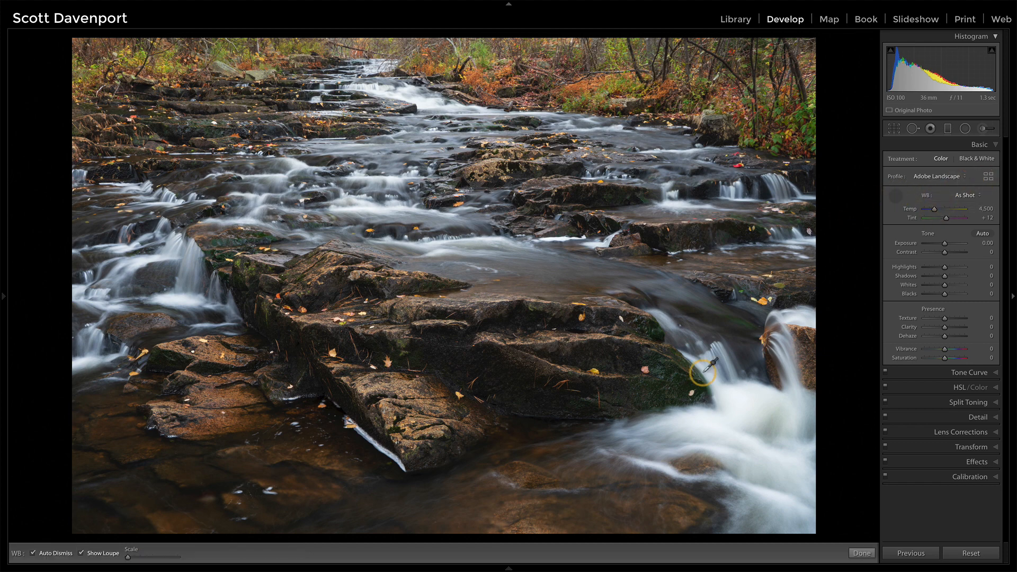
click(699, 421)
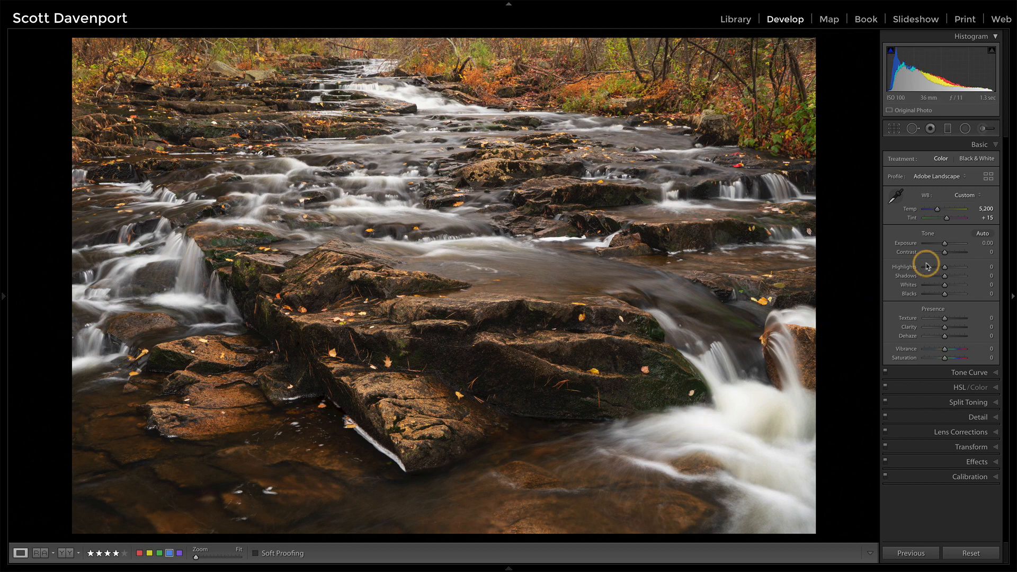
key(ctrl+z)
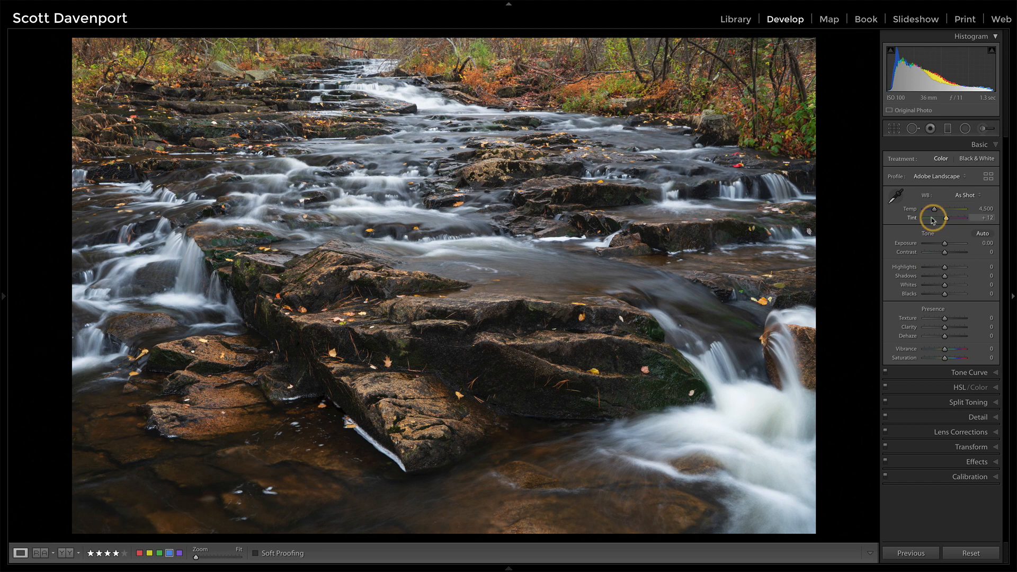
Try the Auto white balance, and compare it with a fresh sample from the foaming water below the waterfall
click(963, 197)
click(962, 205)
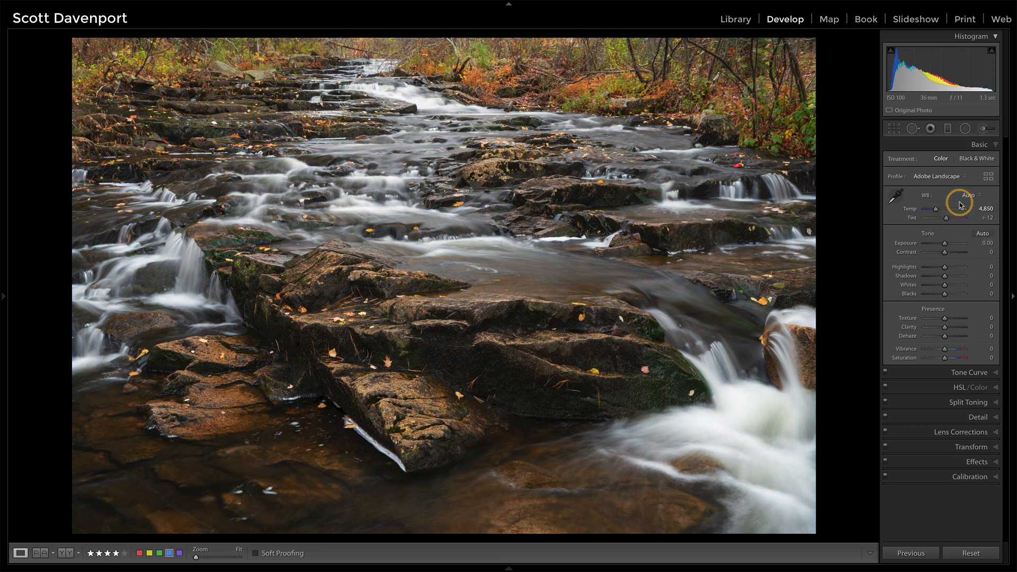
click(896, 197)
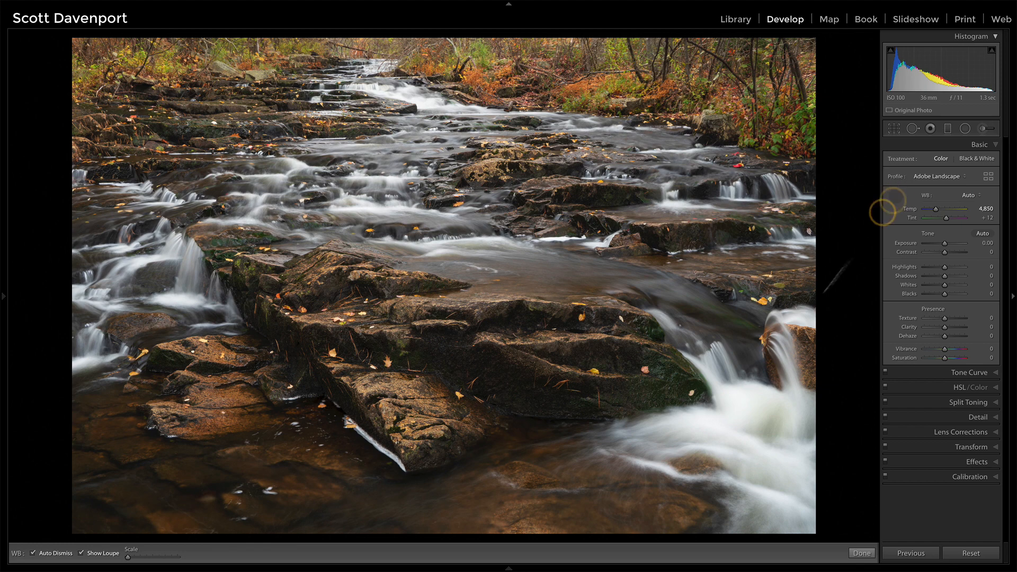
click(696, 422)
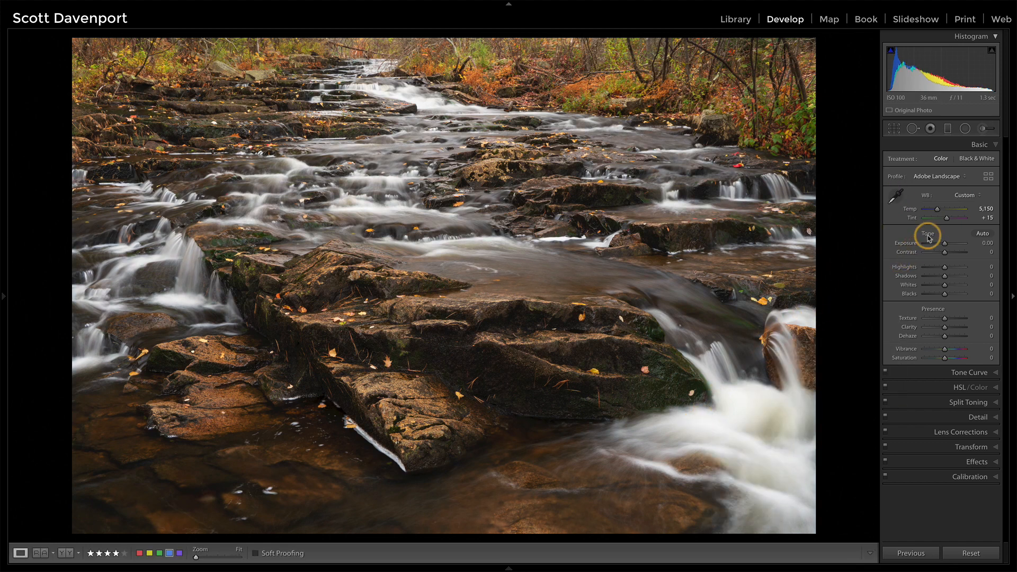
Return the white balance to As Shot for comparison and set it to Auto
click(963, 200)
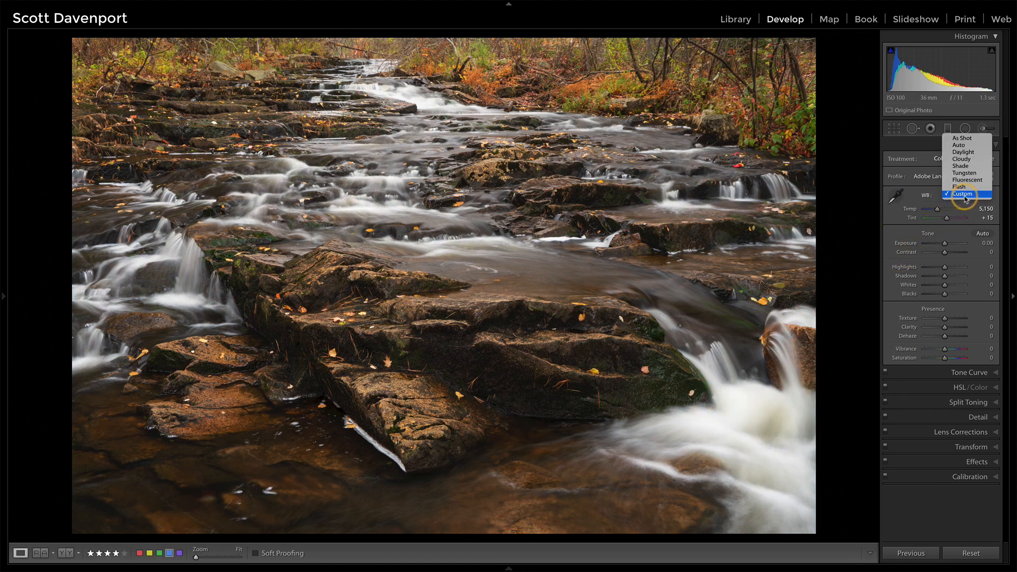
click(960, 140)
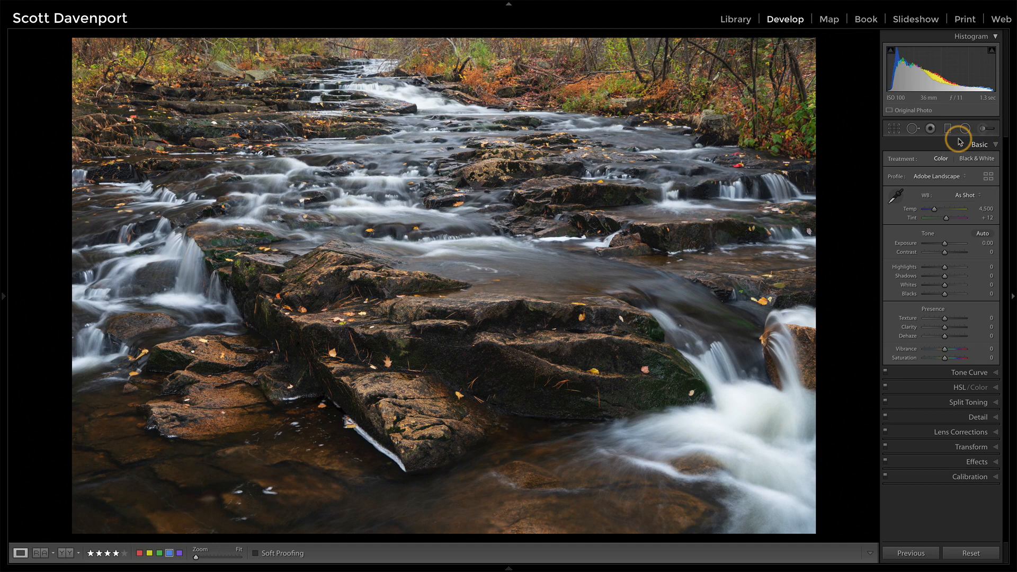
click(964, 197)
click(964, 201)
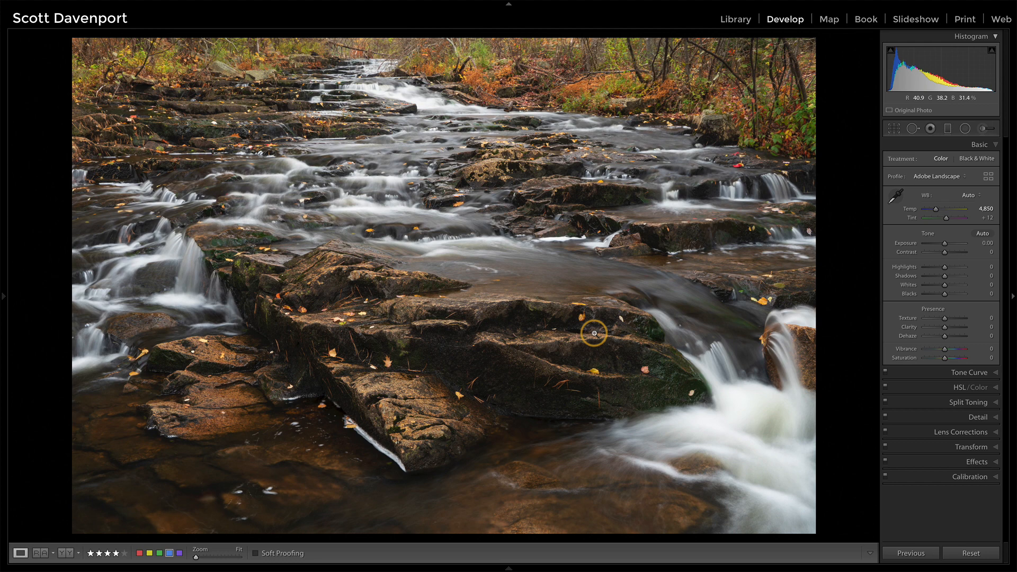
Apply the Auto tone settings, undoing and redoing them to compare the photo before and after
click(983, 234)
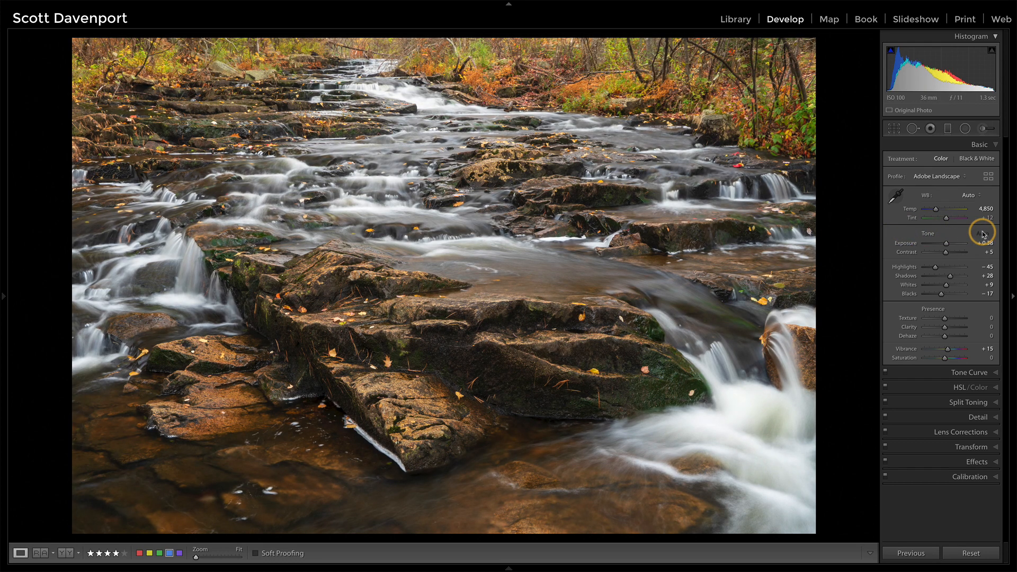
key(ctrl+z)
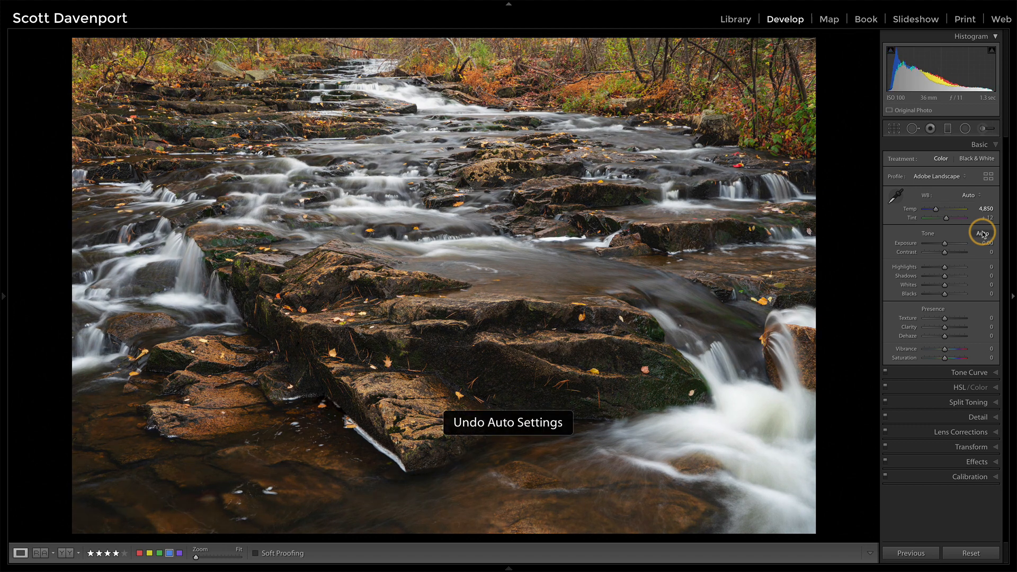
key(ctrl+shift+z)
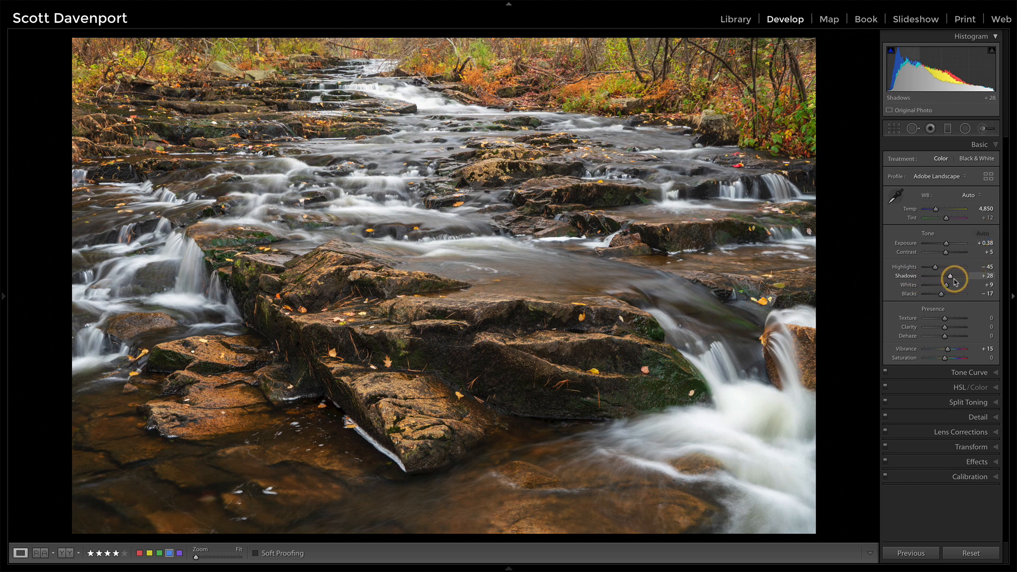
Reset Shadows to 0 and set Temp to 4,774, Texture to +15 and Clarity to +11
double_click(912, 278)
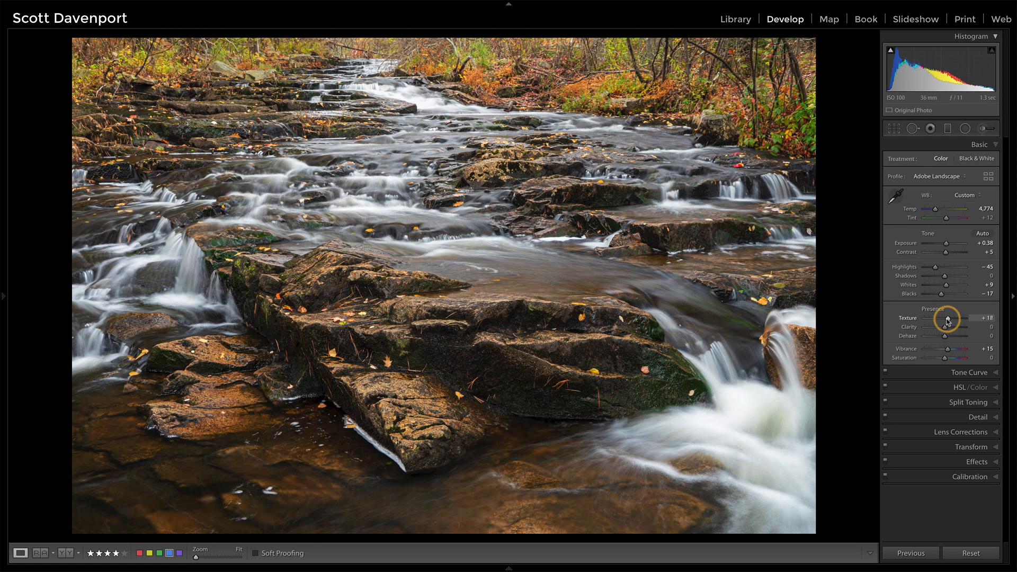
drag(946, 329, 947, 329)
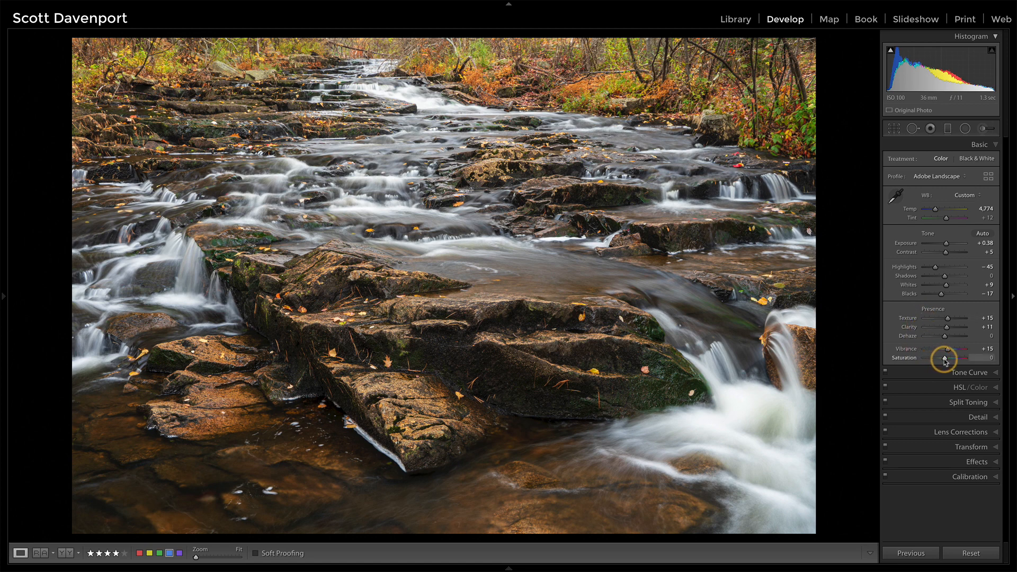
Try a Saturation of +21 and reset it to 0
drag(945, 362, 950, 361)
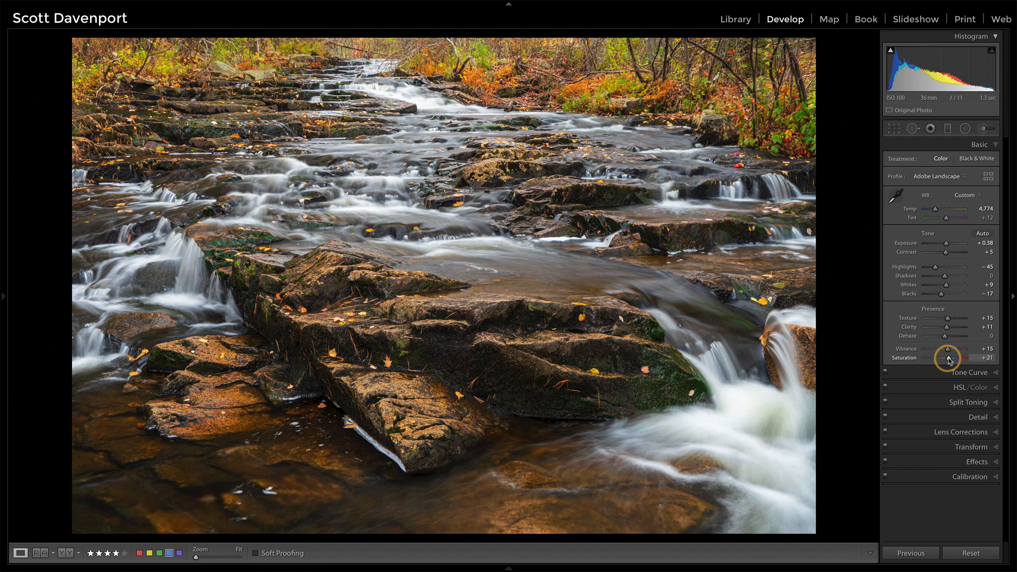
double_click(909, 359)
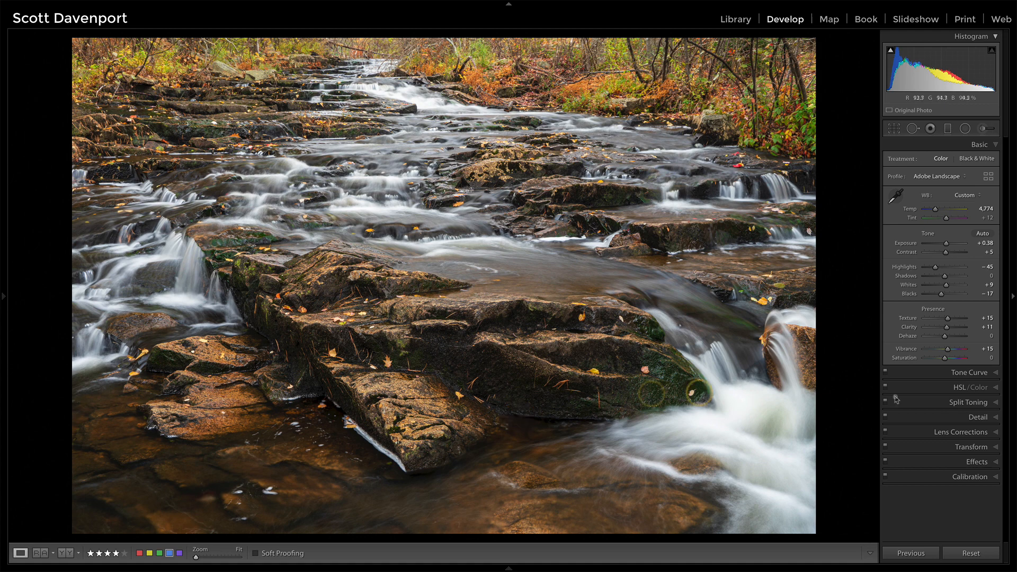
Set the Yellow hue to +17 in the HSL adjustments, switching them off and on to compare the effect
click(960, 387)
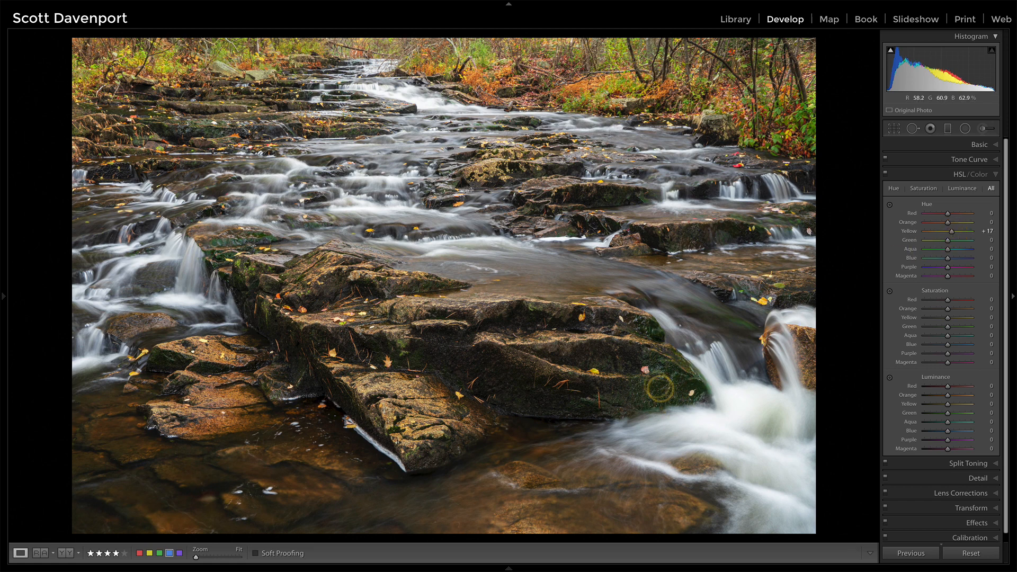
click(886, 175)
click(886, 176)
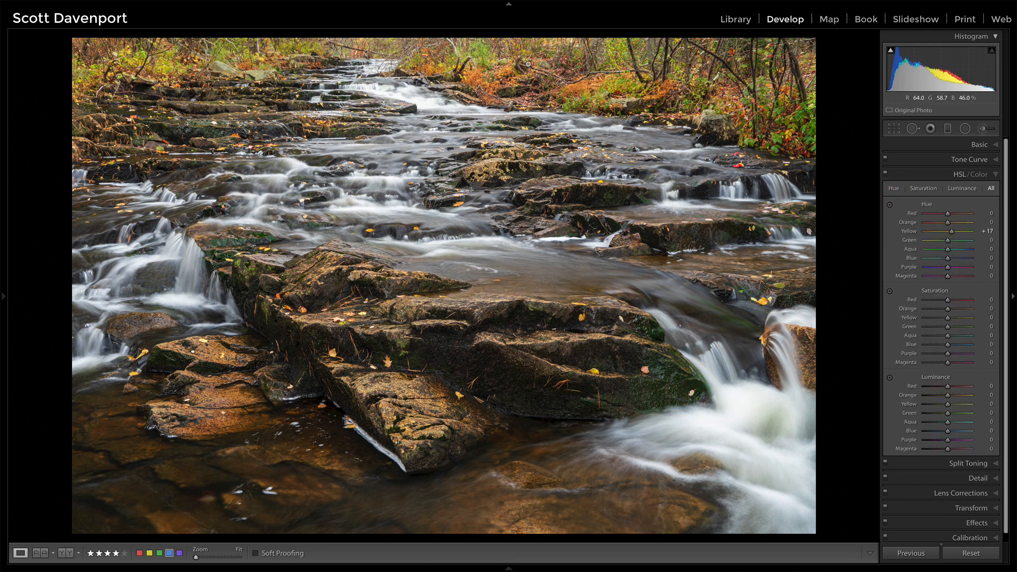
click(886, 175)
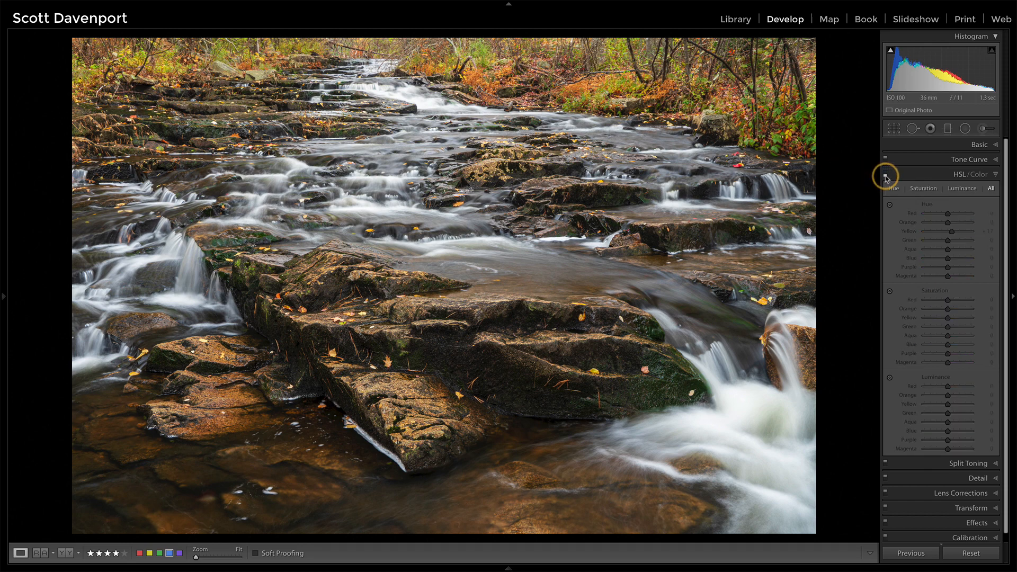
click(886, 176)
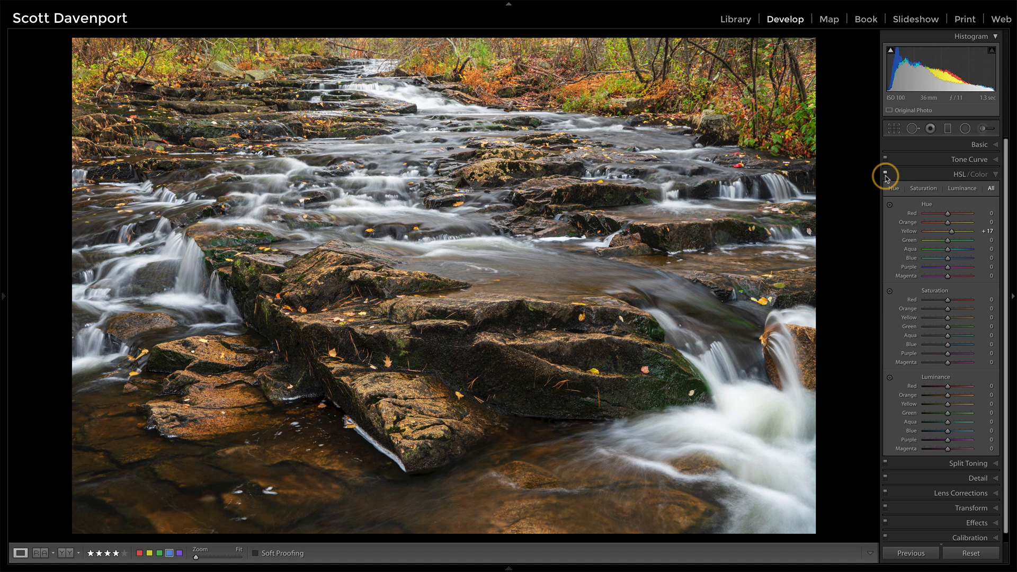
Add a post-crop vignette with Amount -68, Feather 0, Midpoint 72 and Roundness +43 to judge its shape
click(964, 178)
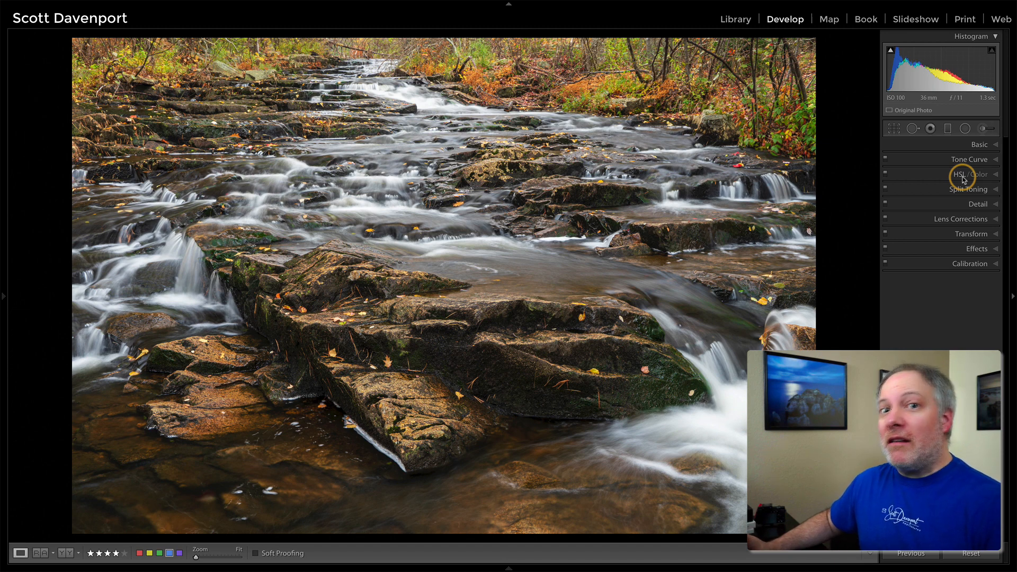
click(971, 249)
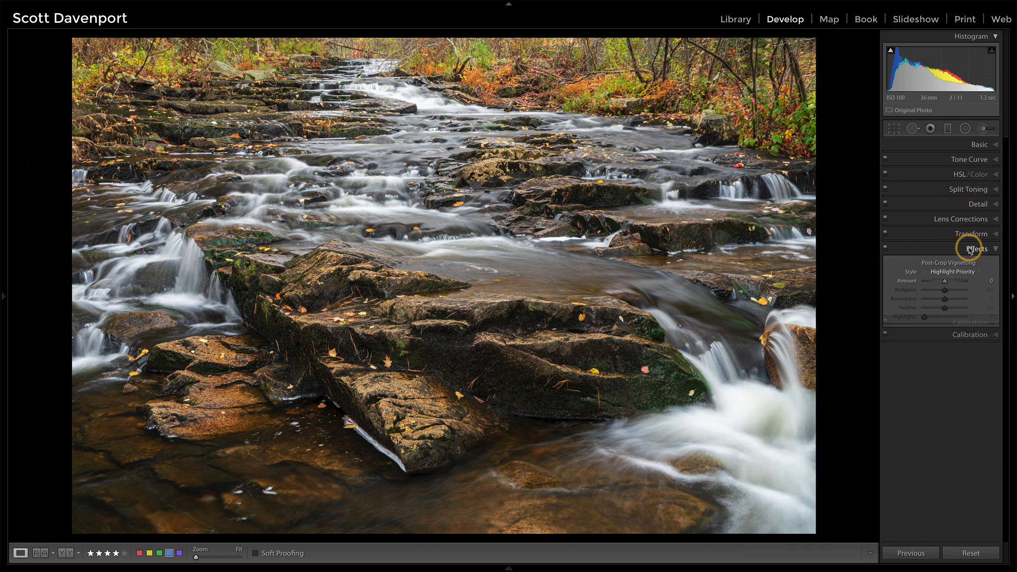
drag(946, 282, 941, 282)
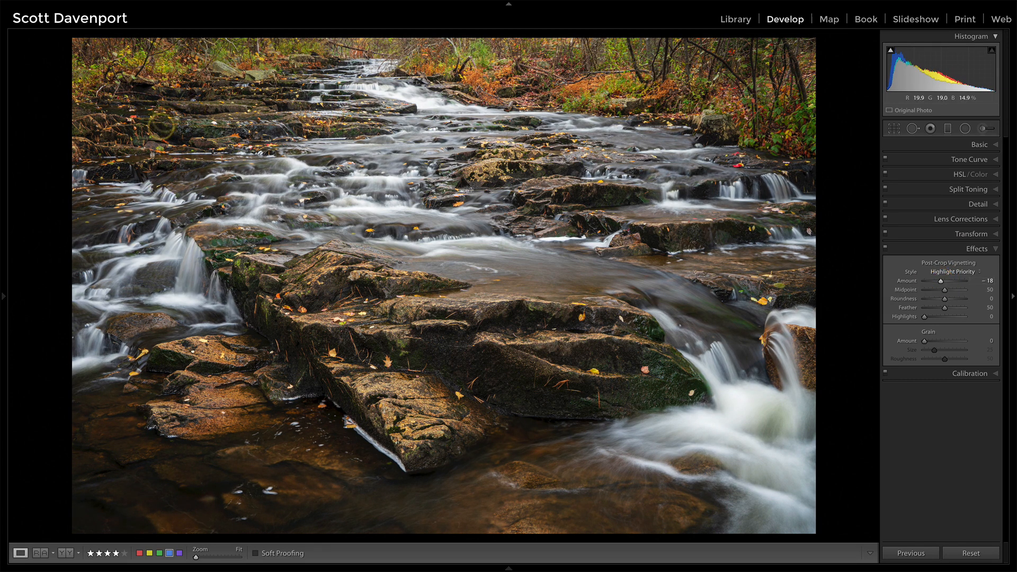
click(925, 308)
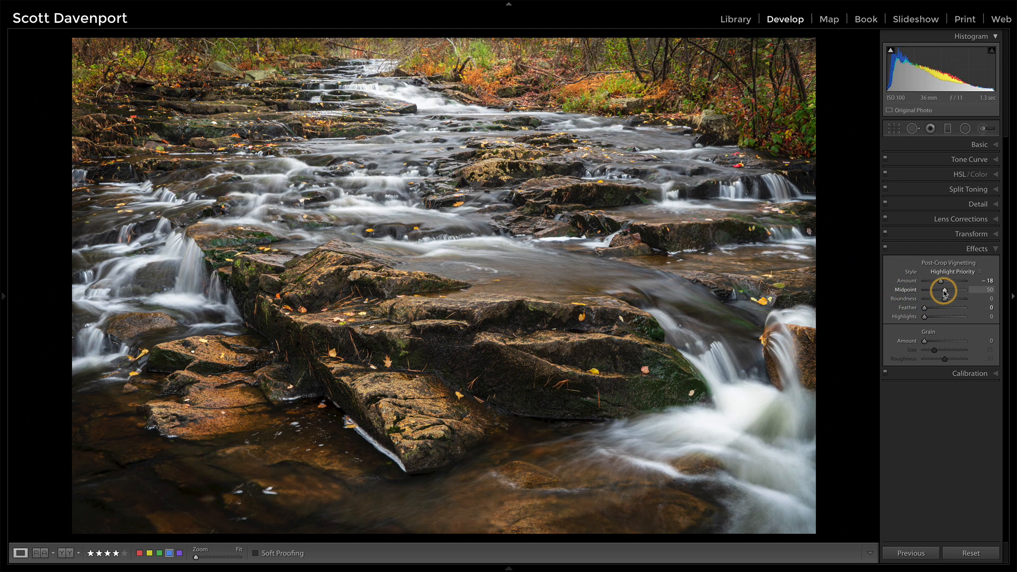
click(932, 283)
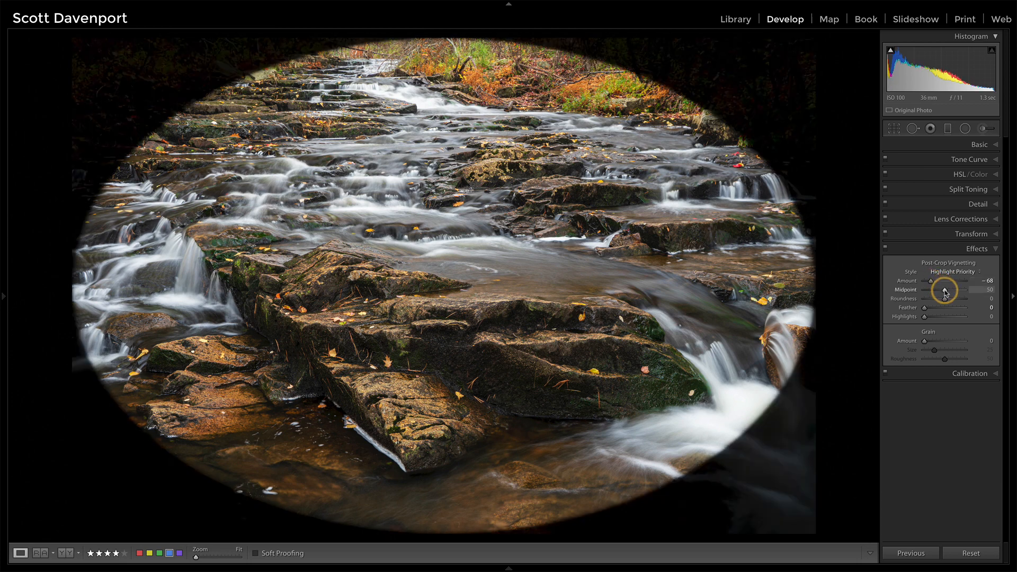
drag(945, 298, 954, 290)
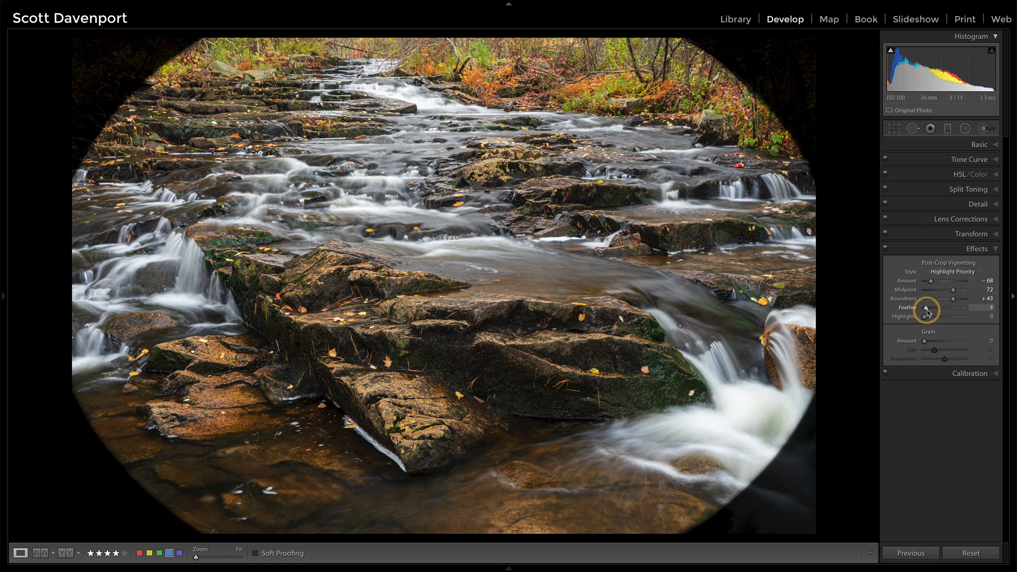
Set the vignette's Feather to 100, Amount to -22 and Midpoint to 57, switching the effects off and on to compare
drag(926, 309, 942, 283)
click(953, 290)
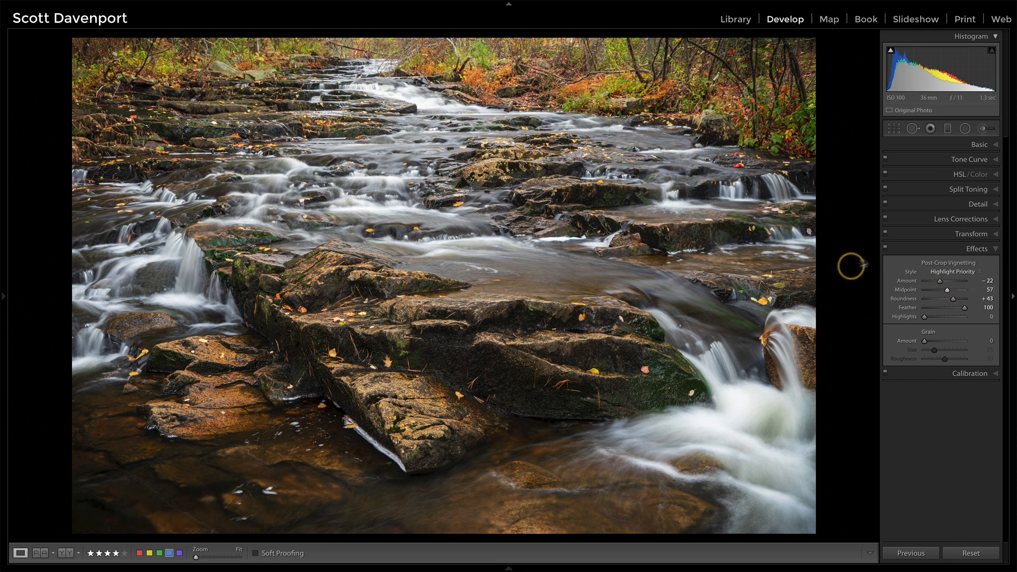
click(886, 249)
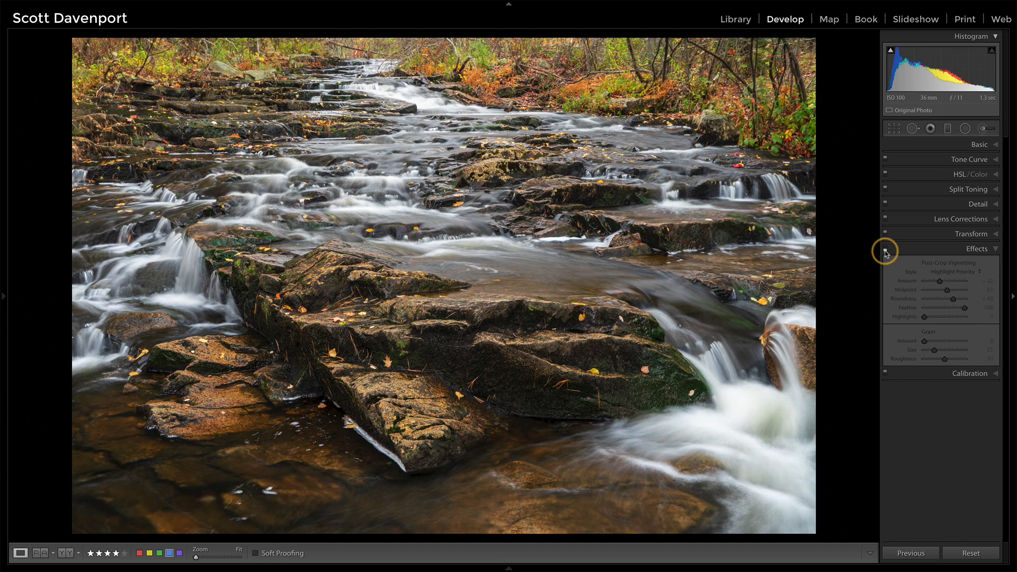
click(885, 249)
click(885, 249)
click(885, 249)
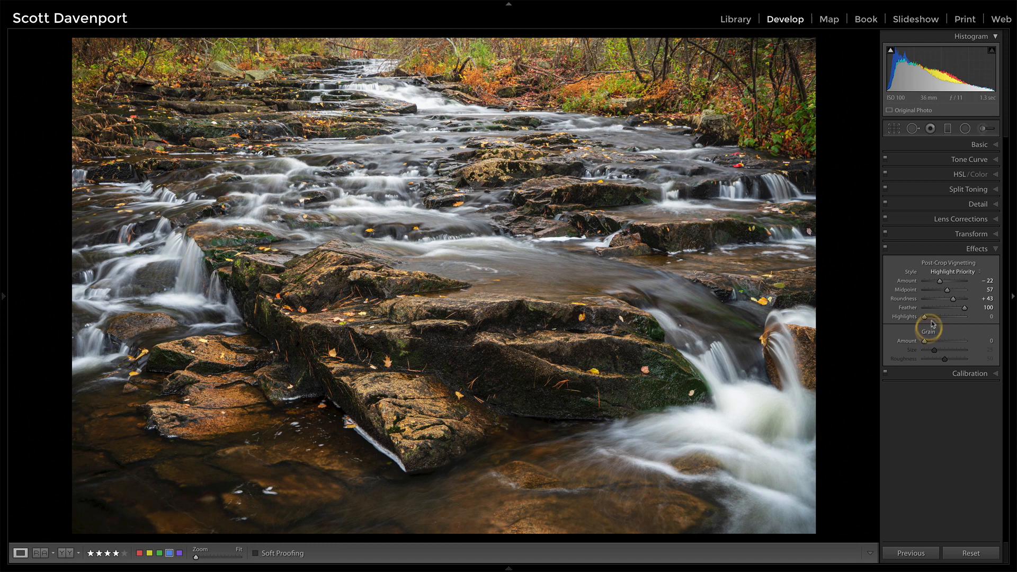
Try low and high vignette Highlights values, set Highlights to 73, and compare the photo with and without the effects
drag(925, 317, 958, 317)
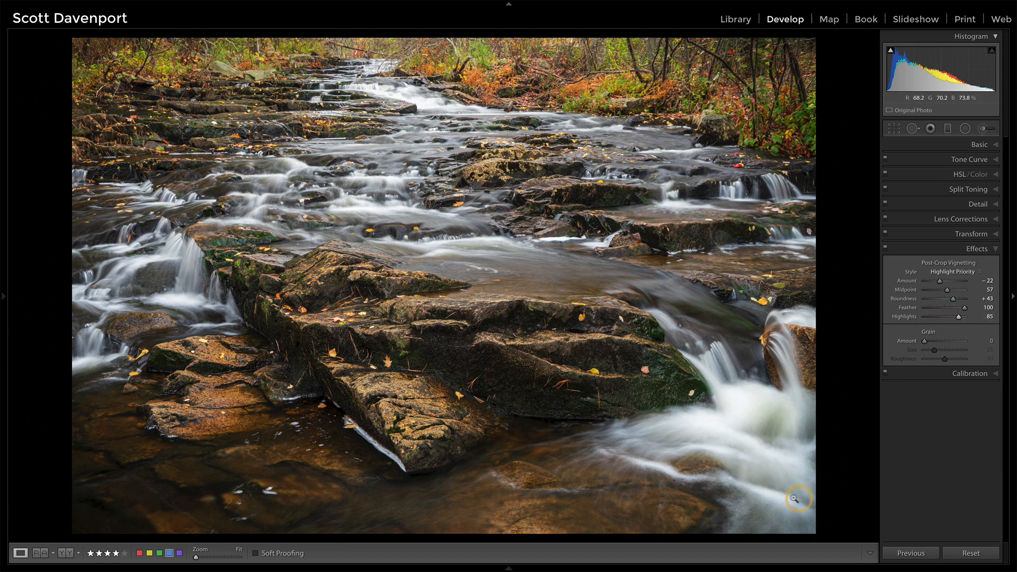
click(928, 317)
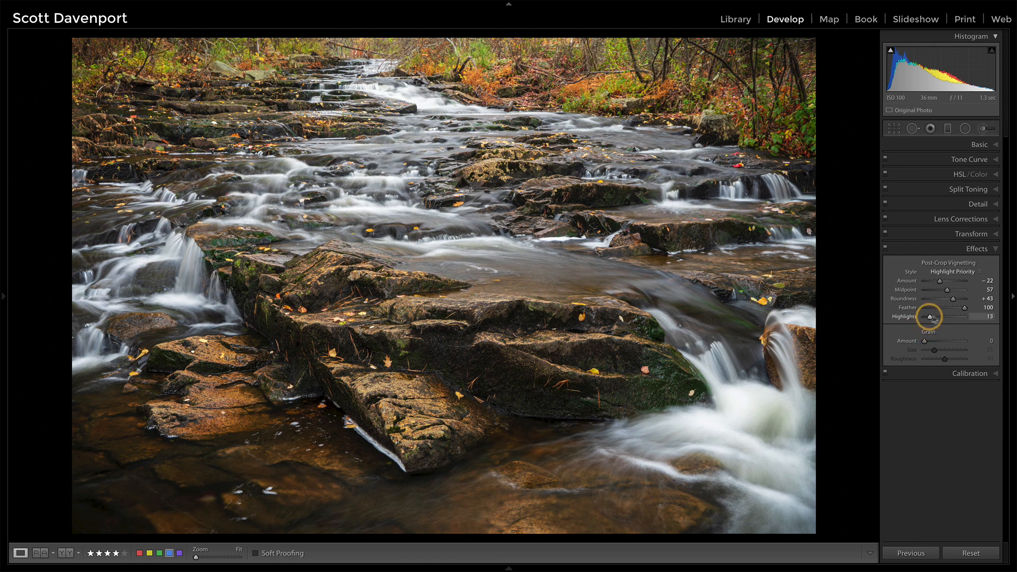
mouse_move(932, 318)
mouse_down()
mouse_move(956, 317)
mouse_move(931, 320)
mouse_up()
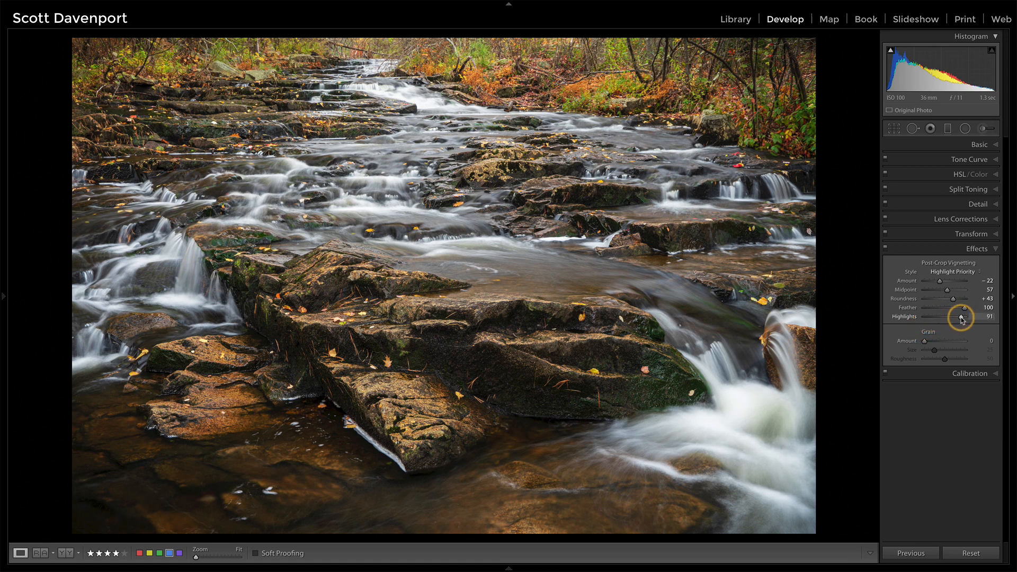
drag(962, 320, 954, 320)
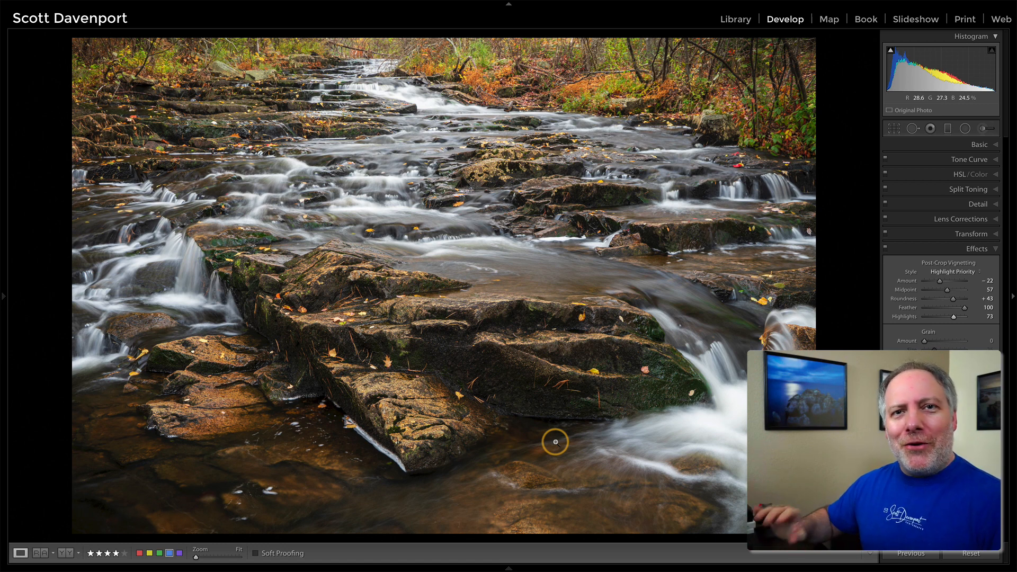
click(886, 249)
click(886, 249)
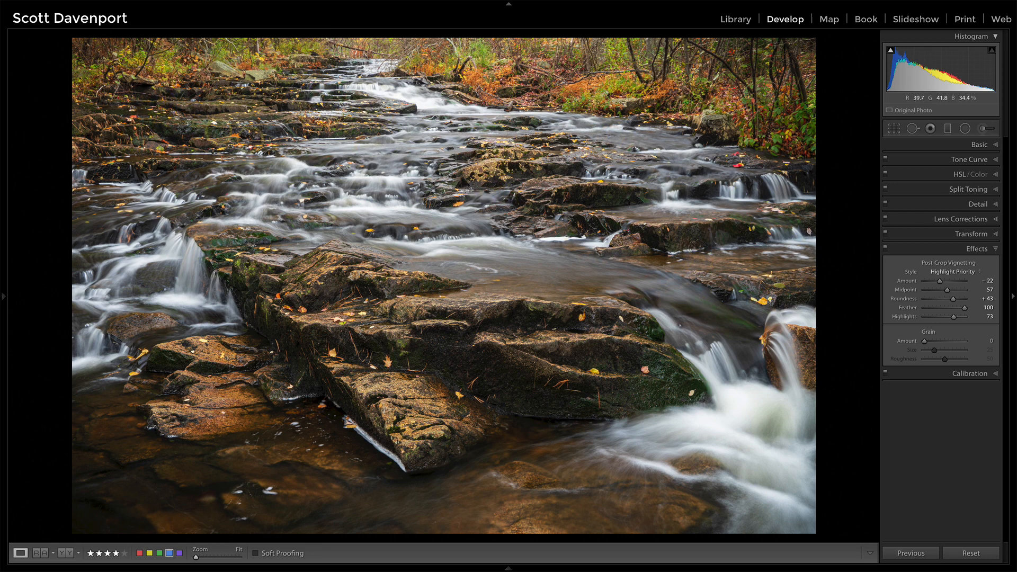
Start the Radial Filter, reset the stray filter placed on the photo, and set the edit pins to show automatically
click(966, 130)
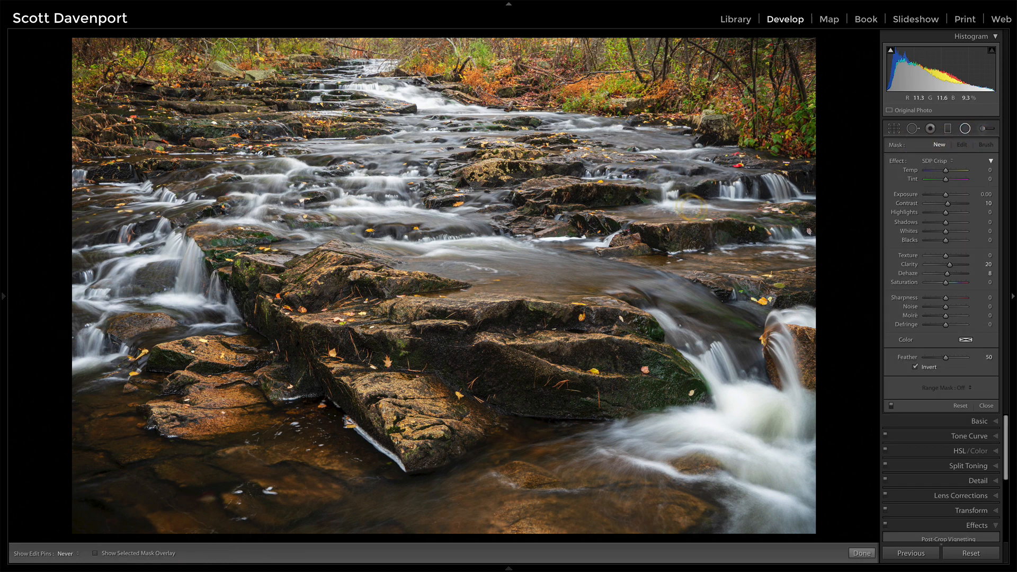
click(745, 244)
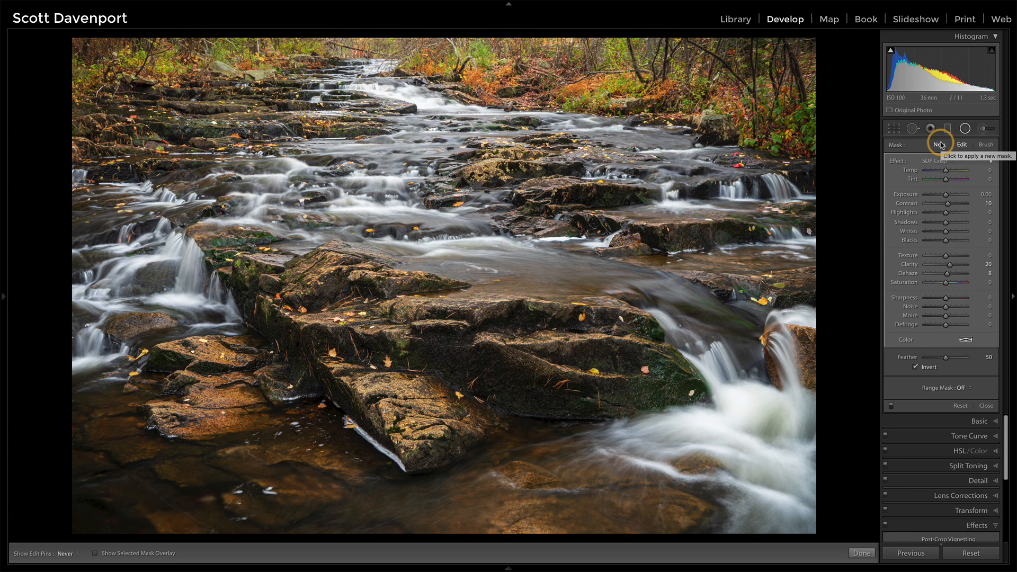
click(961, 406)
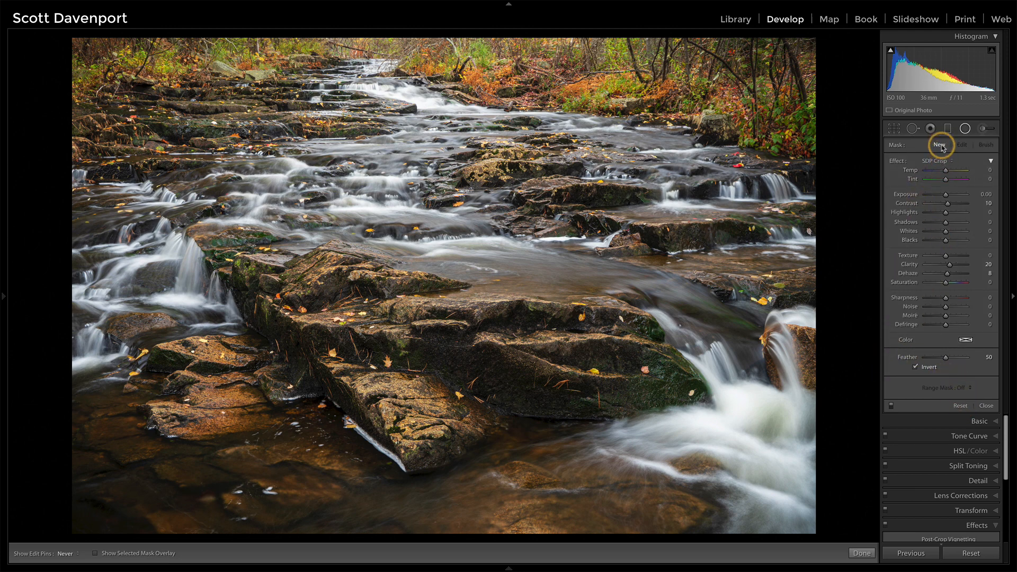
click(72, 555)
click(71, 533)
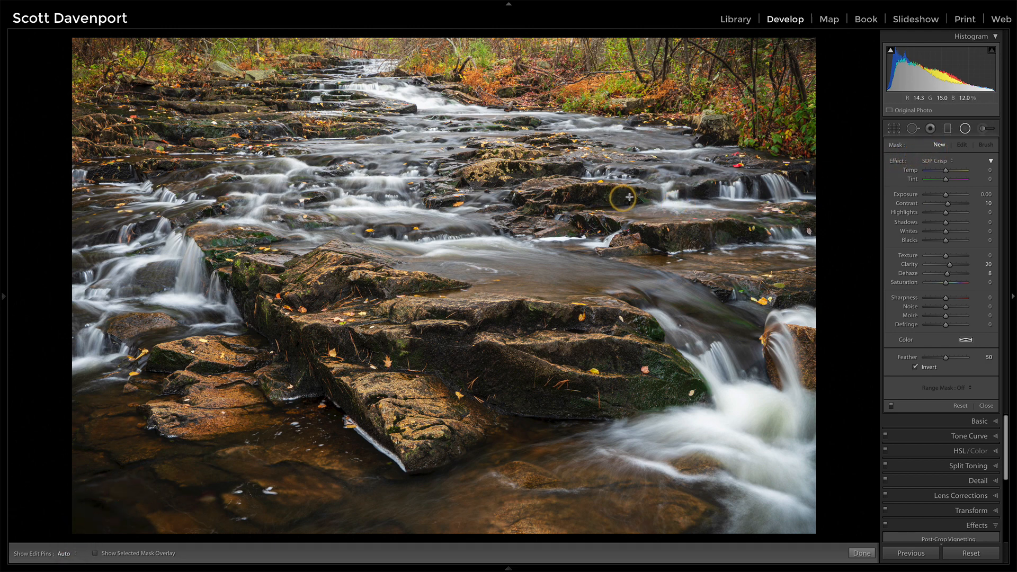
Draw a tilted elliptical radial filter with the Burn (Darken) effect over the mid-stream rock ledges near the photo's right edge
click(925, 161)
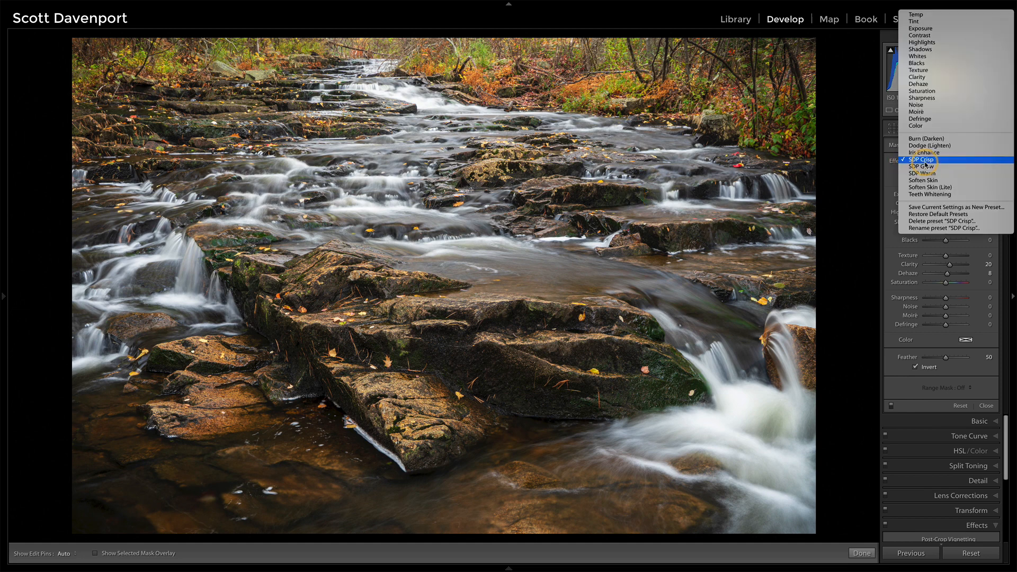
click(926, 139)
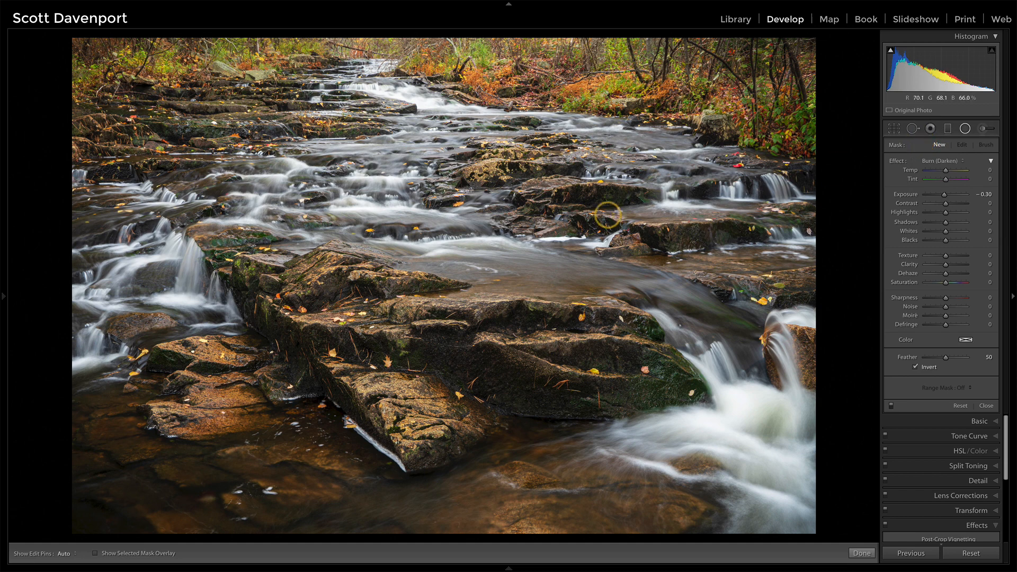
drag(628, 209, 716, 244)
drag(718, 208, 754, 209)
drag(660, 171, 679, 175)
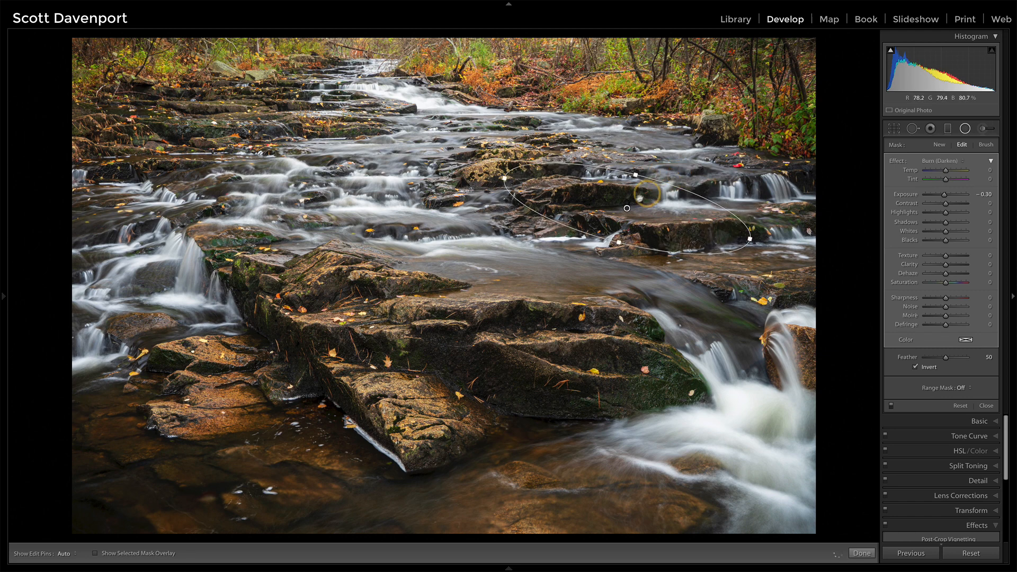
drag(628, 208, 610, 183)
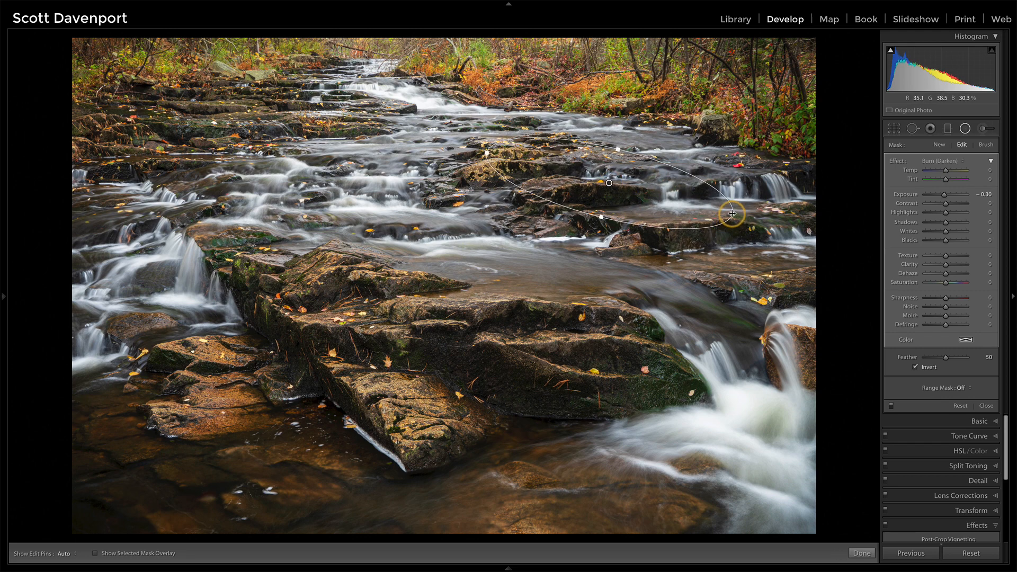
drag(733, 214, 811, 233)
drag(601, 217, 596, 244)
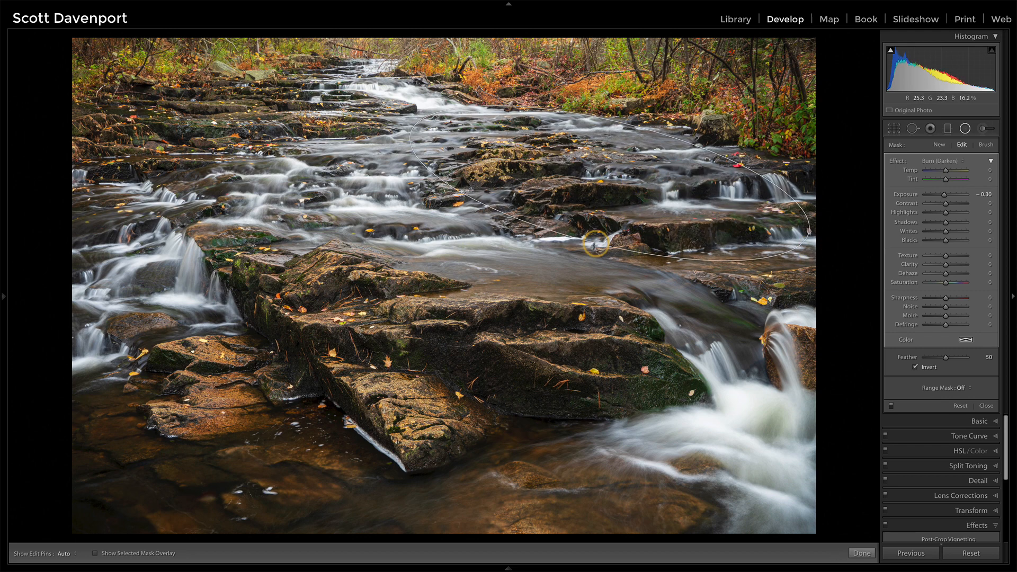
drag(606, 186, 658, 213)
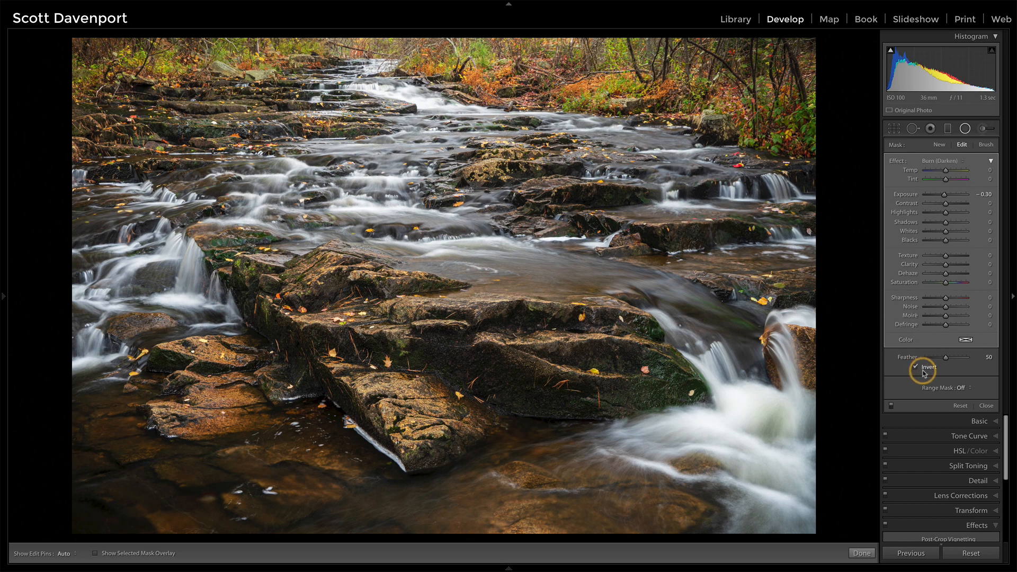
Lower the radial filter's Exposure to -1.99 while widening the ellipse past the photo's right edge, then set Exposure to -0.41
drag(944, 194, 937, 196)
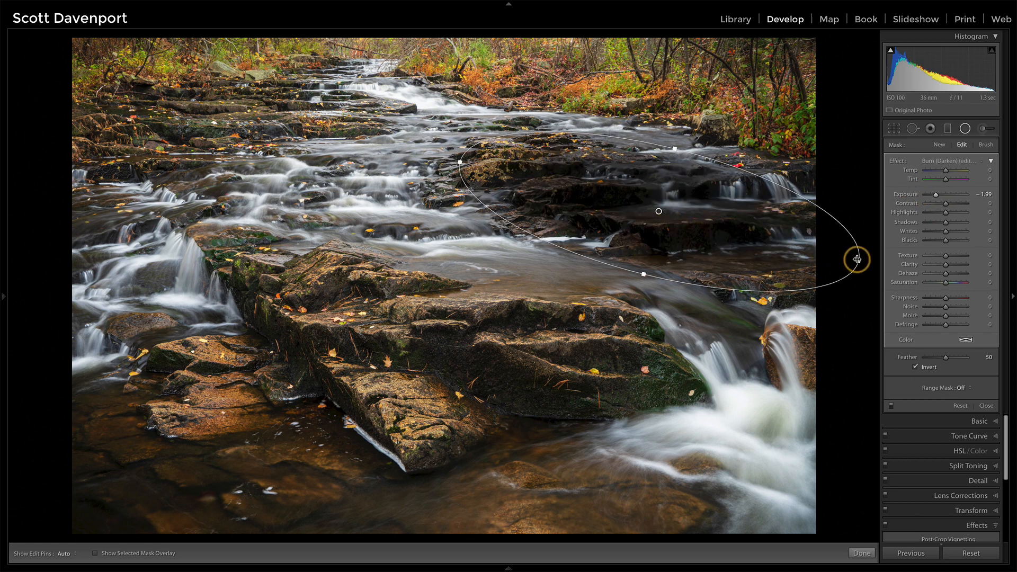
drag(858, 259, 877, 259)
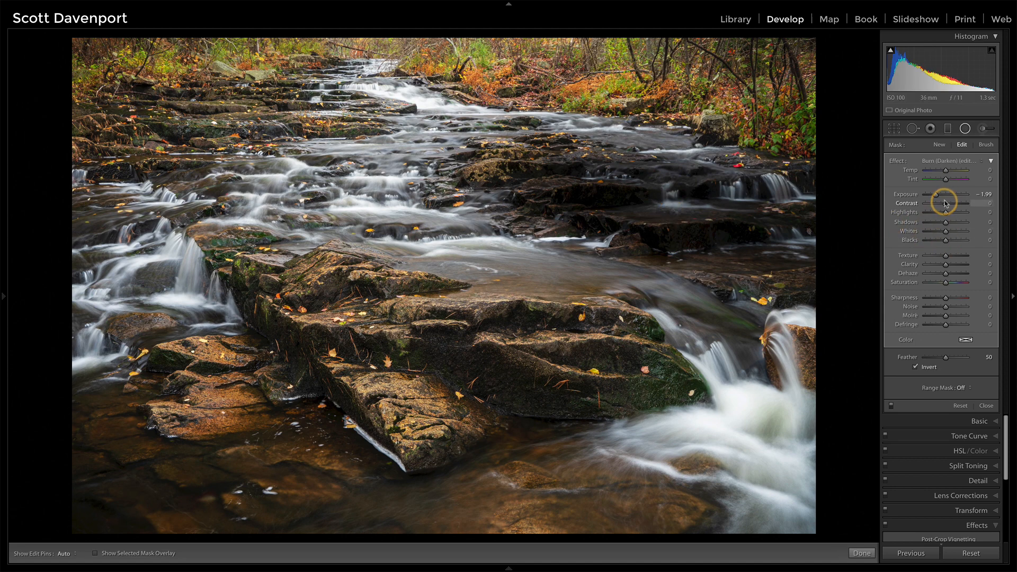
drag(936, 194, 944, 195)
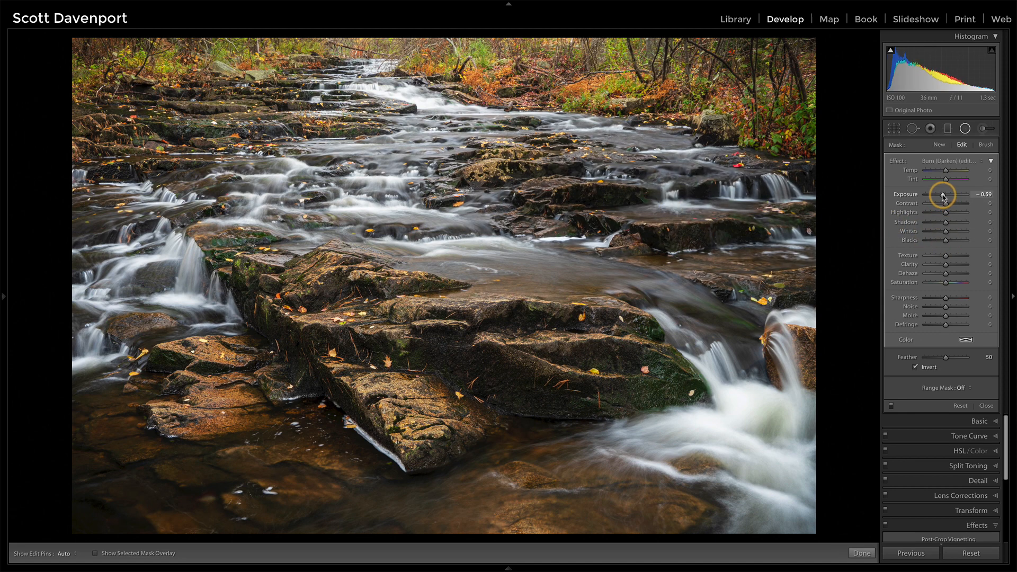
Apply a Luminance range mask to the radial filter, display the mask, and enlarge the ellipse around the rock ledges
click(959, 387)
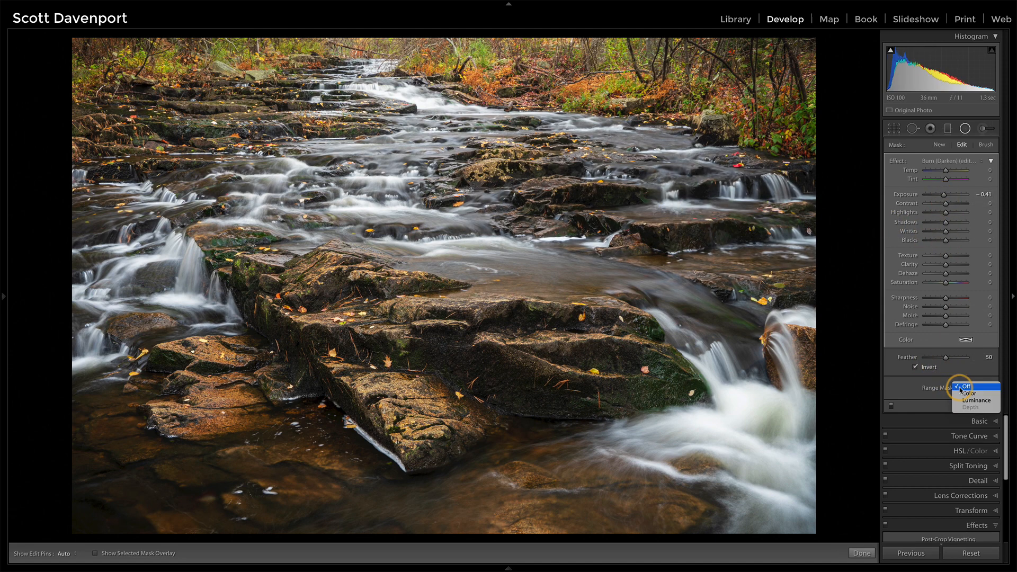
click(964, 401)
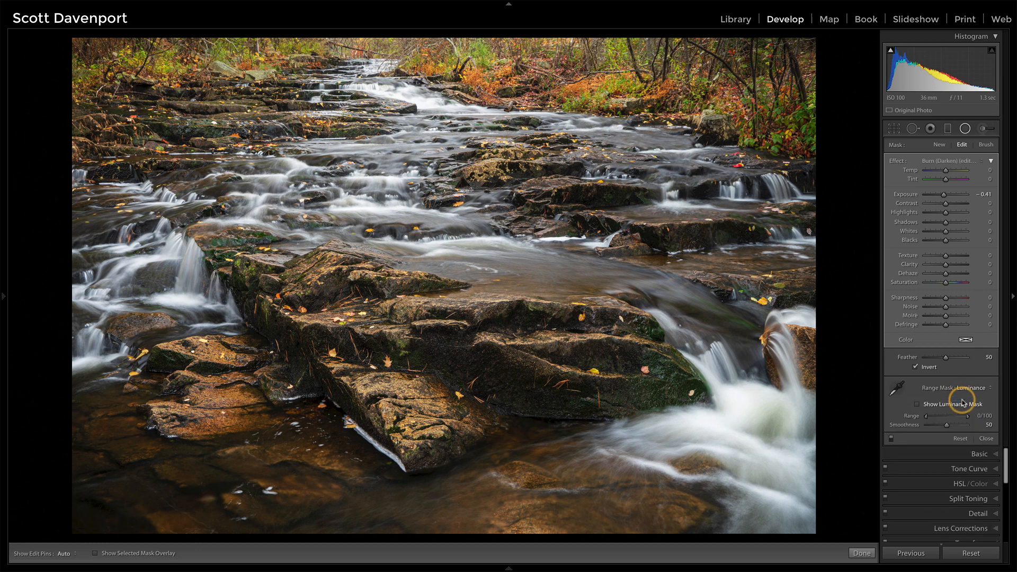
click(920, 404)
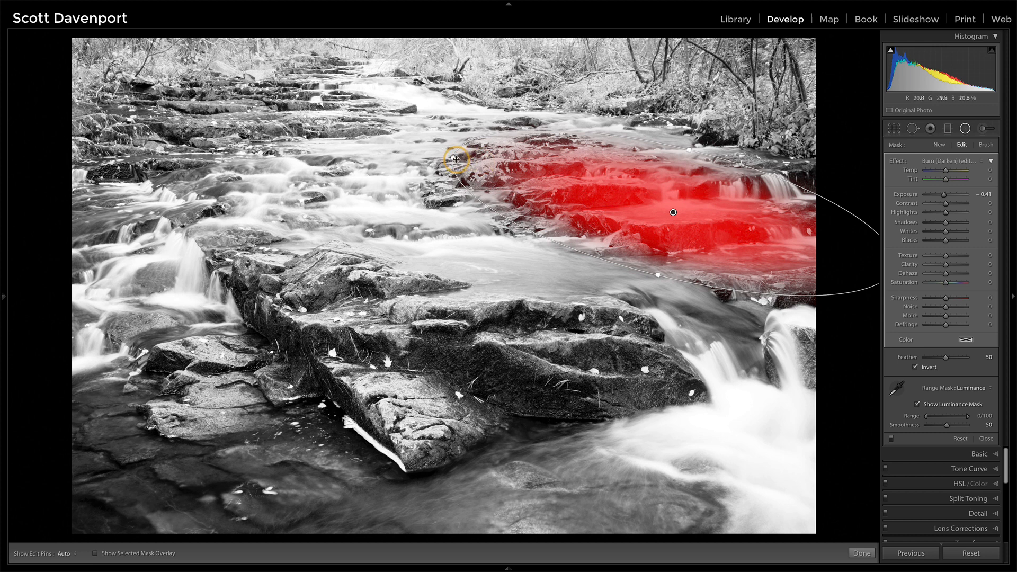
drag(457, 159, 419, 150)
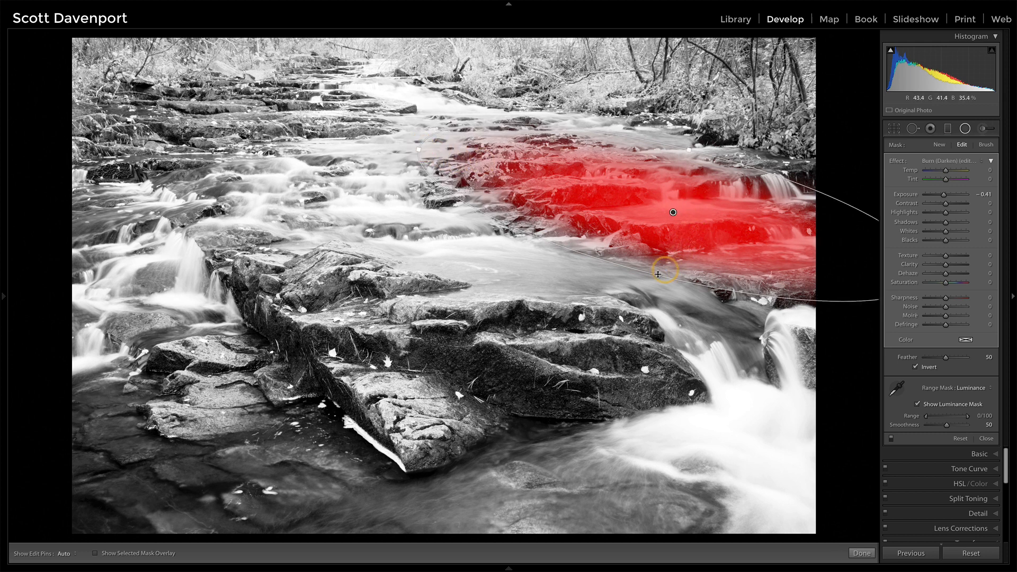
drag(658, 275, 654, 292)
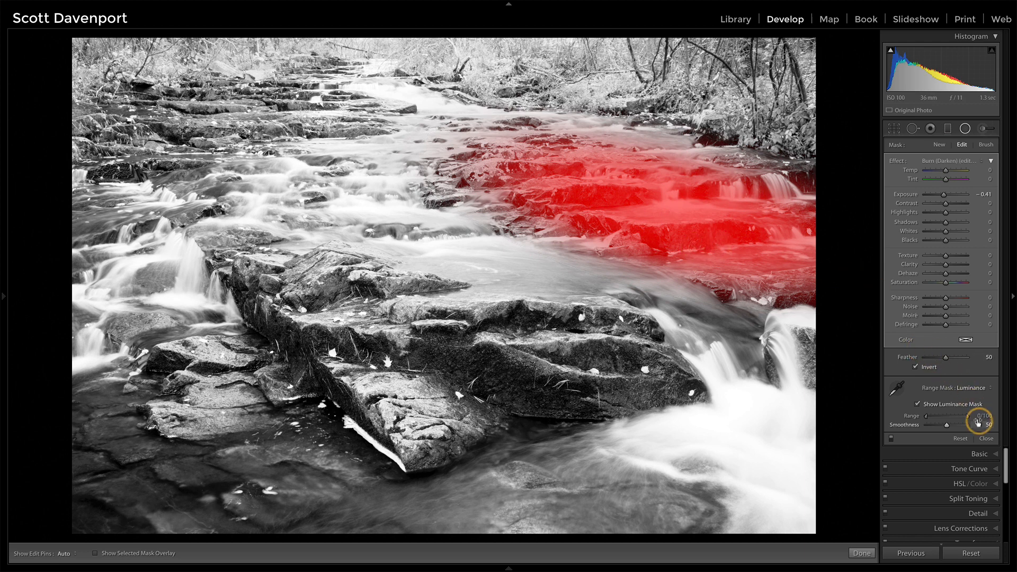
Set the luminance Range to 0/91, hide the mask display, and toggle the radial filter to compare its effect
drag(967, 418, 965, 418)
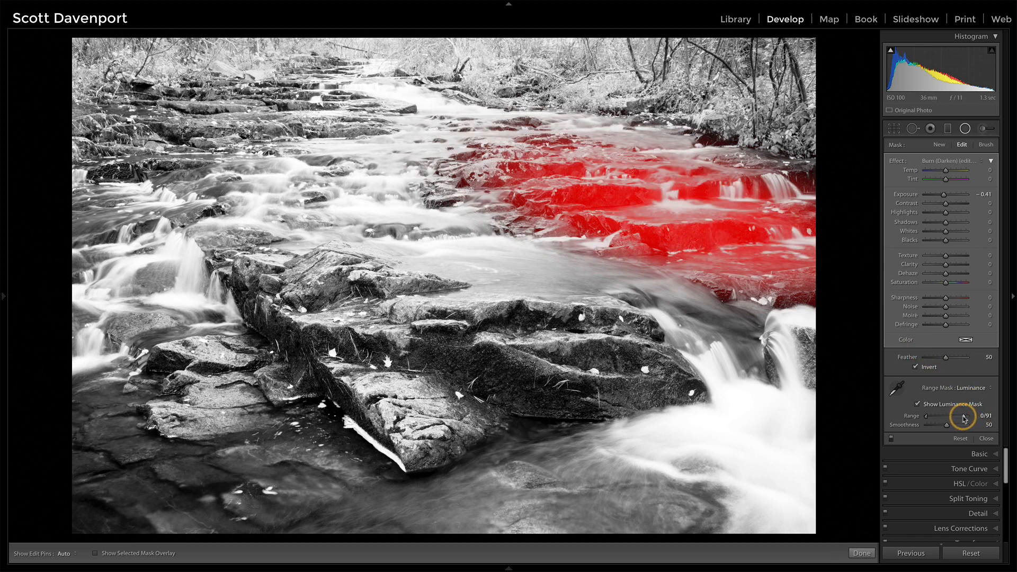
click(919, 404)
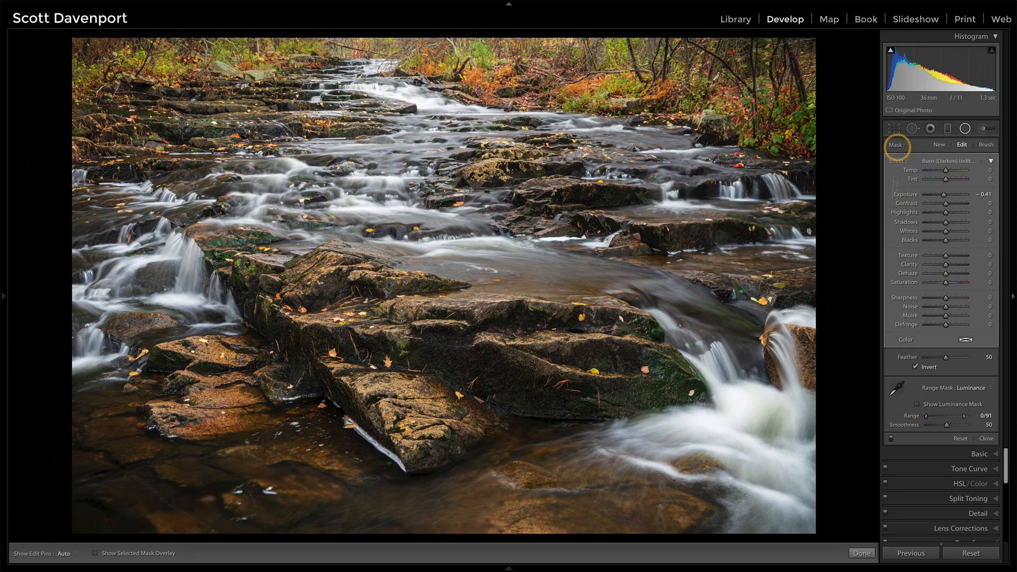
click(892, 440)
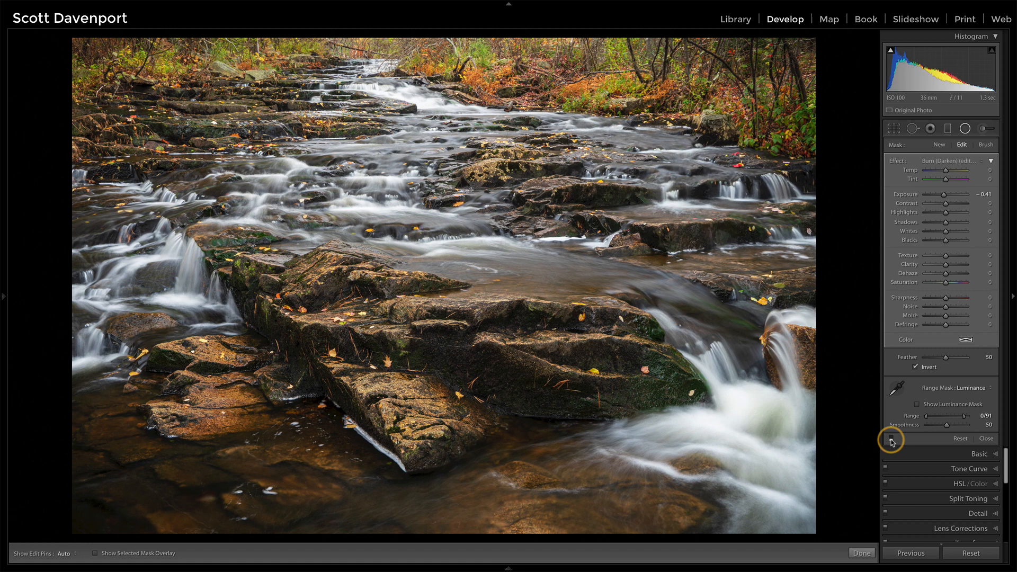
Set the radial filter's Exposure to -0.34 and, with the luminance mask displayed, its Range to 0/75; hide the mask display
click(892, 439)
click(892, 440)
click(892, 440)
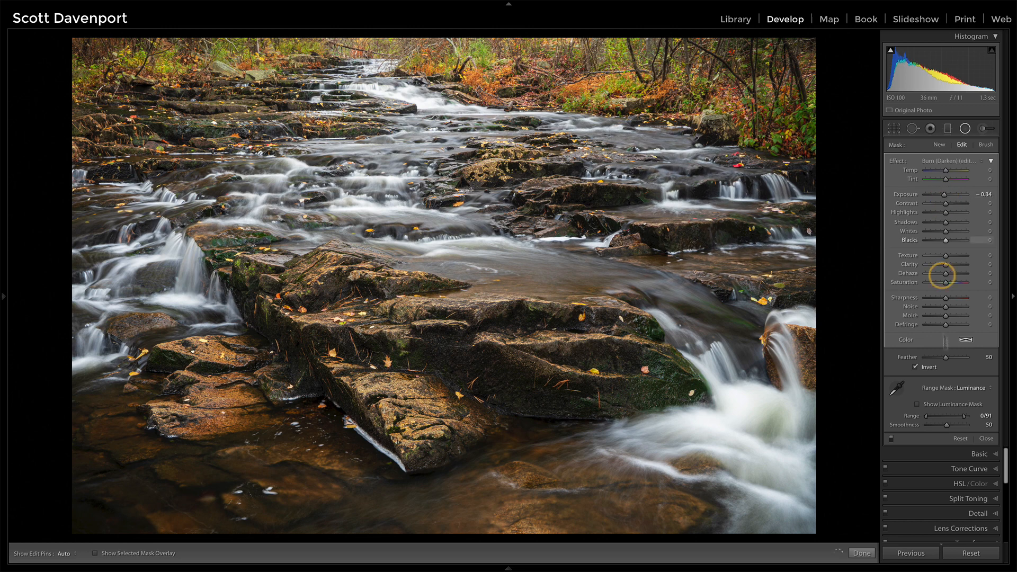
click(918, 405)
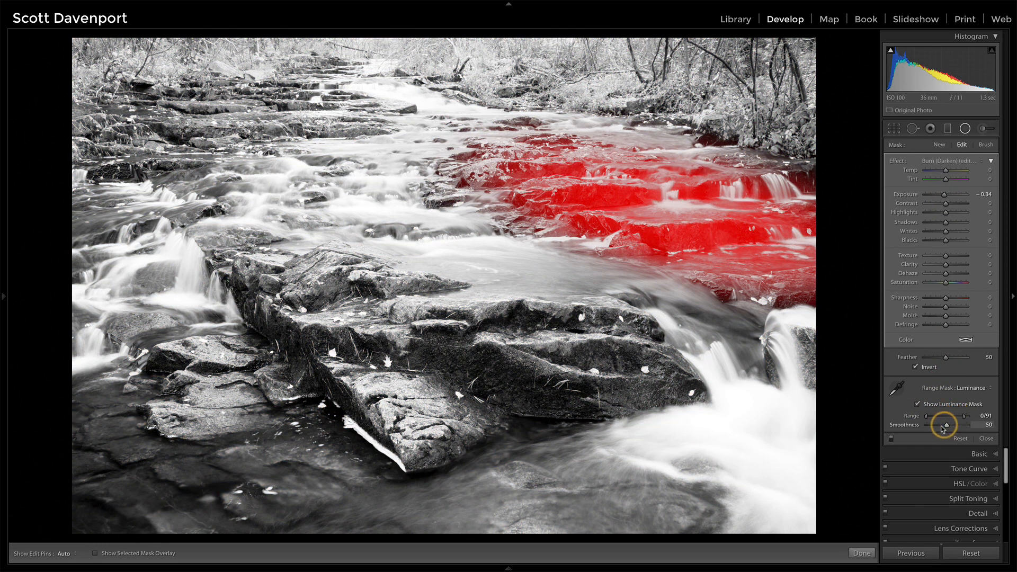
drag(942, 429, 958, 419)
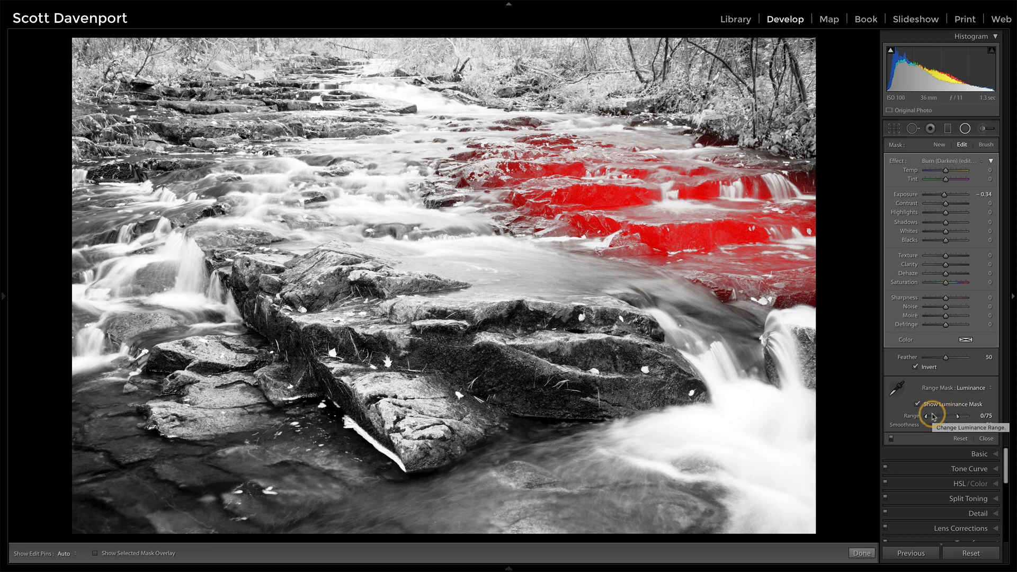
click(917, 404)
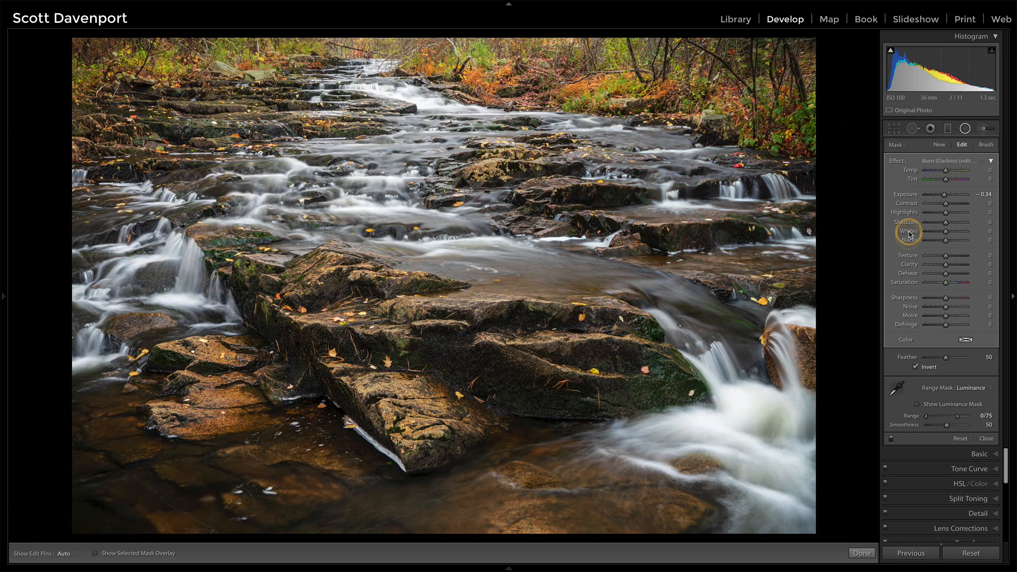
Toggle the radial filter off and on to compare its darkening of the mid-stream rock ledges
click(892, 439)
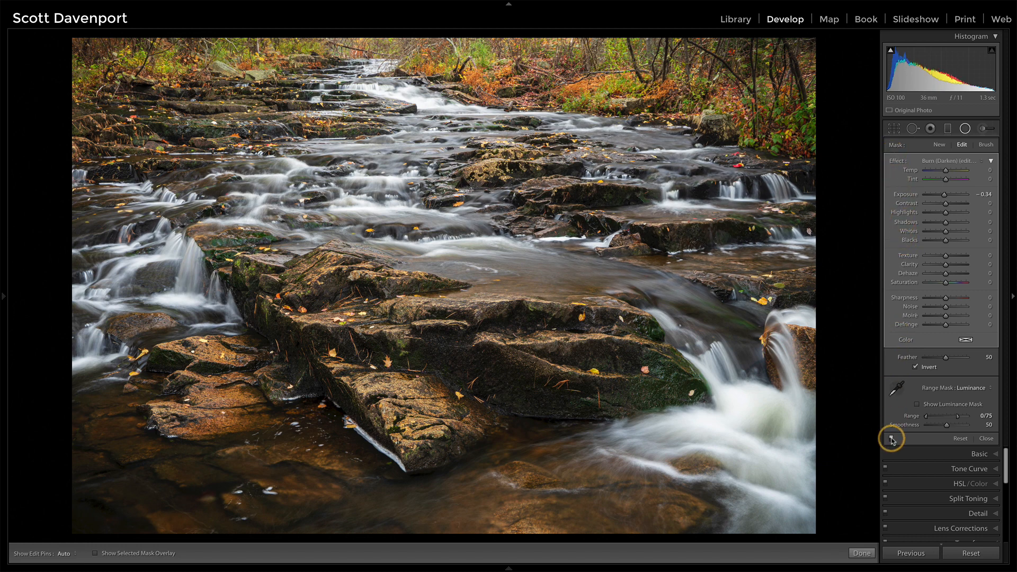
click(891, 439)
click(892, 439)
click(891, 439)
click(892, 439)
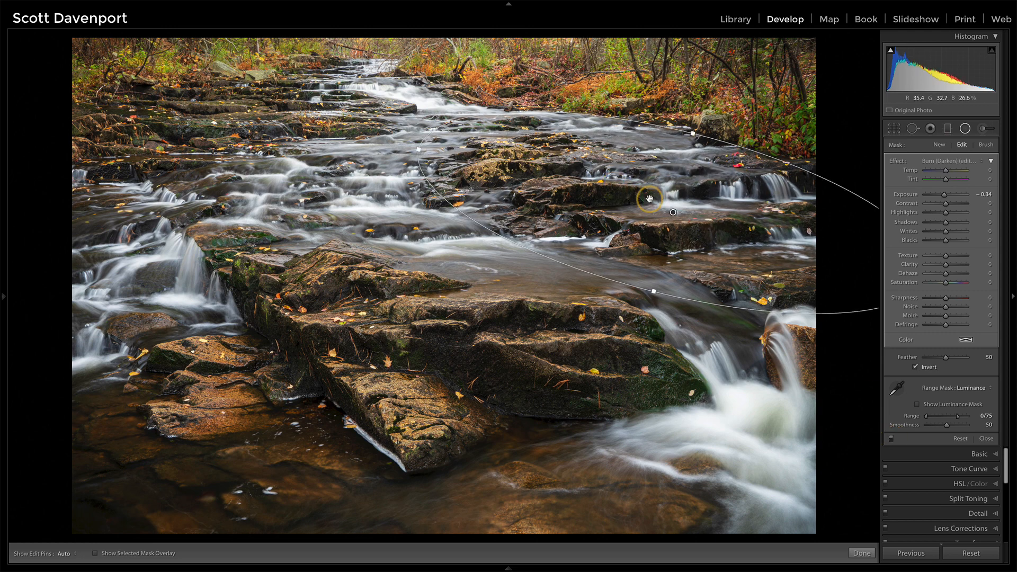
Duplicate the radial filter and place the copy over the photo's upper-left rock ledges, tilting and shrinking its ellipse to follow them
right_click(673, 212)
click(674, 214)
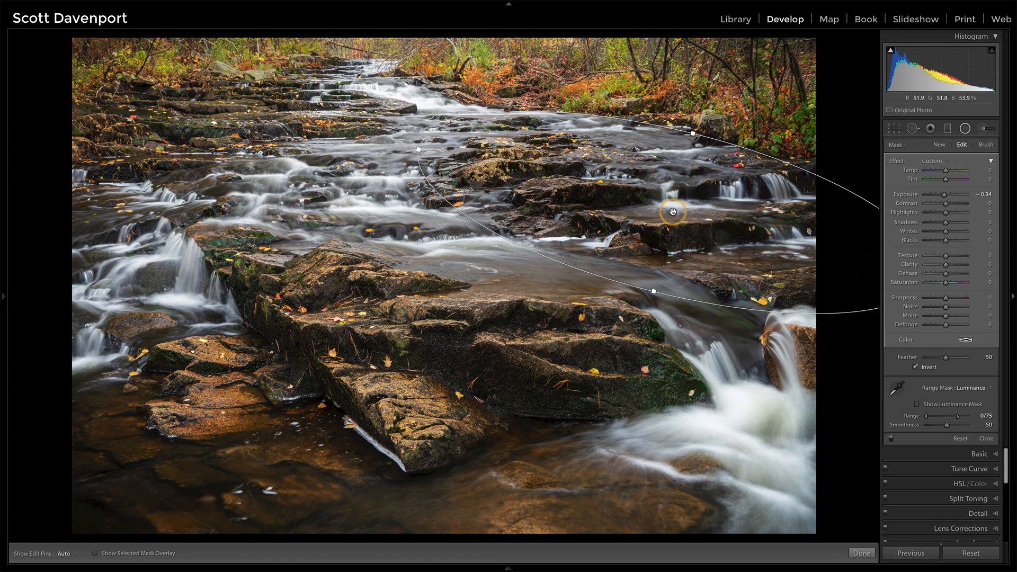
drag(255, 127, 508, 228)
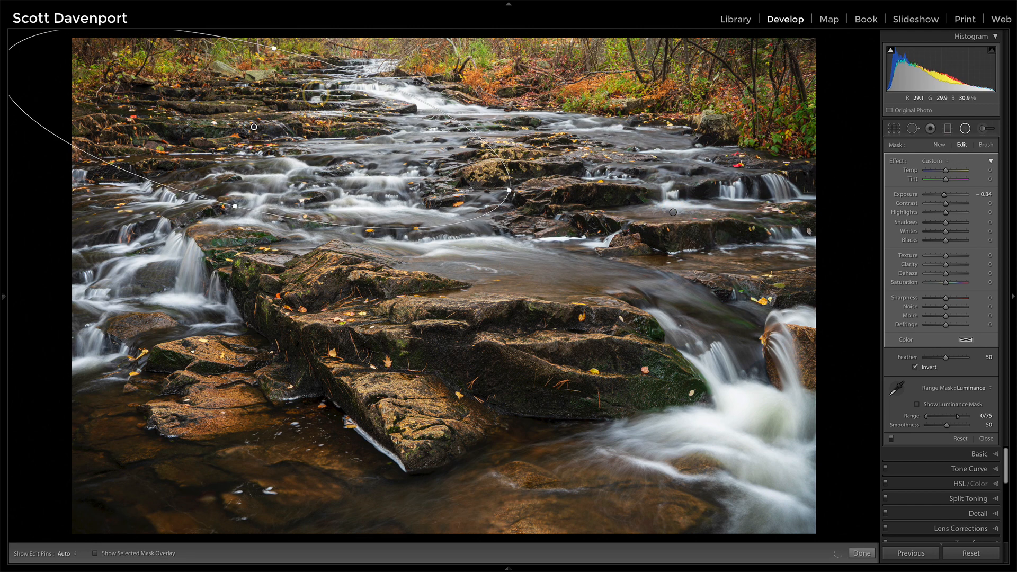
drag(341, 62, 297, 40)
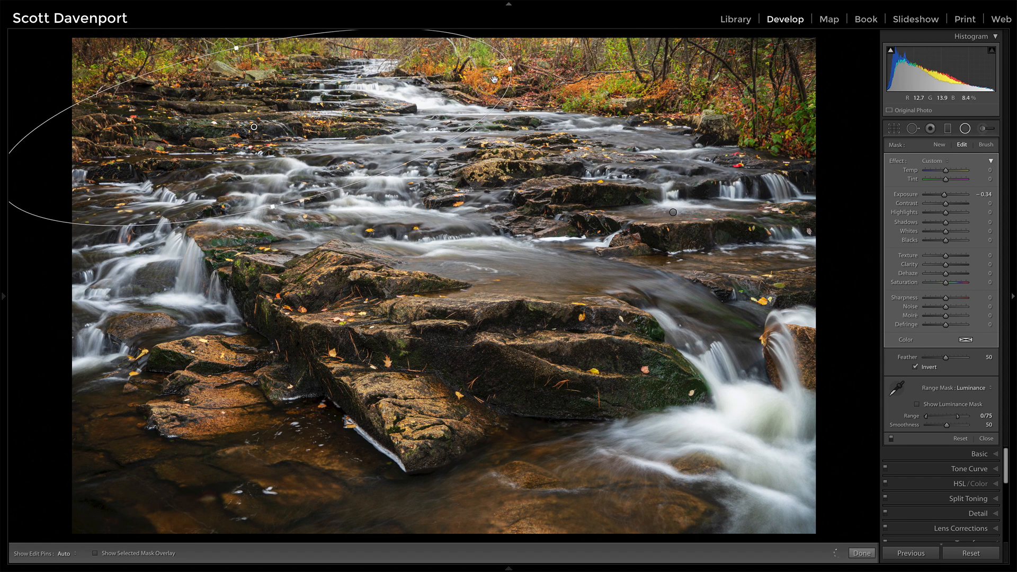
drag(509, 68, 443, 84)
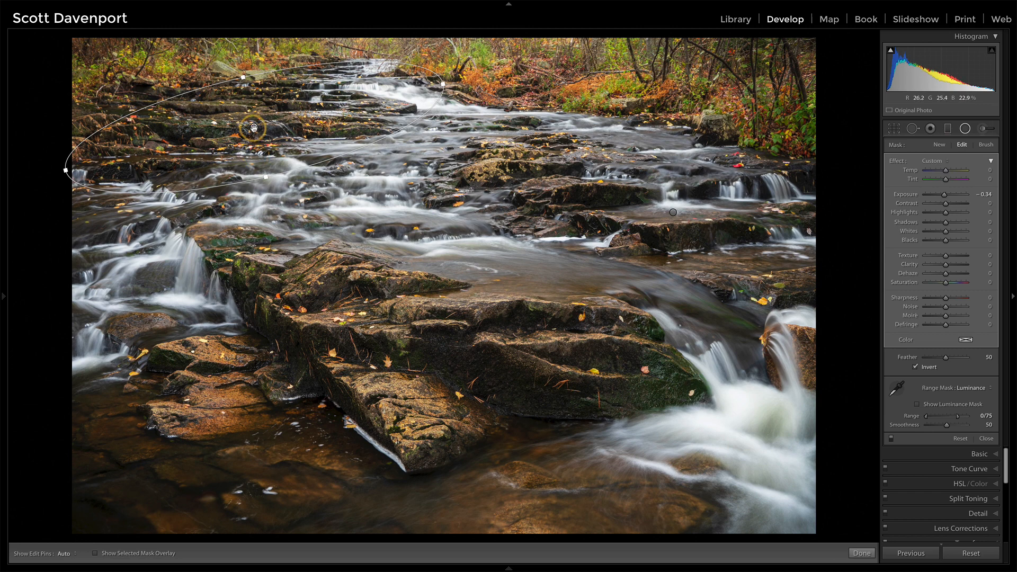
drag(254, 127, 199, 140)
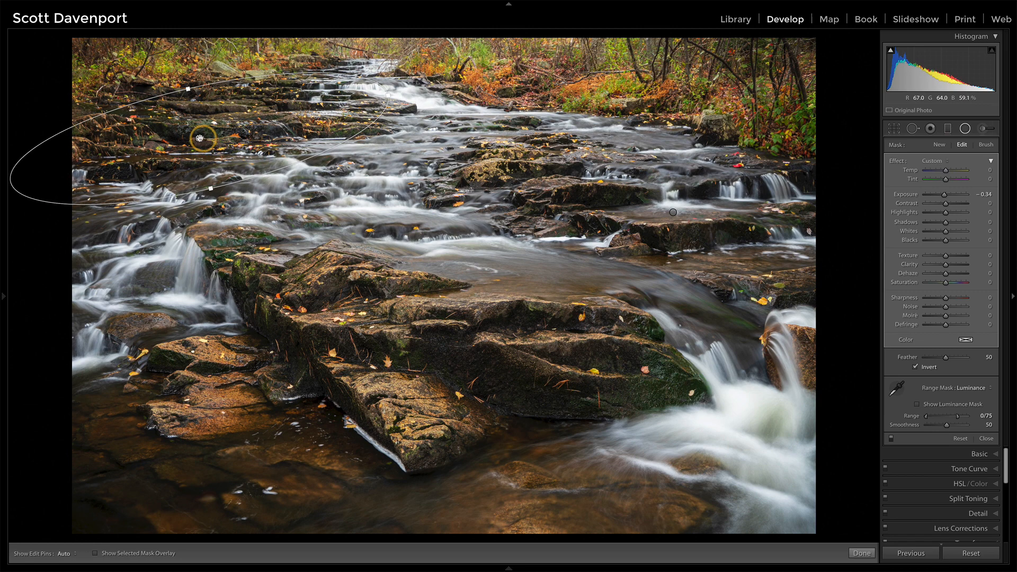
mouse_move(200, 139)
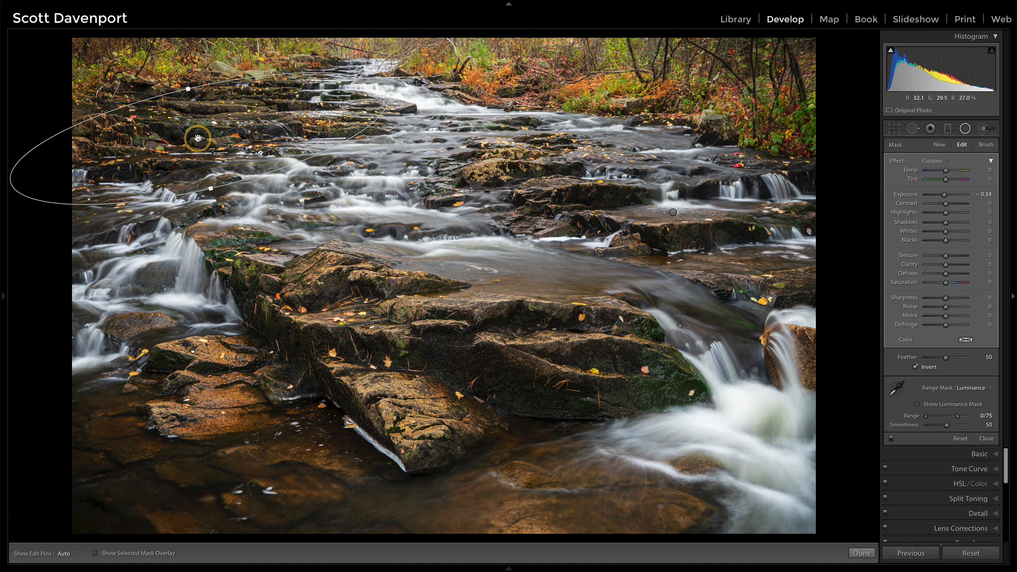
drag(198, 139, 194, 137)
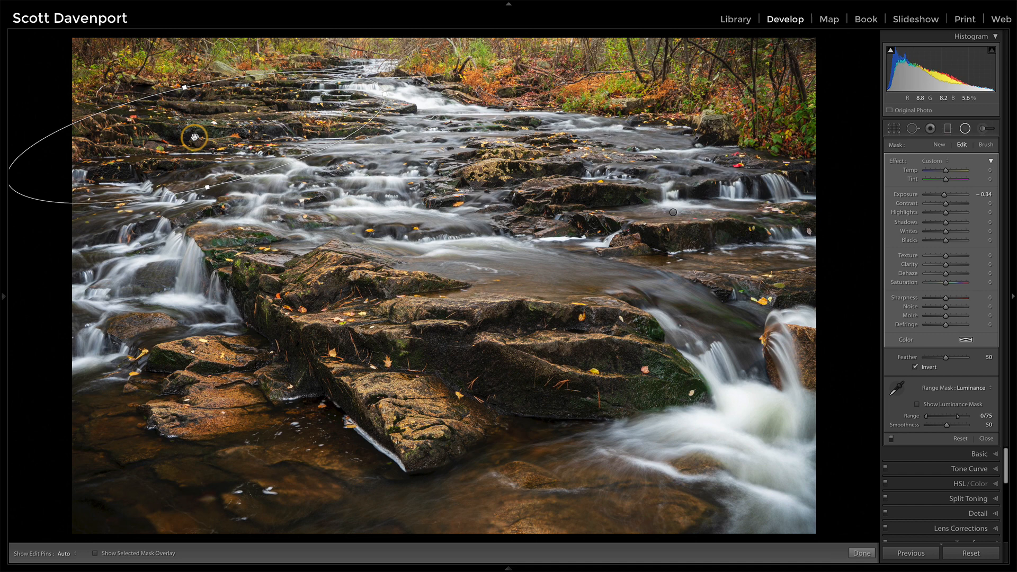
Set the duplicate filter's luminance Range to 0/60 and Exposure to -0.19, then shift its ellipse slightly up and right
mouse_move(195, 137)
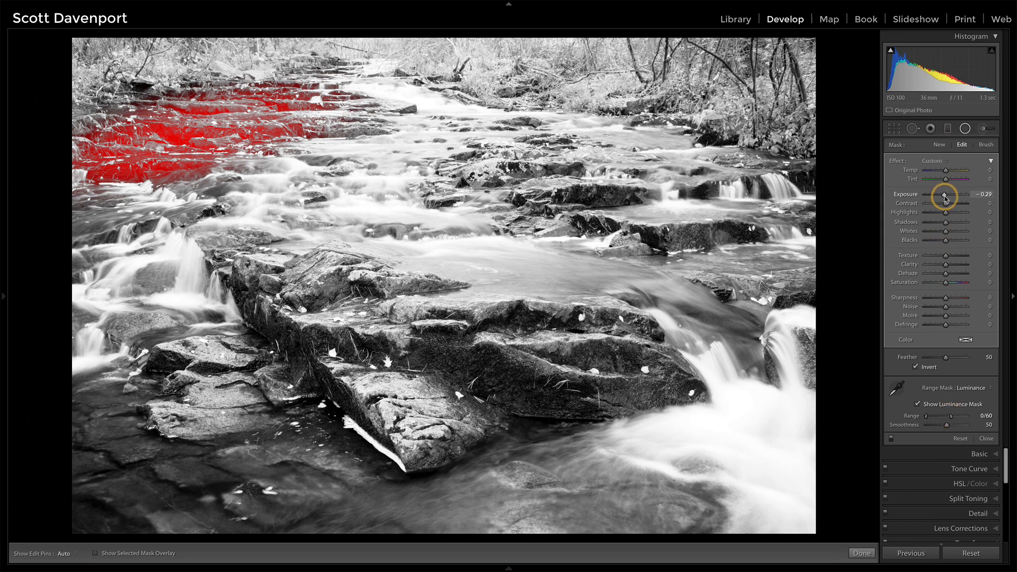
click(918, 406)
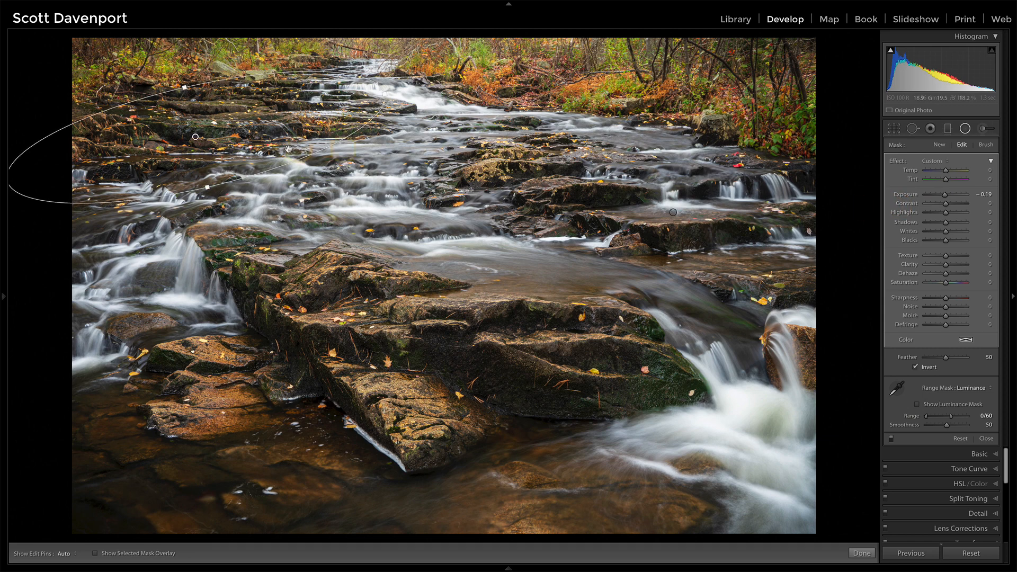
drag(196, 138, 204, 131)
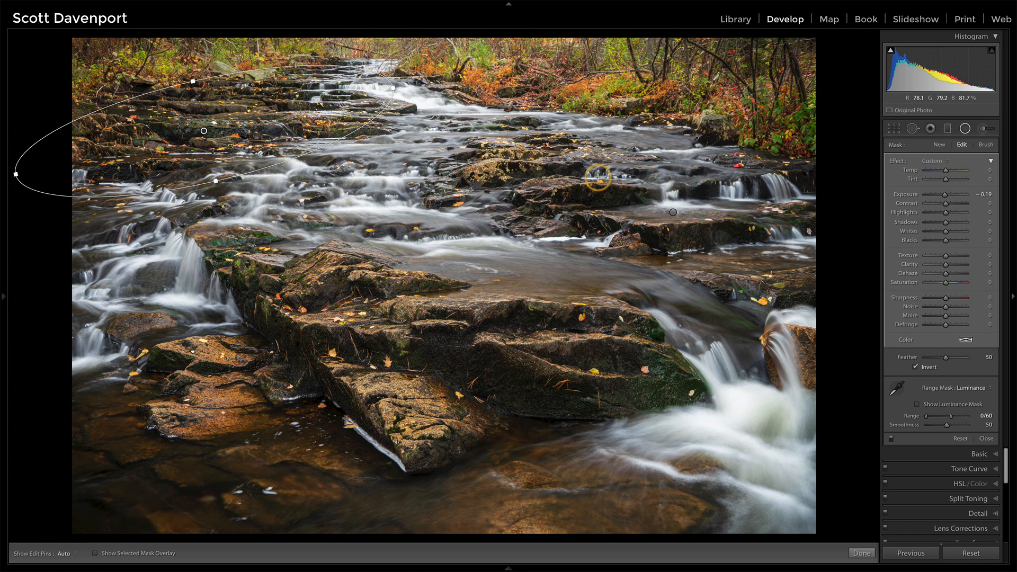
Draw a new upright elliptical radial filter over the upper central stream and give it the Dodge (Lighten) effect
click(940, 144)
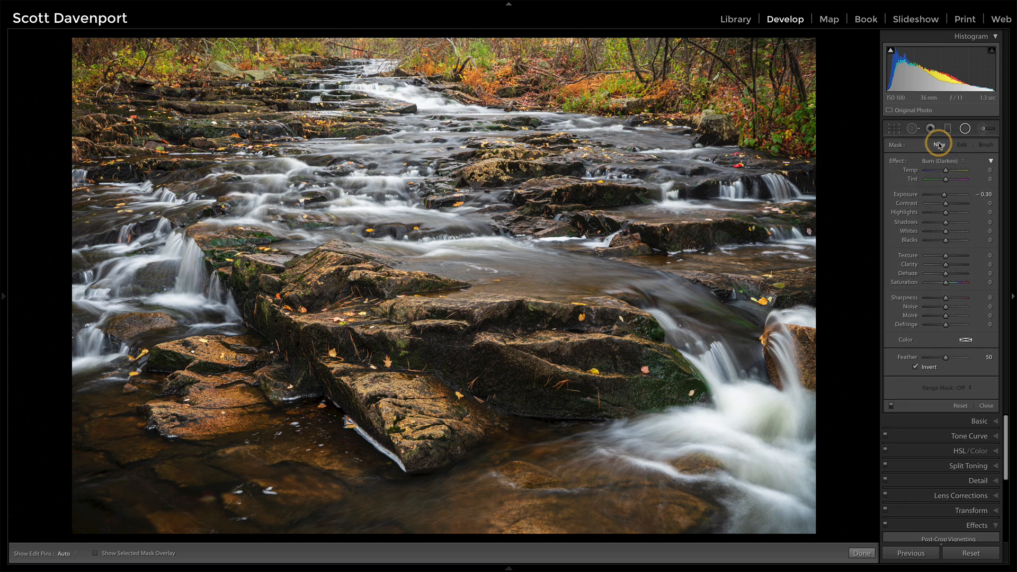
drag(397, 169, 496, 315)
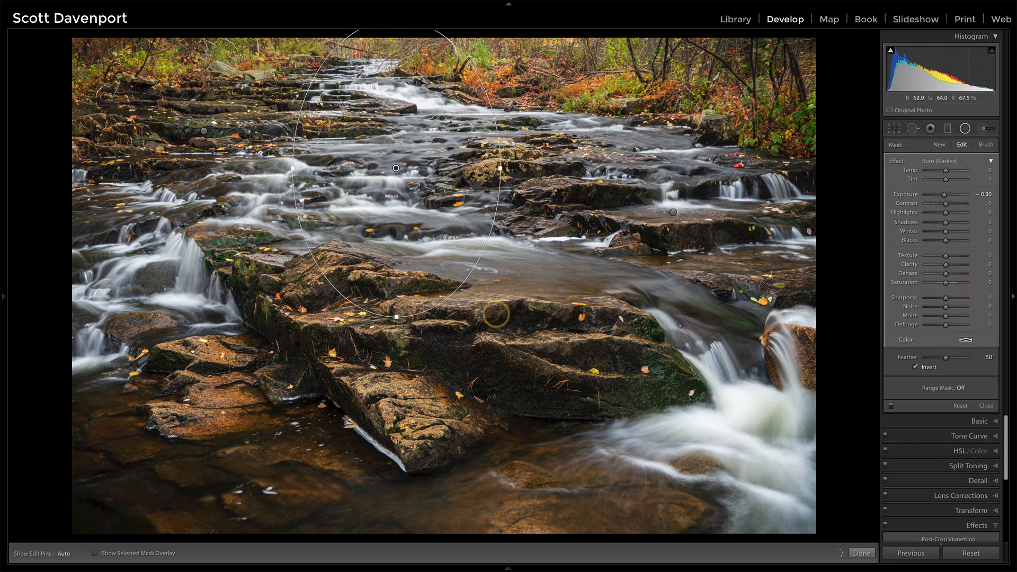
drag(496, 167, 500, 168)
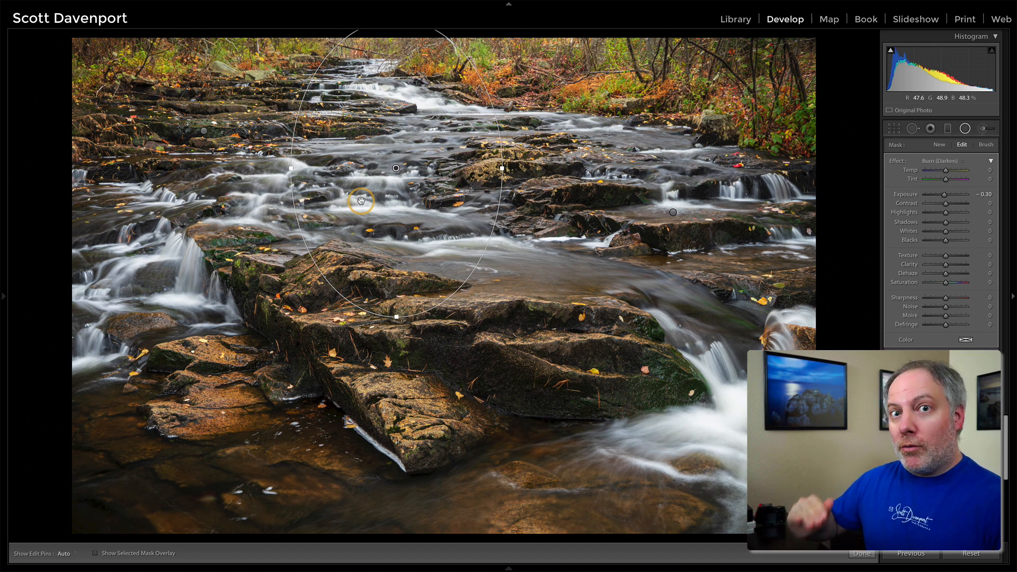
click(932, 161)
click(932, 166)
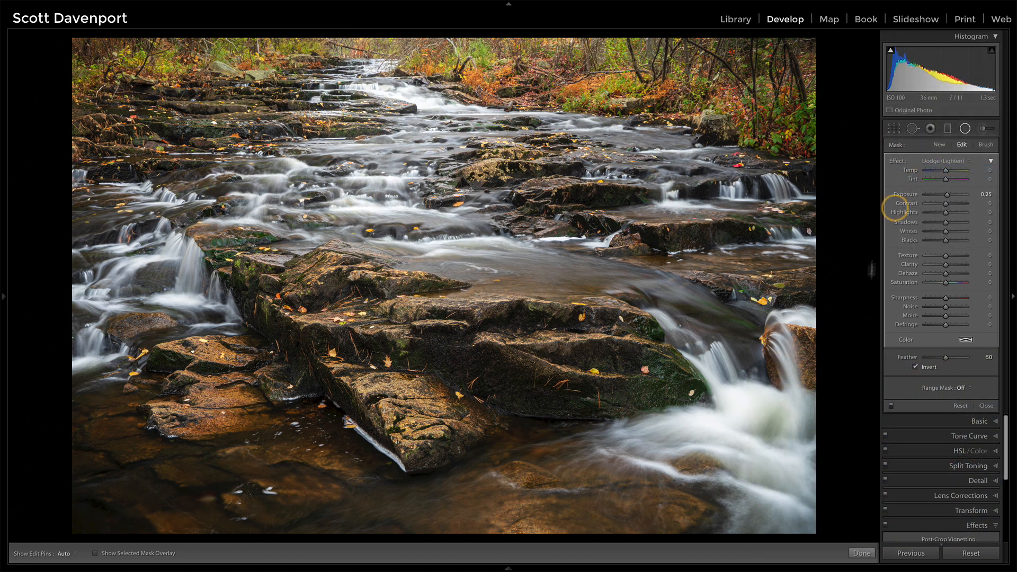
Apply a Luminance range mask with Range 86/100 and Smoothness 19 to the lightening filter, widening its ellipse while viewing the mask
click(961, 389)
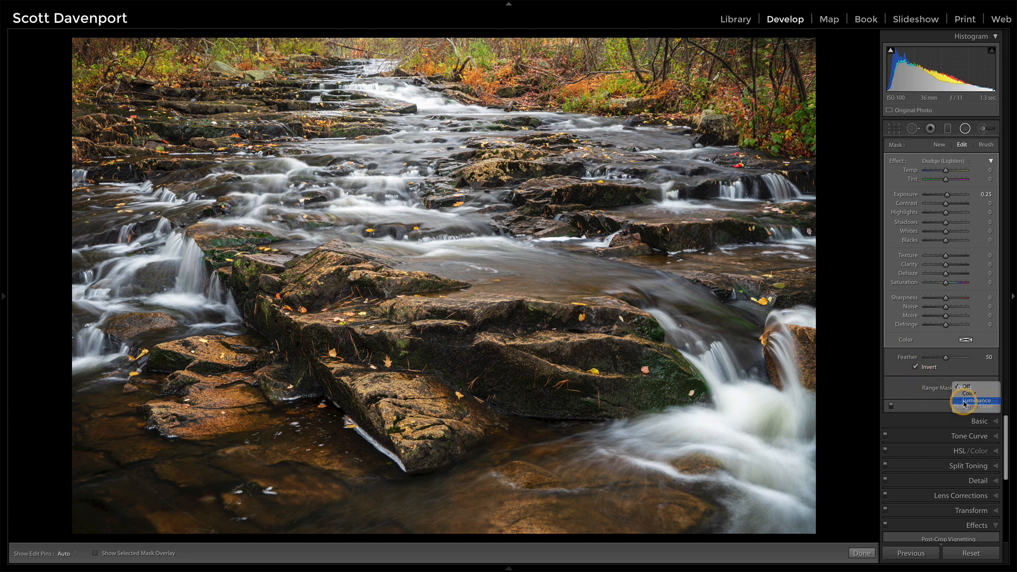
click(966, 401)
click(918, 405)
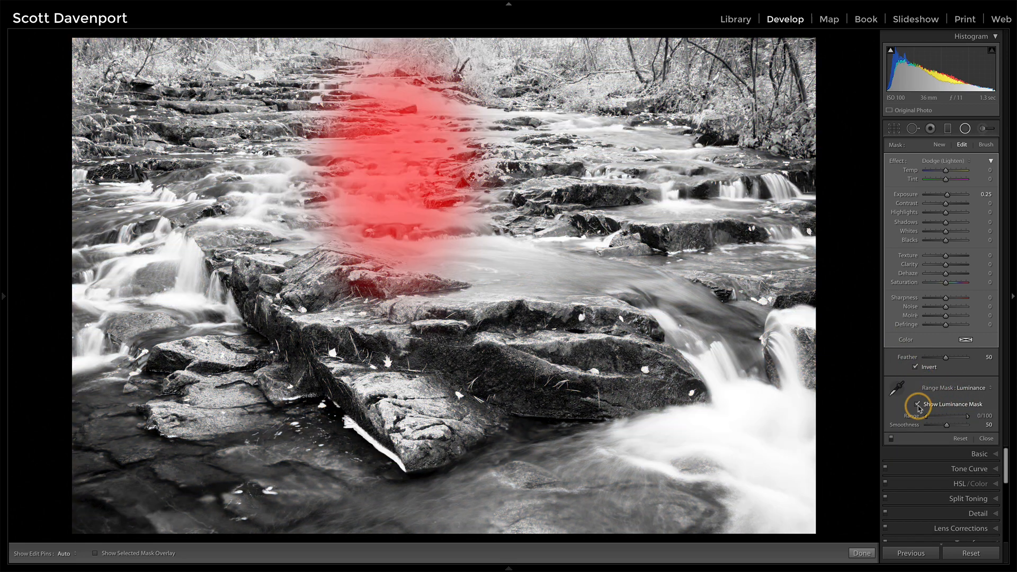
drag(499, 168, 546, 168)
mouse_move(926, 416)
mouse_down()
mouse_move(964, 419)
mouse_move(928, 428)
mouse_up()
drag(928, 427, 936, 427)
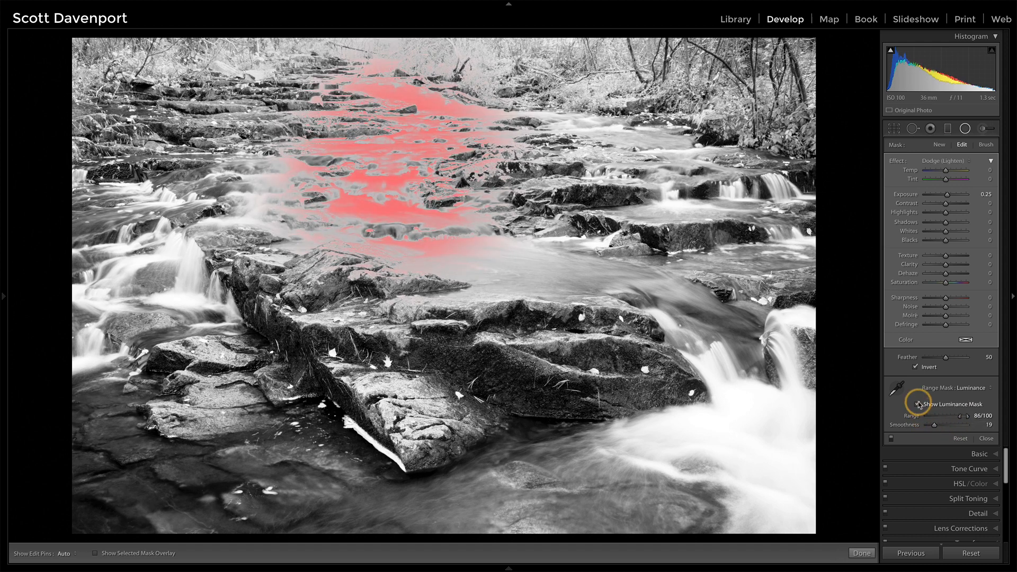
click(919, 405)
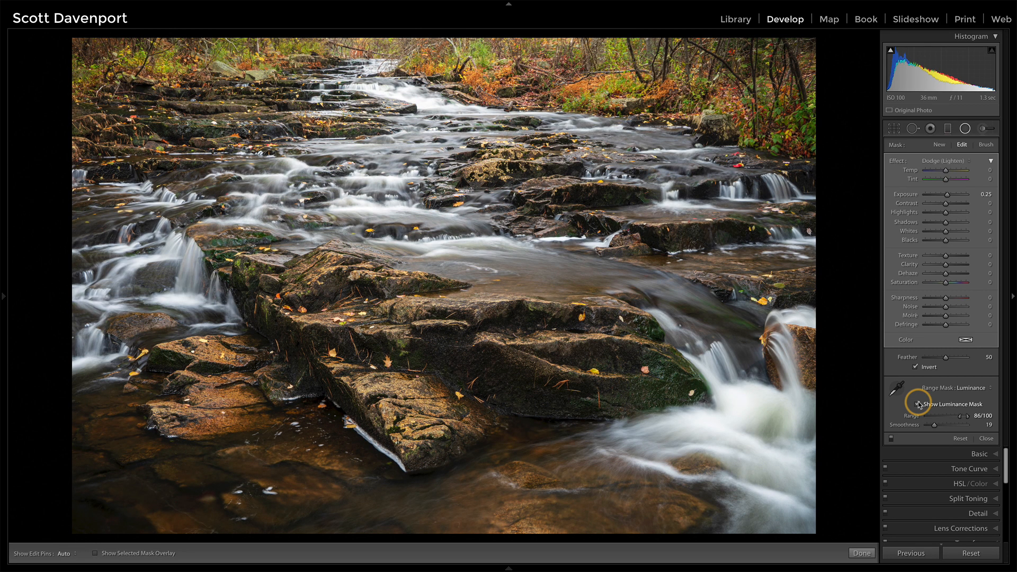
Display the luminance mask, refine its Range to 88/100, shift the ellipse slightly down the stream, and hide the mask
click(920, 405)
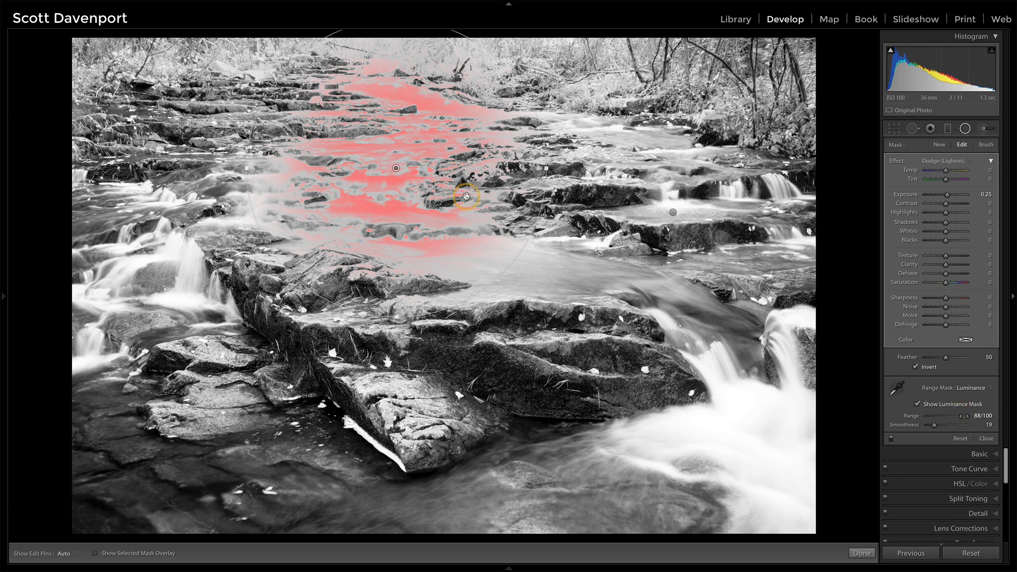
click(397, 168)
drag(398, 170, 396, 179)
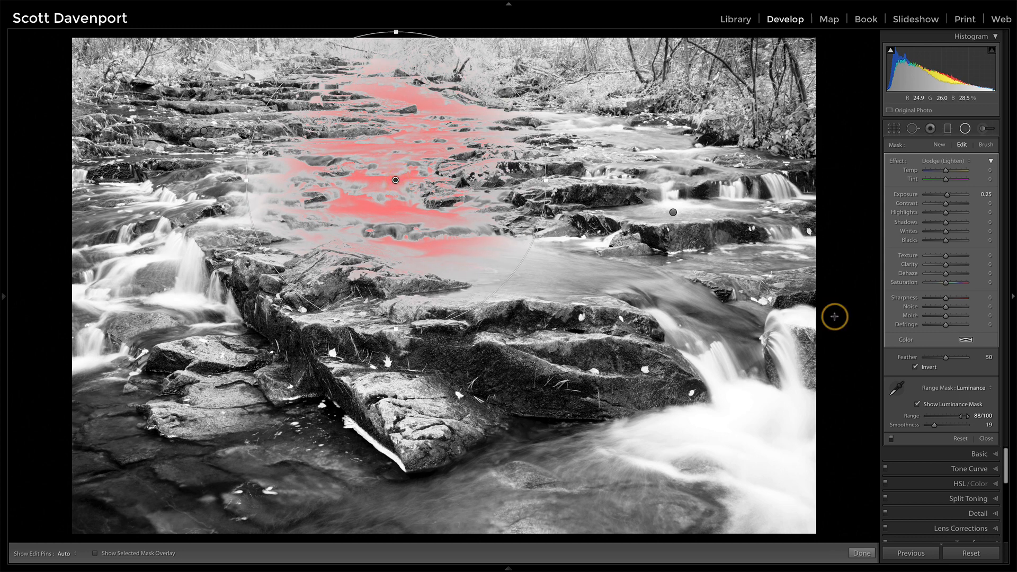
click(917, 405)
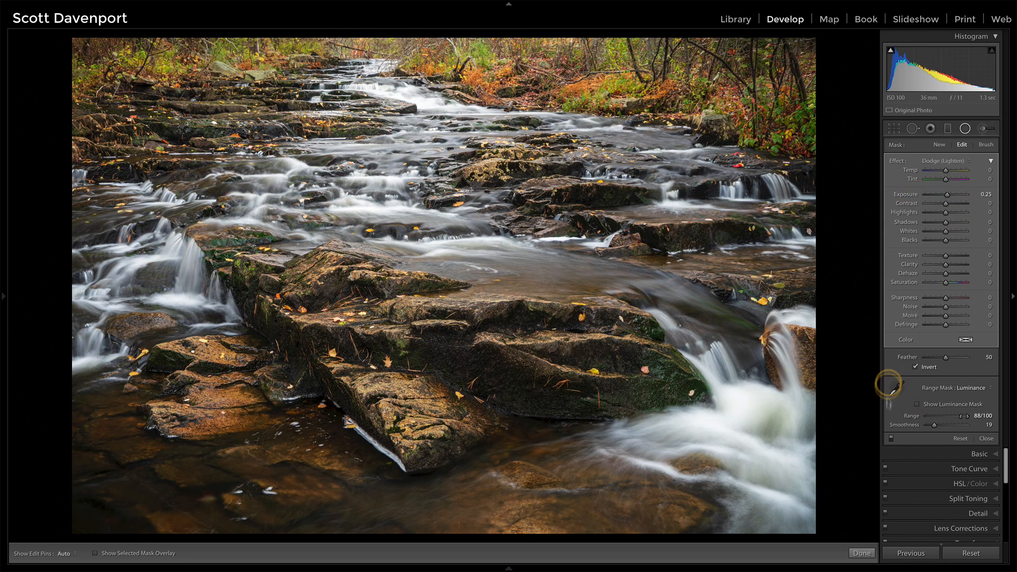
Toggle the radial filters off and on repeatedly to compare the brightness of the central water
click(892, 440)
click(892, 439)
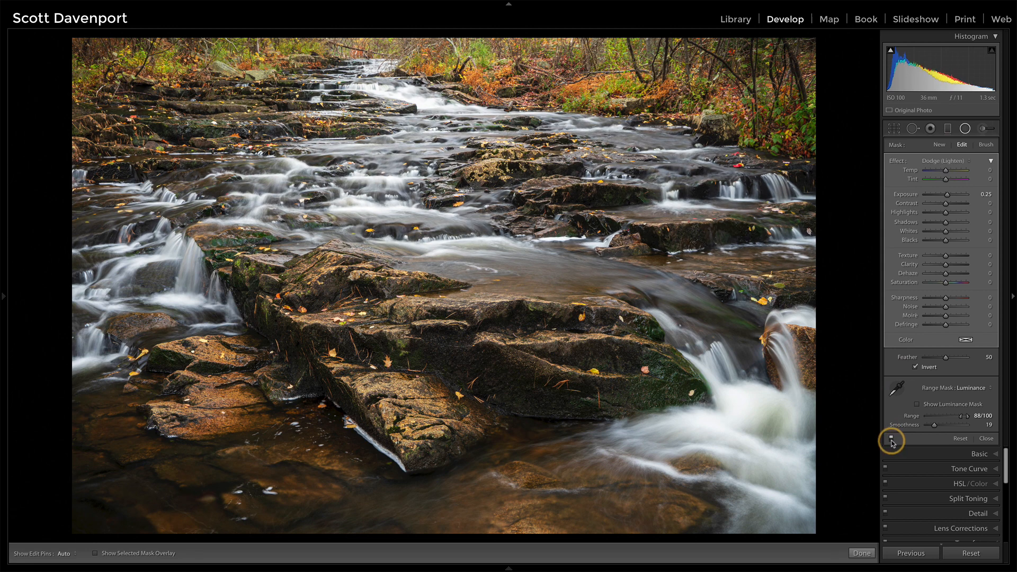
click(892, 440)
click(892, 440)
click(891, 439)
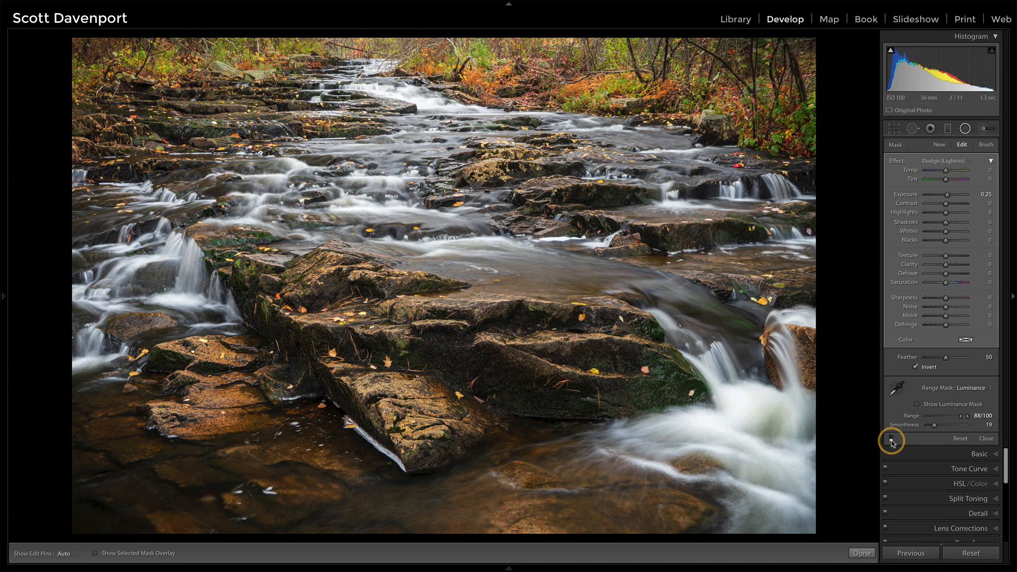
click(892, 440)
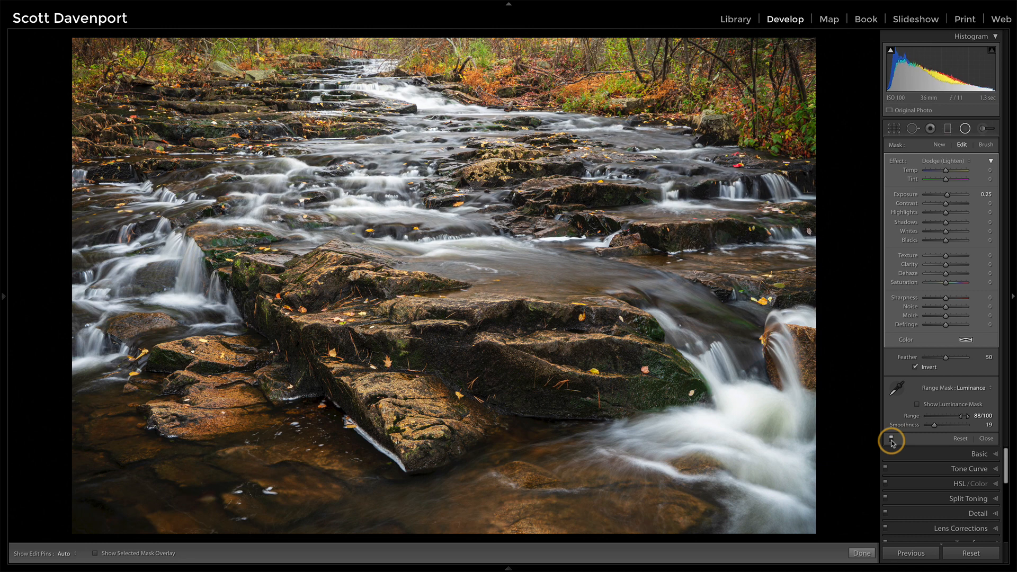
click(892, 440)
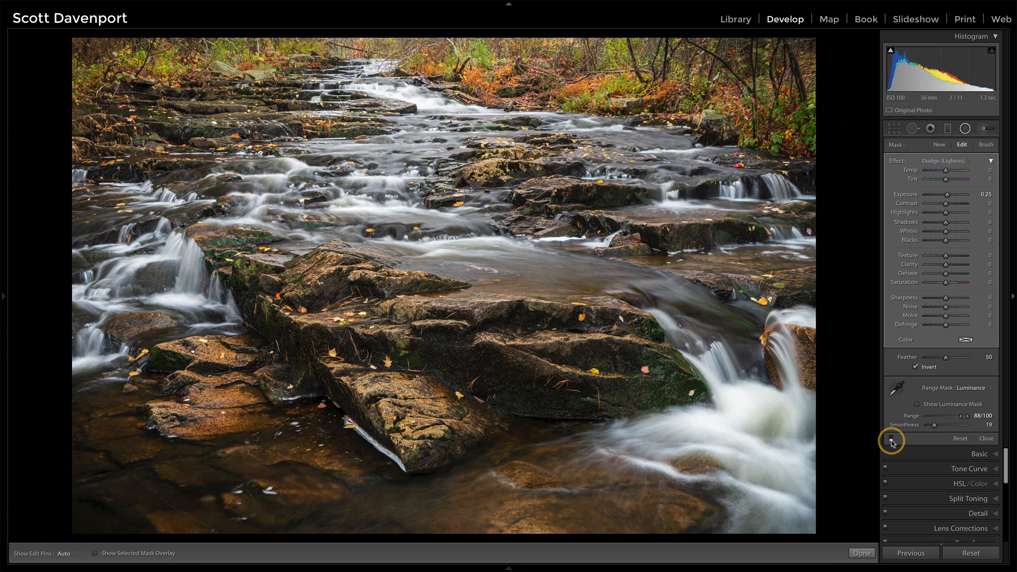
click(892, 440)
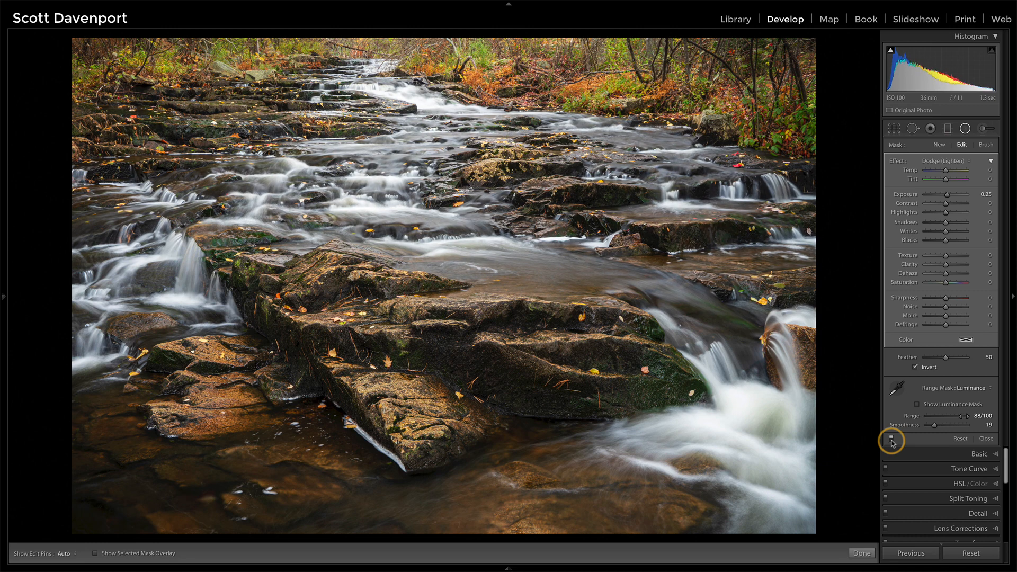
Duplicate the lightening radial filter and move the copy over the small waterfall on the photo's left side
right_click(395, 180)
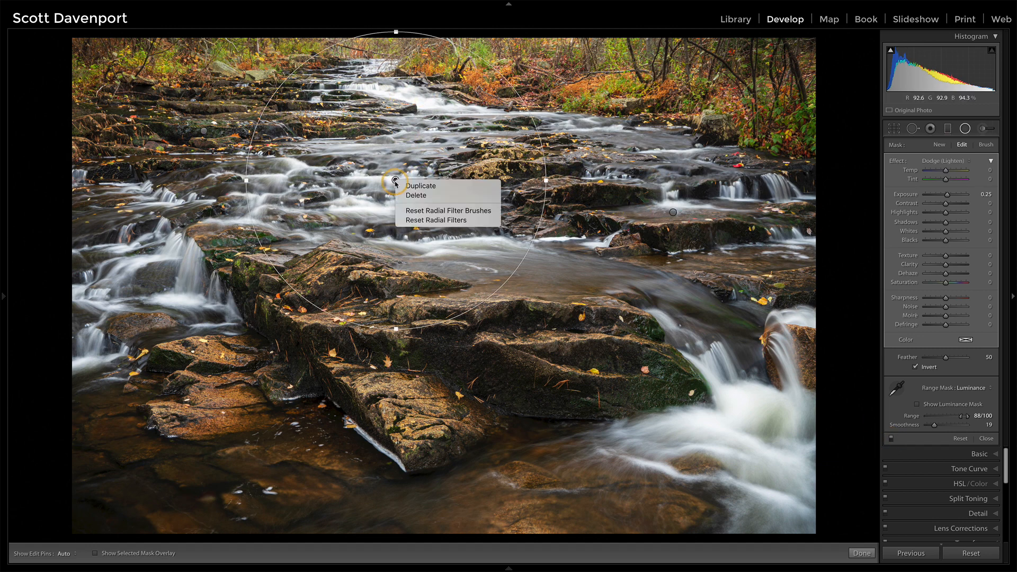
click(418, 186)
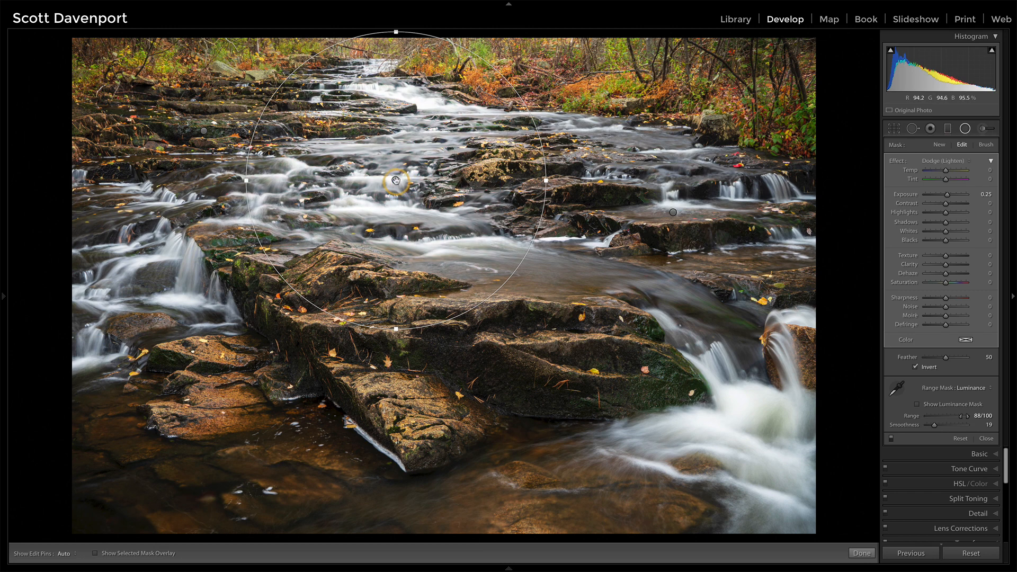
drag(395, 180, 157, 264)
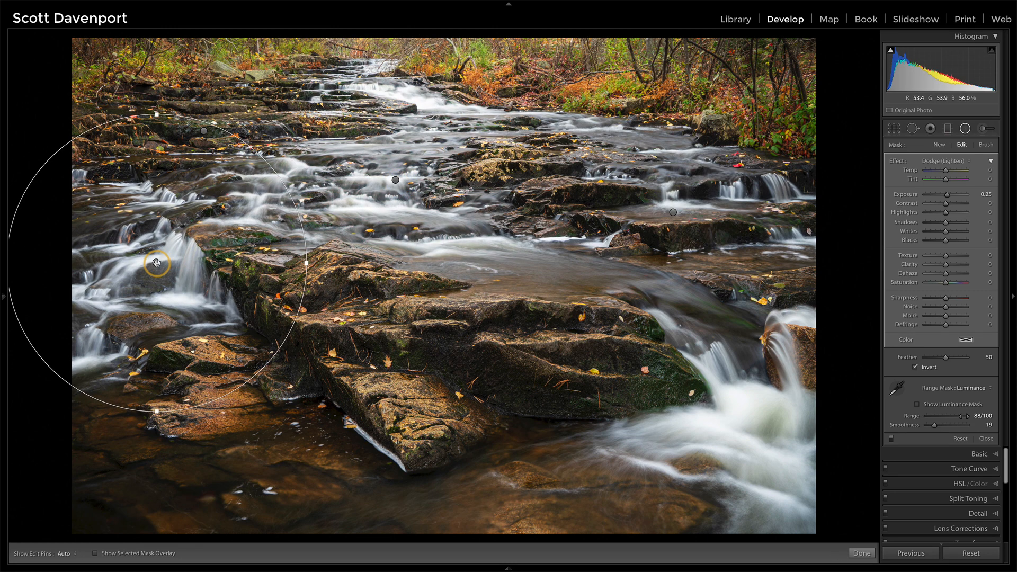
Narrow the copied lightening ellipse, rotate it to follow the small waterfall on the photo's left, and shift it slightly up and left
mouse_move(157, 263)
drag(304, 261, 267, 263)
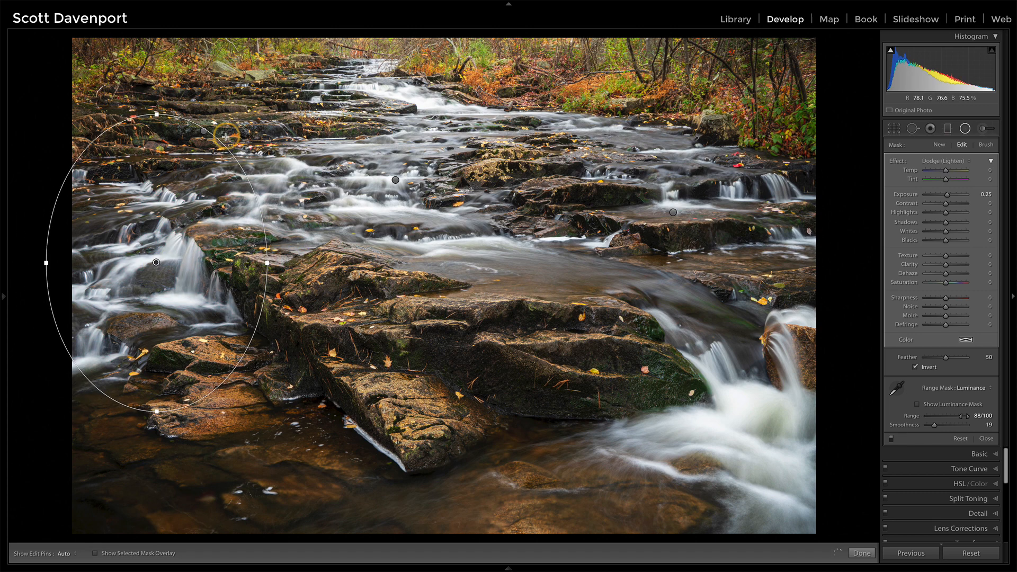
drag(224, 138, 299, 189)
drag(248, 324, 235, 316)
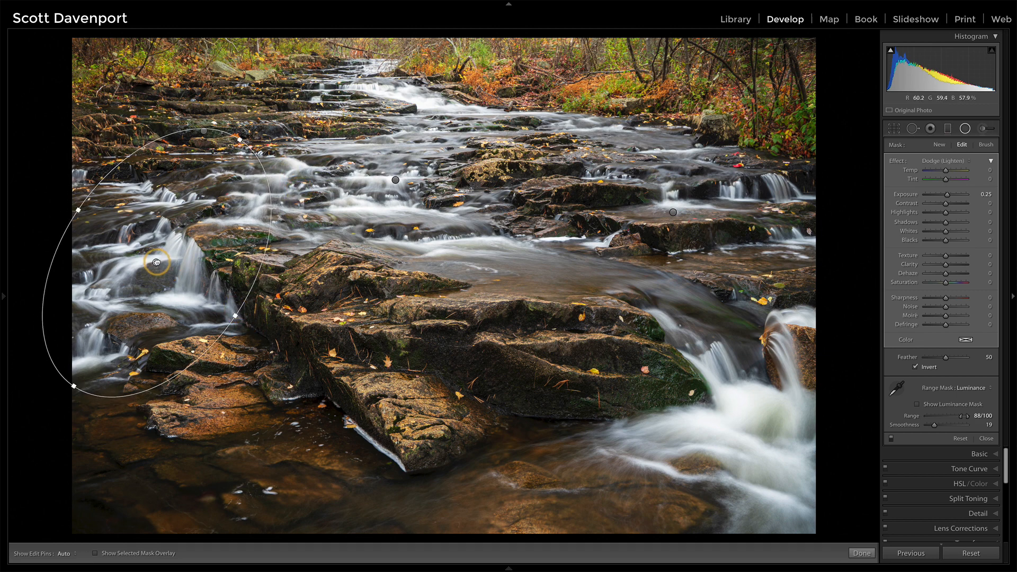
drag(156, 262, 150, 256)
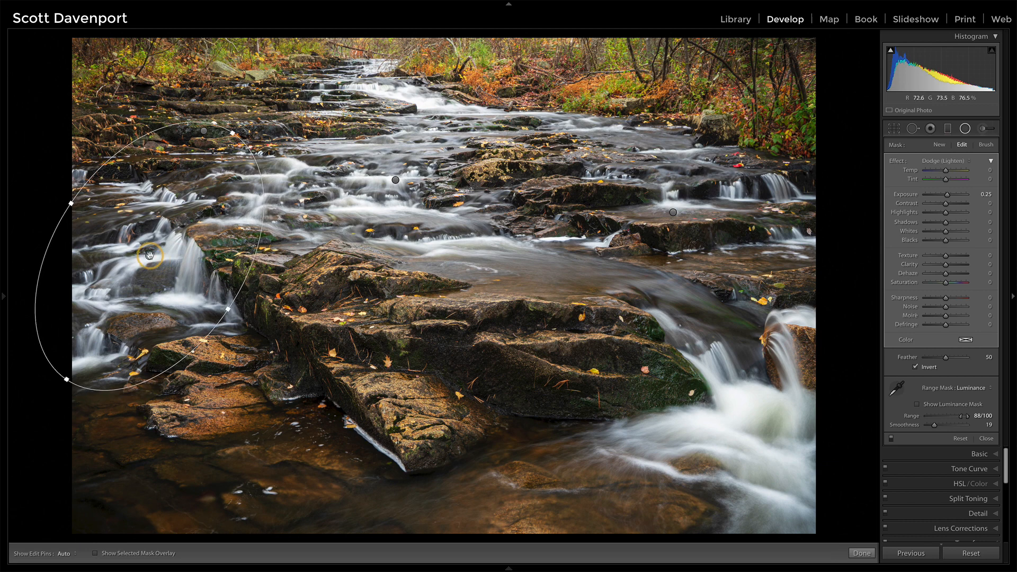
mouse_move(150, 256)
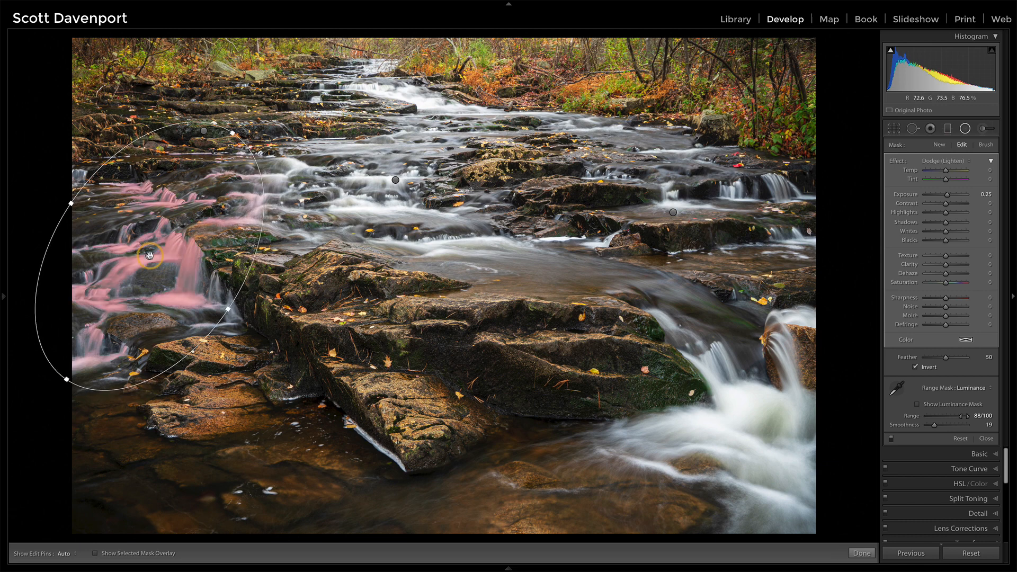
Duplicate the lightening radial filter over the large foreground waterfall, widen and nudge its ellipse to fit, and set Exposure to 0.12
right_click(150, 256)
click(159, 262)
drag(150, 256, 749, 432)
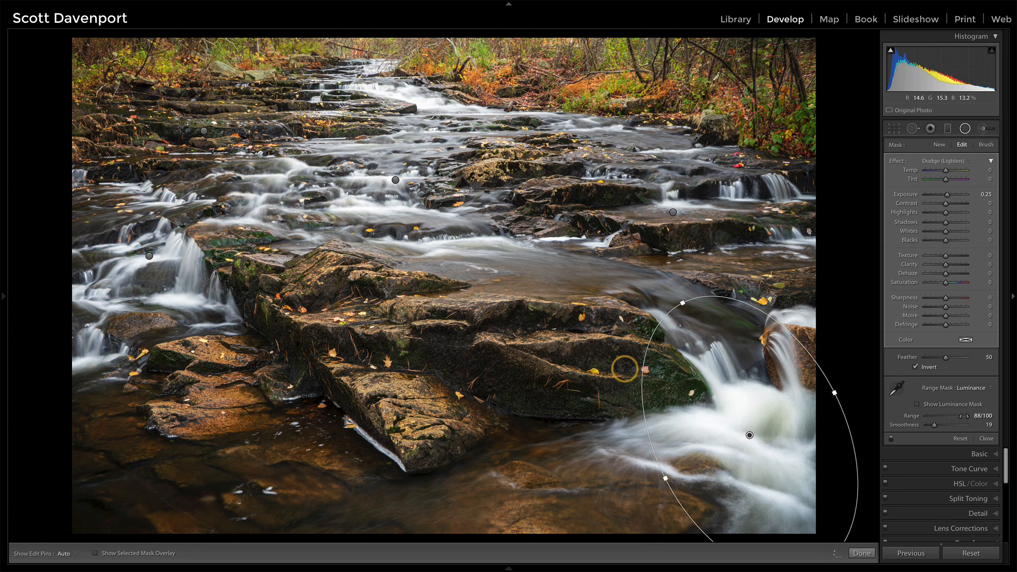
drag(835, 392, 841, 386)
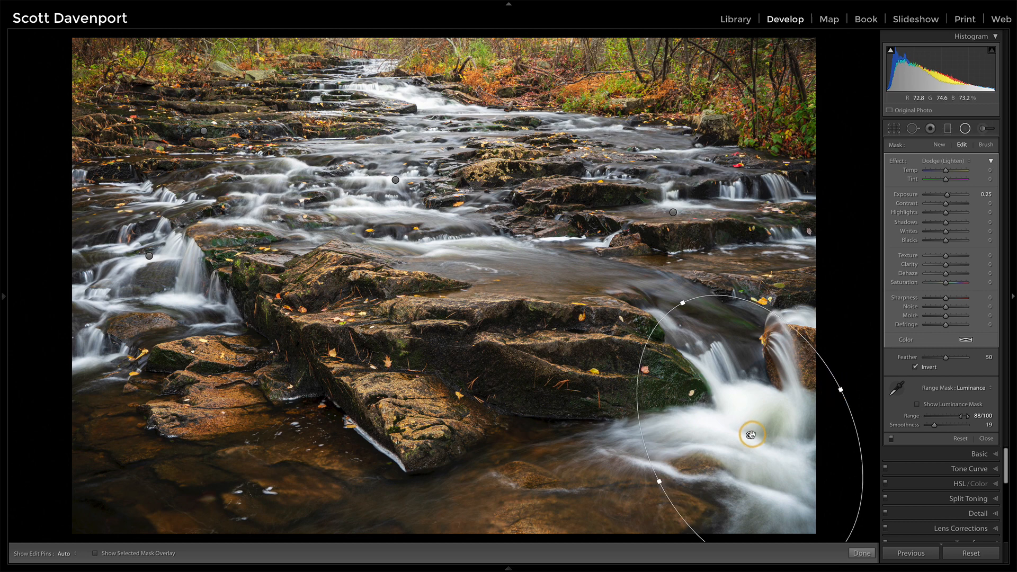
drag(750, 433, 750, 421)
mouse_move(751, 421)
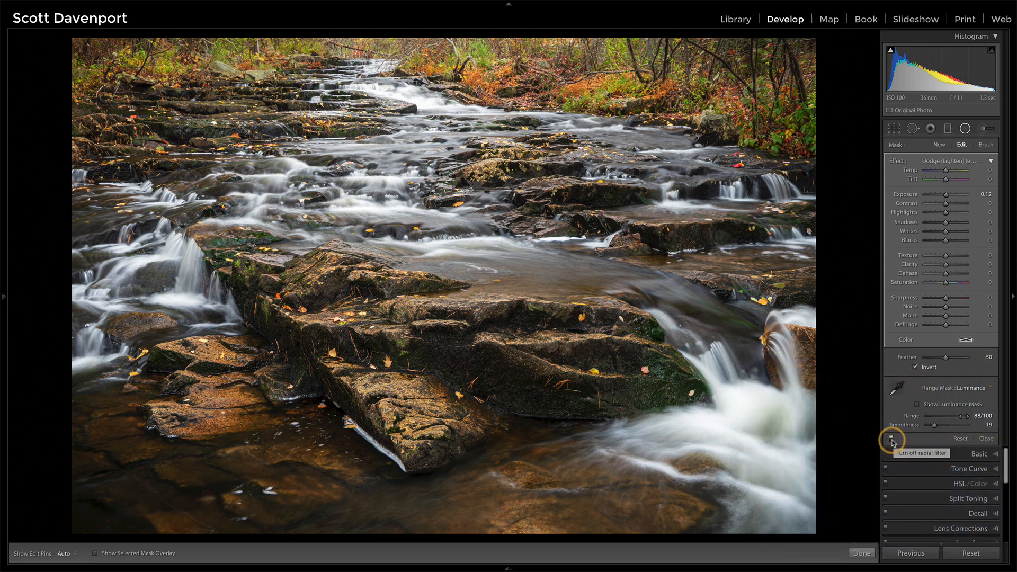
Toggle the radial filters off and on to compare the overall effect on the lightened water
click(892, 439)
click(892, 441)
click(892, 441)
click(892, 441)
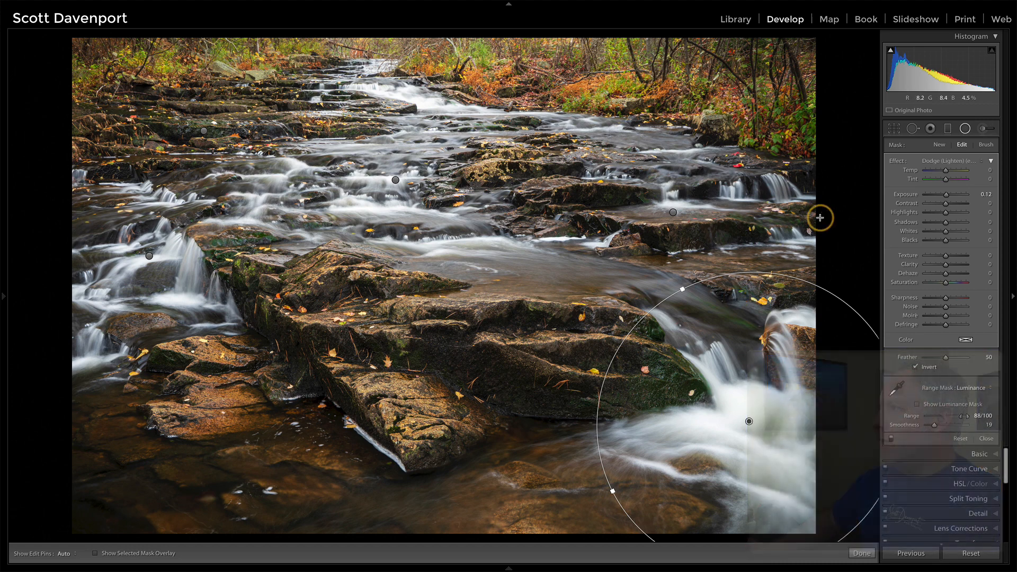
Draw a new radial filter with Texture 25 over the large foreground rock, then reposition and rotate its ellipse
click(948, 130)
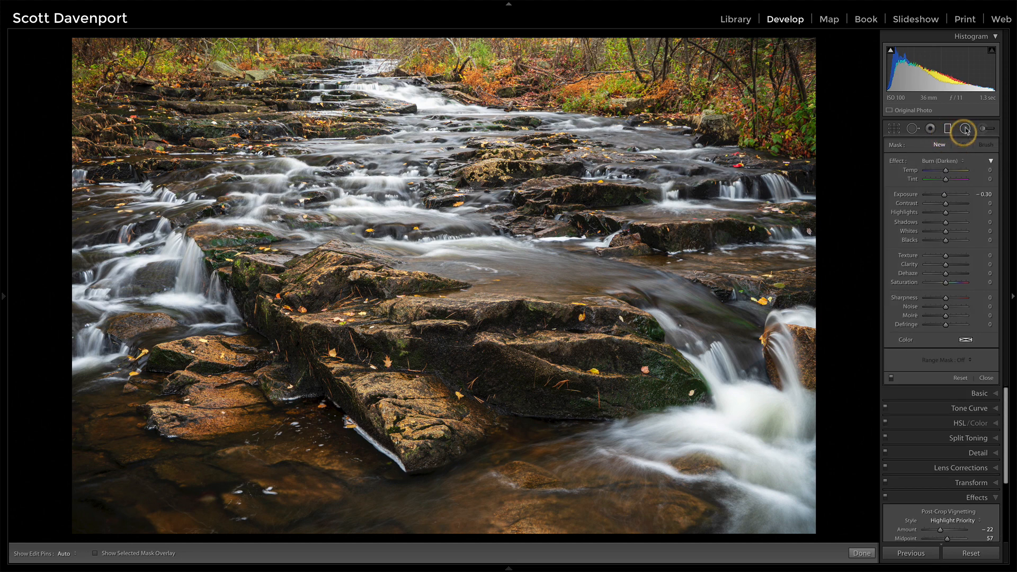
click(966, 129)
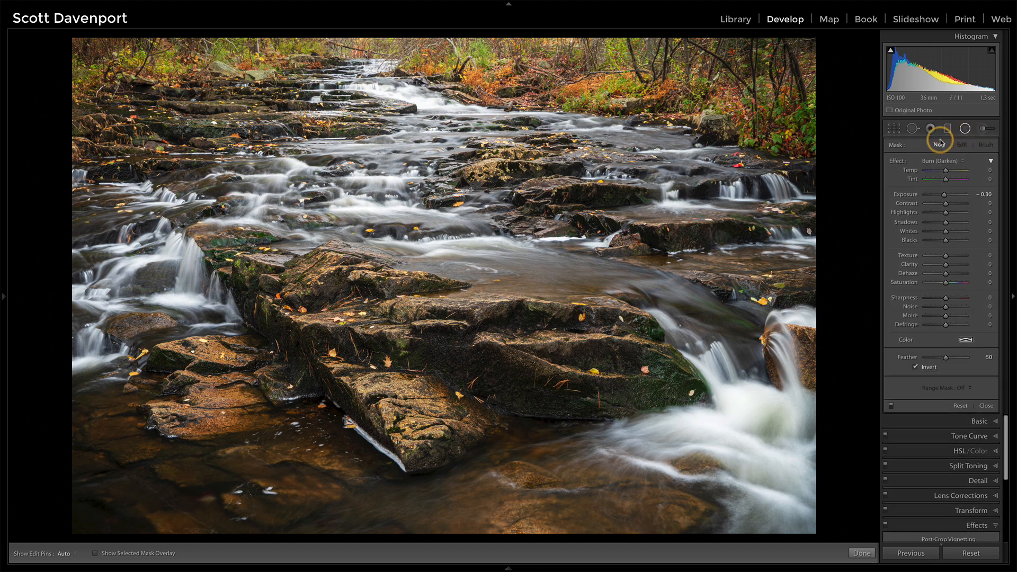
click(932, 161)
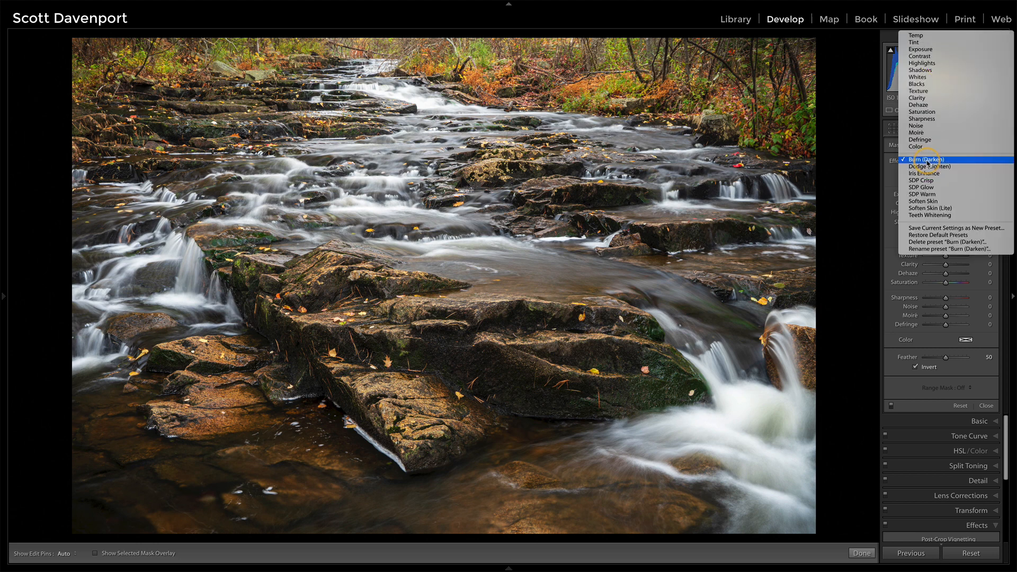
click(922, 91)
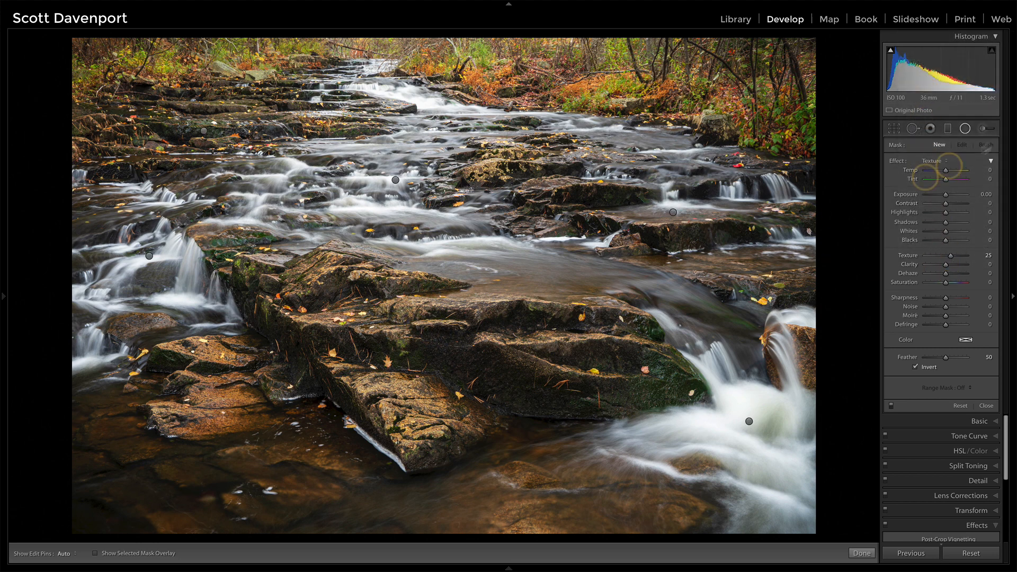
drag(399, 322, 603, 432)
drag(398, 322, 423, 357)
drag(426, 231, 509, 245)
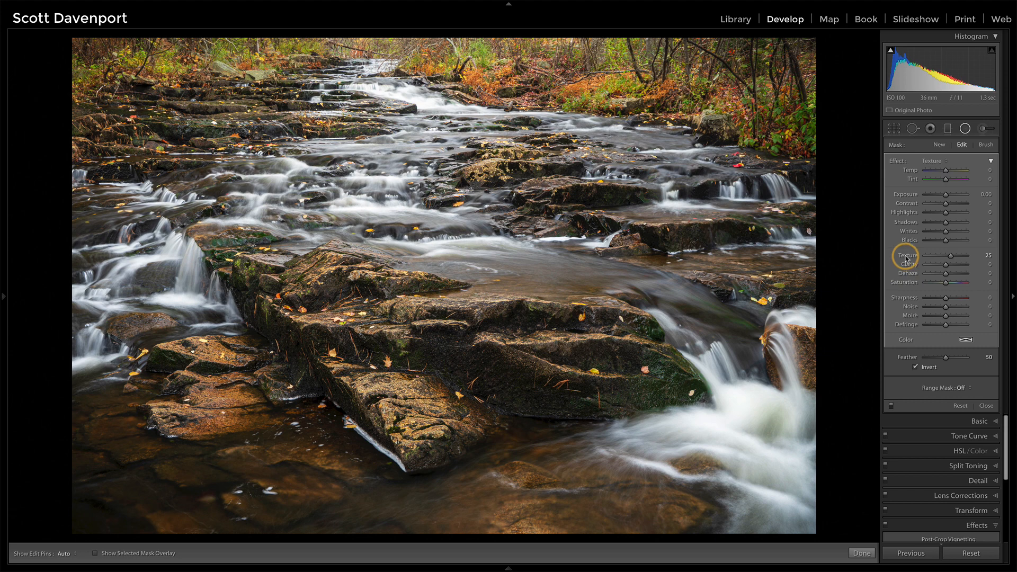
Inspect the foreground rock up close with the filter's Texture reset to 0, and undo the reset
key(ctrl+z)
mouse_move(495, 368)
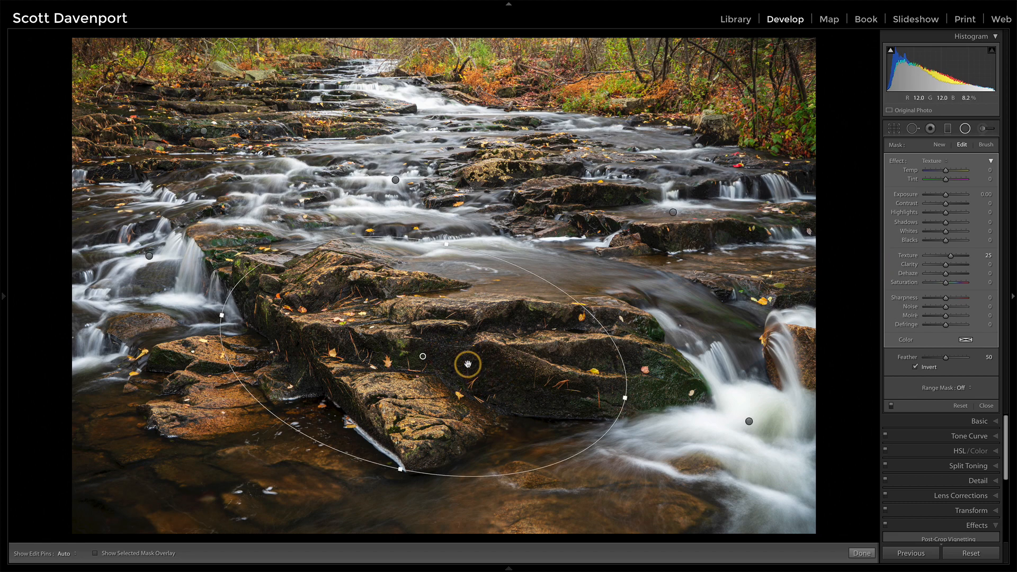
key(z)
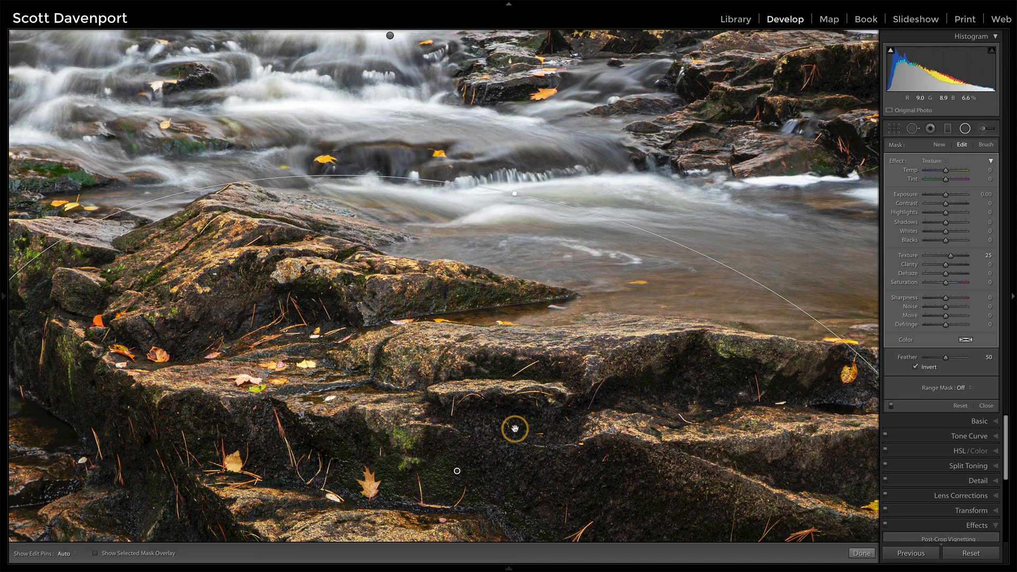
scroll(515, 428, down, 3)
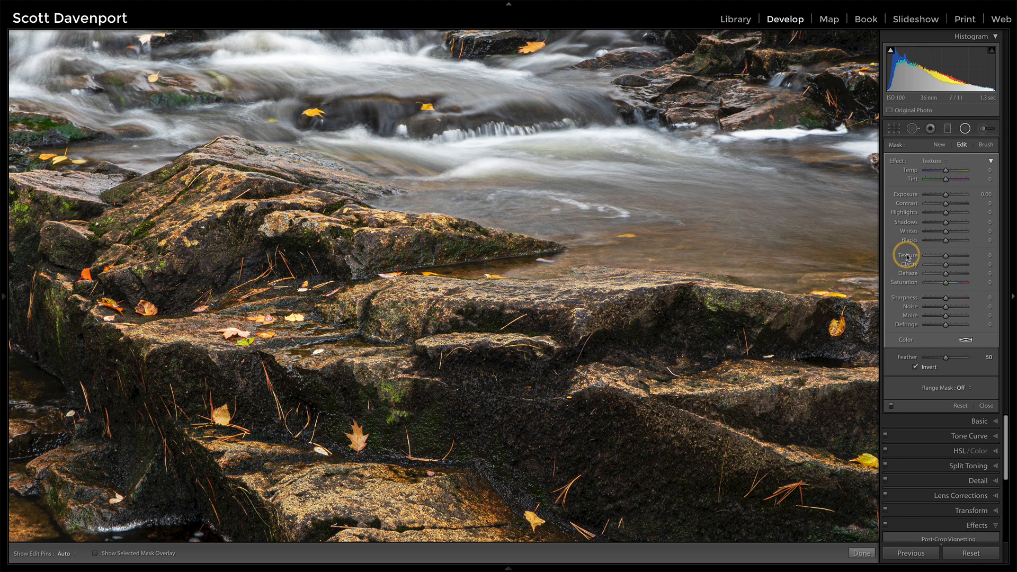
key(ctrl+z)
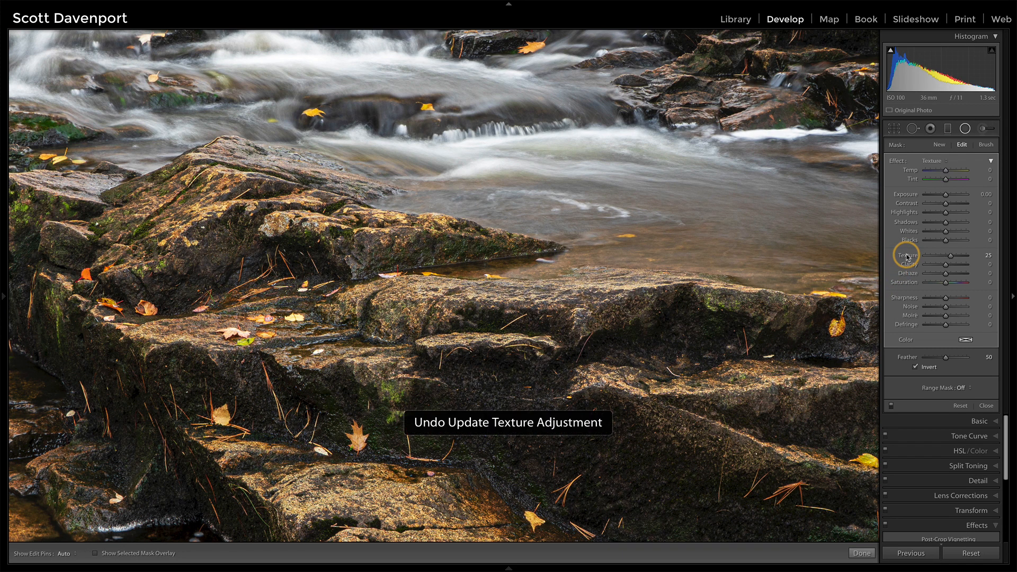
scroll(511, 277, down, 8)
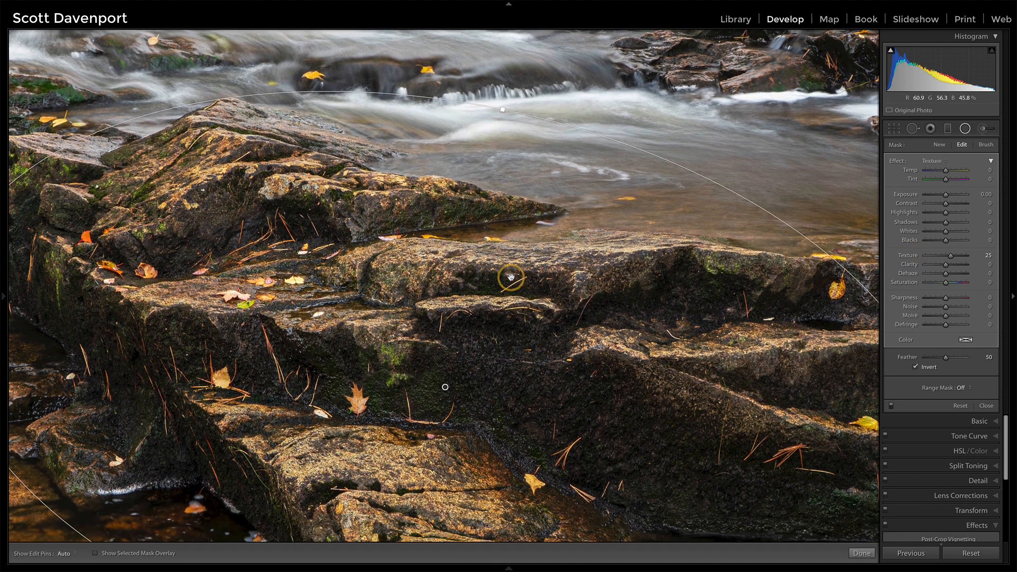
Try Clarity 27 instead of Texture on the rock filter, view the whole photo again, and delete the filter
scroll(511, 277, down, 2)
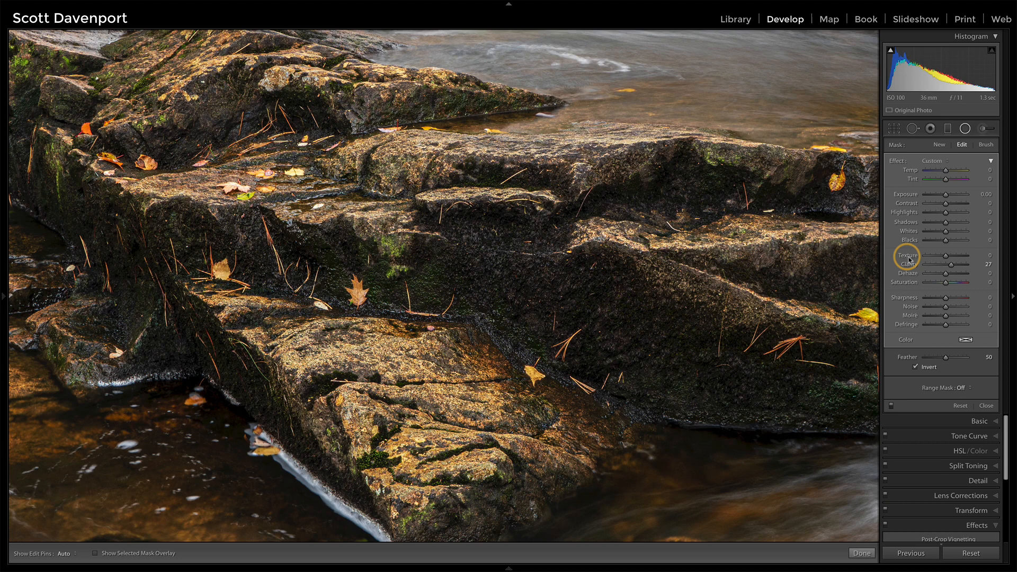
click(595, 269)
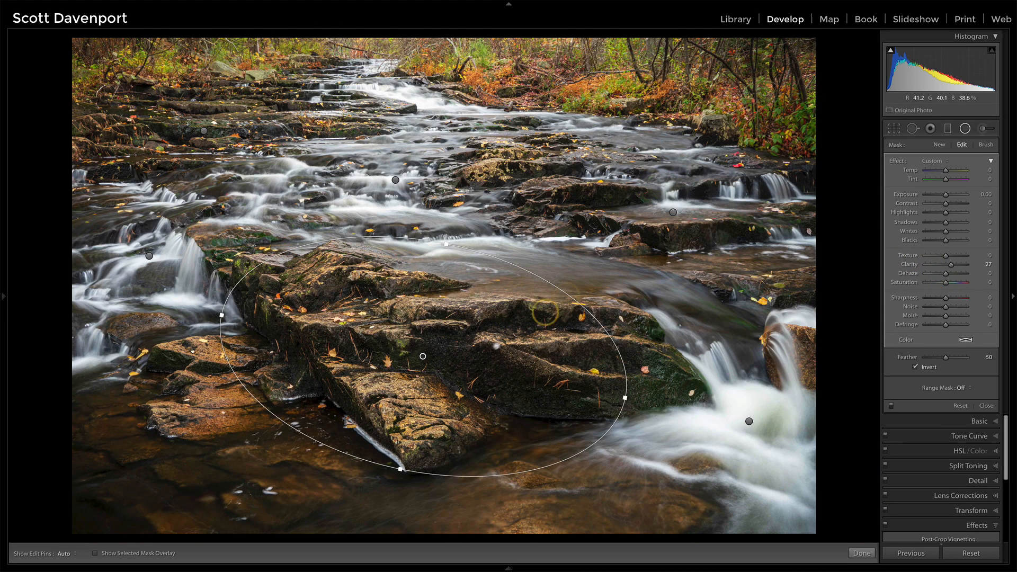
key(Delete)
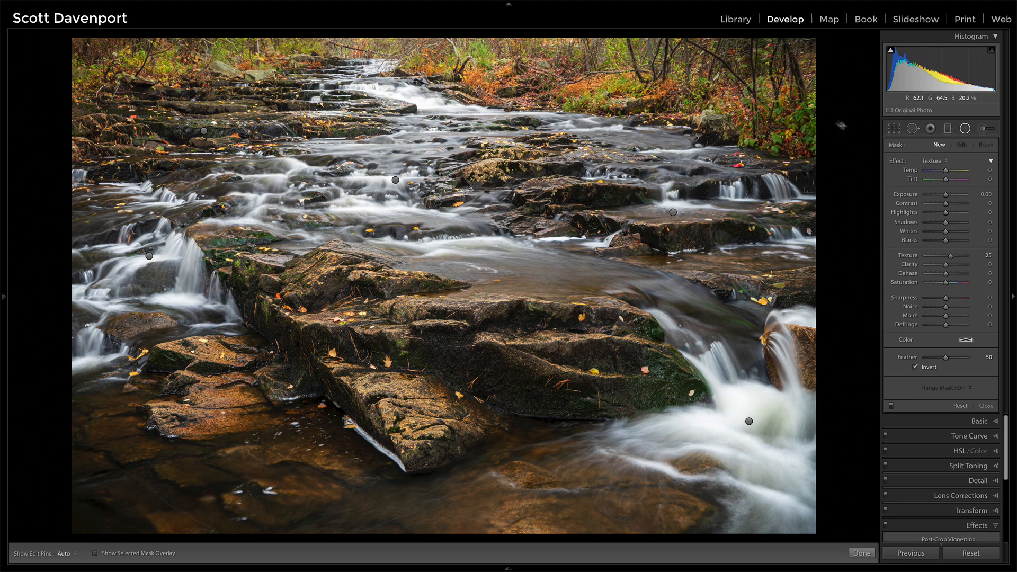
click(948, 128)
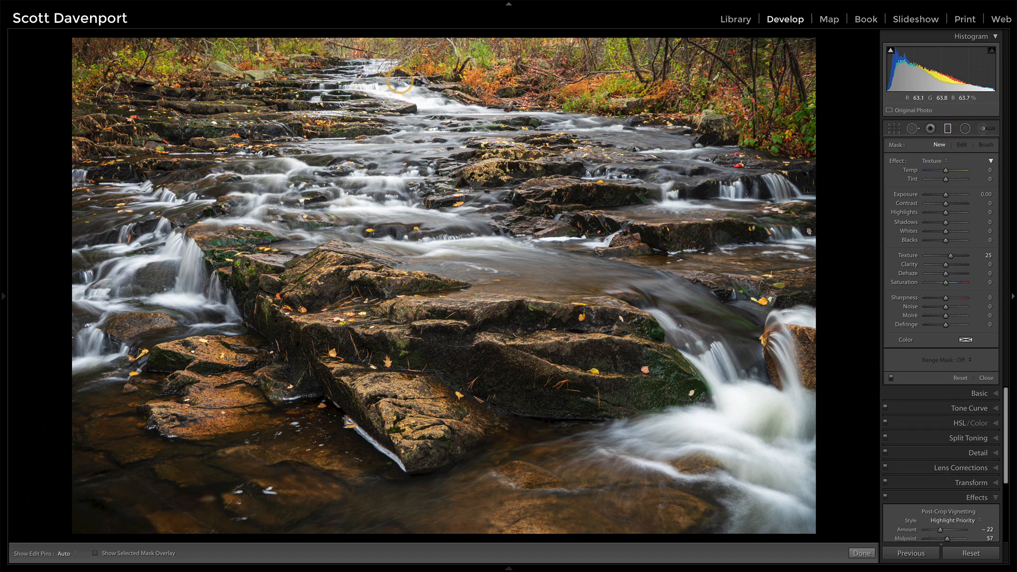
click(965, 129)
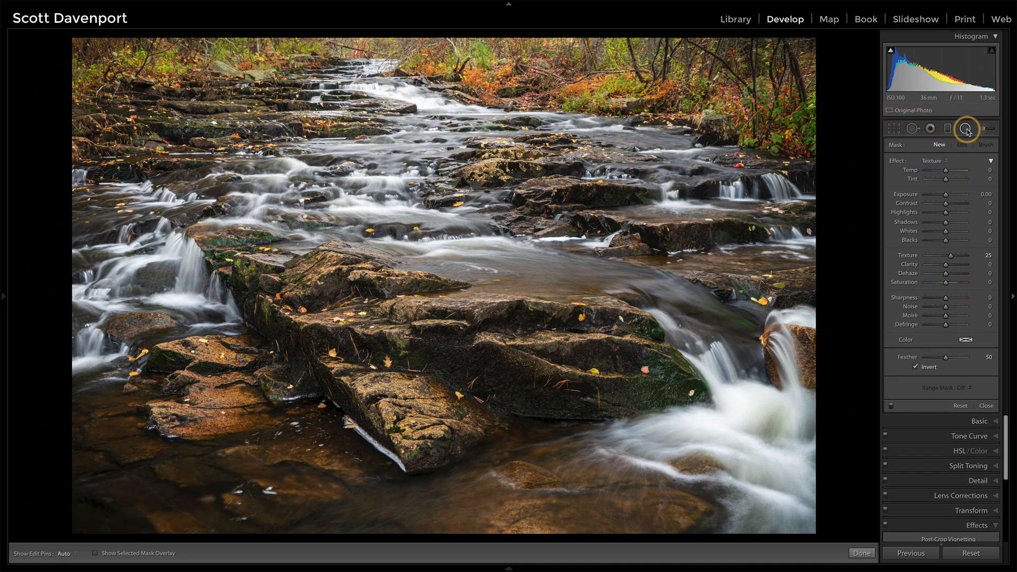
click(966, 130)
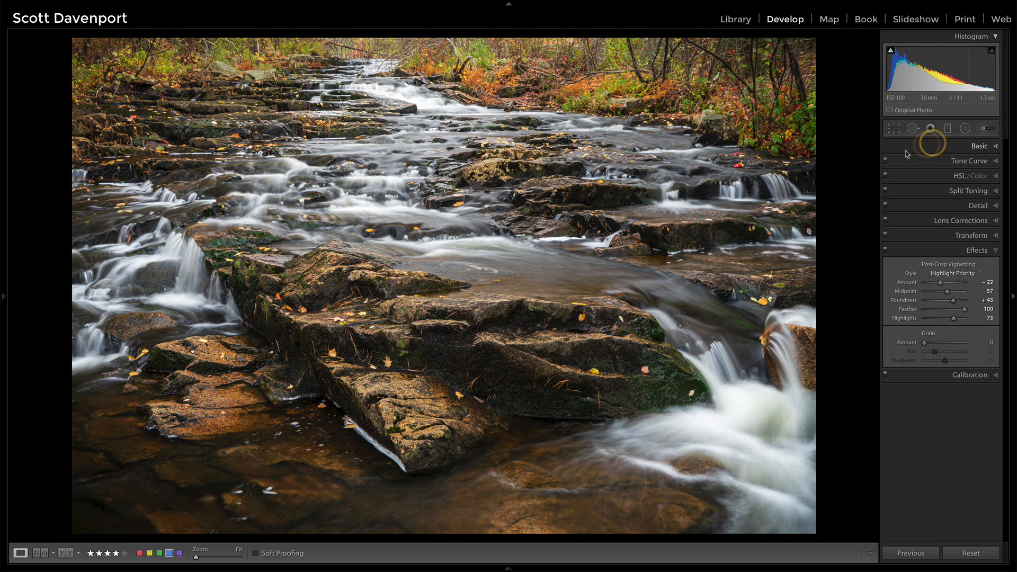
Draw a wide radial filter with Texture 25, center it over the middle rapids, and slightly flatten and rotate its ellipse
click(966, 129)
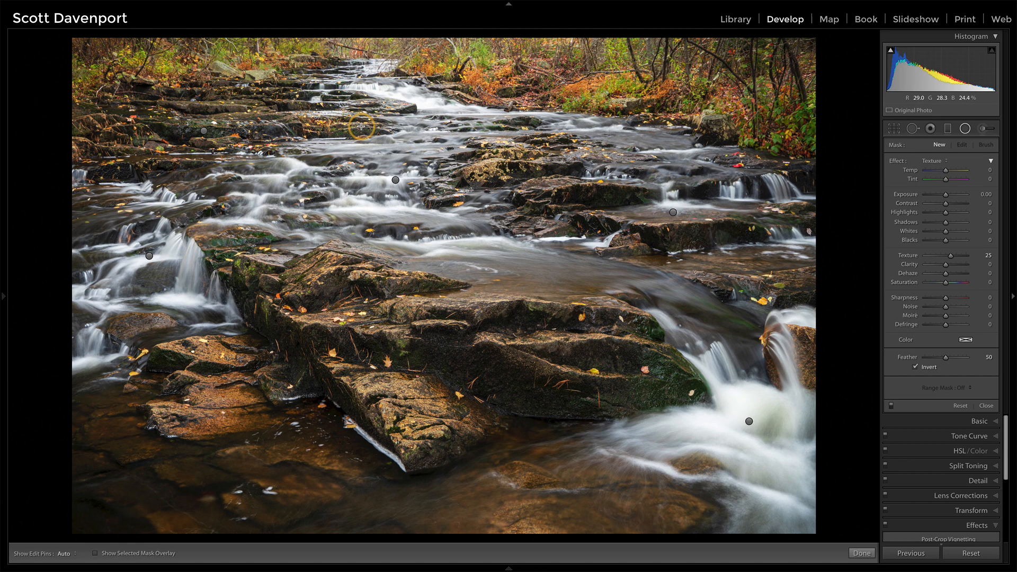
drag(362, 129, 807, 240)
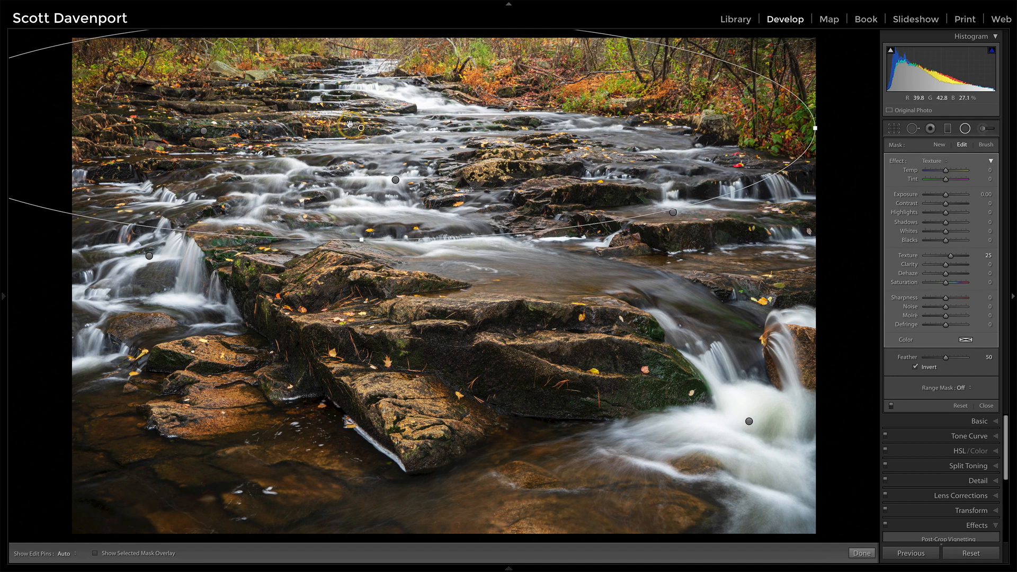
drag(362, 127, 433, 189)
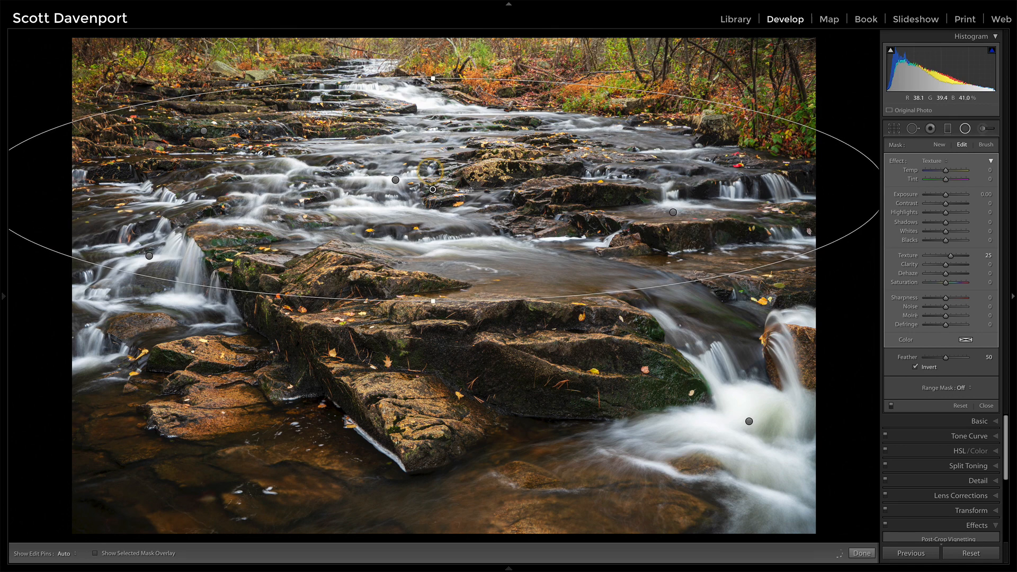
drag(486, 75, 438, 85)
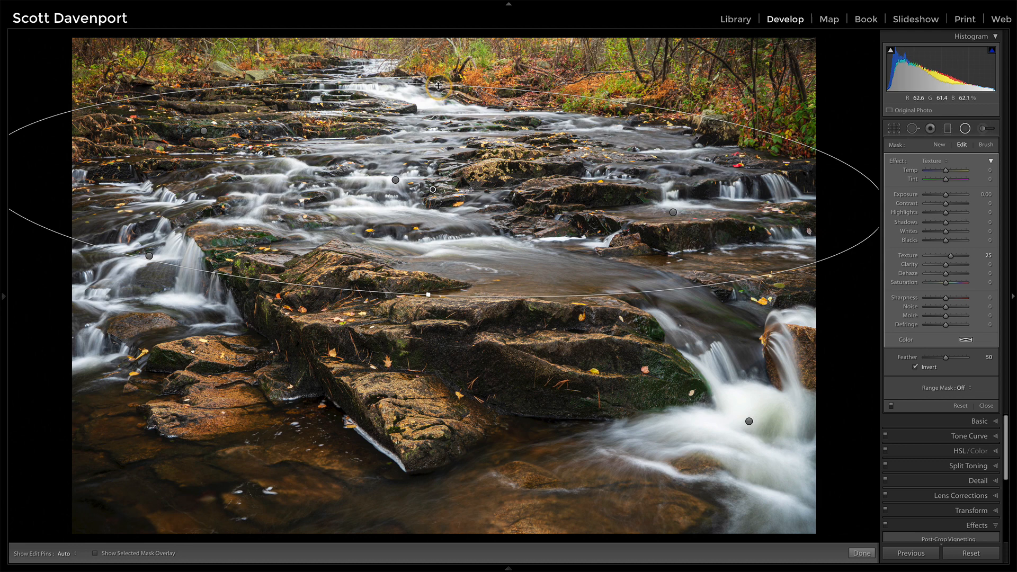
drag(437, 85, 438, 88)
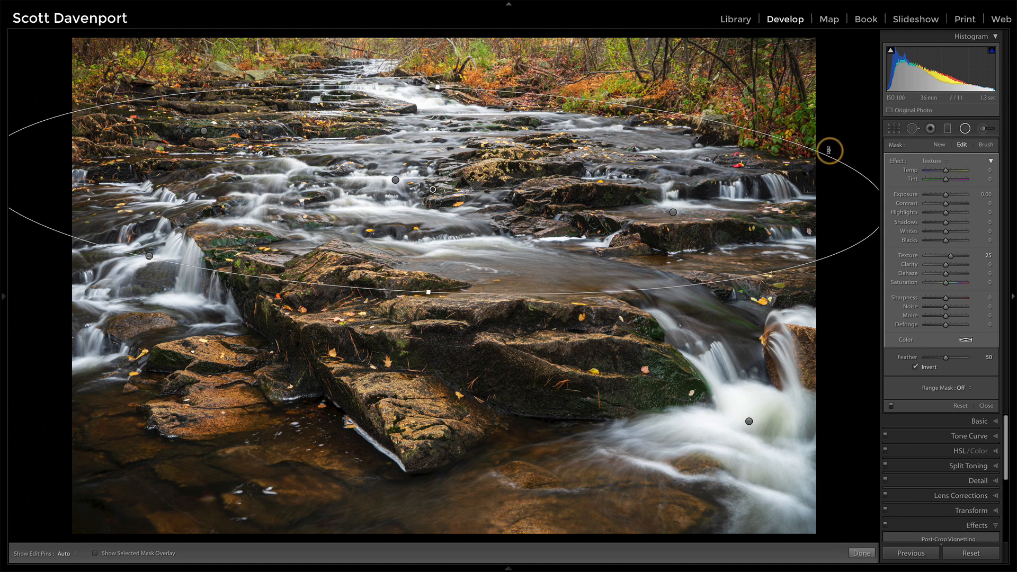
drag(829, 151, 832, 157)
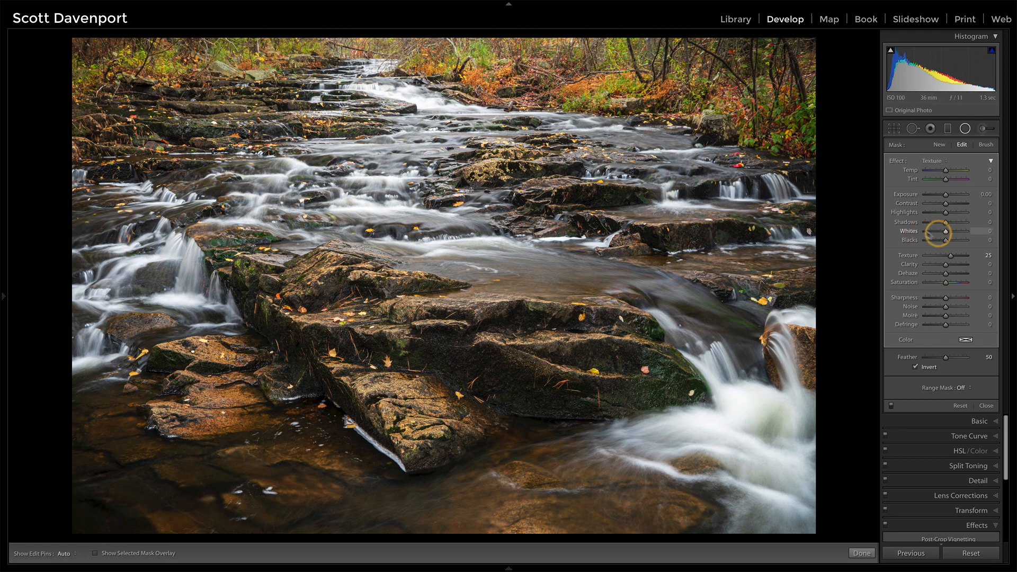
Change the wide radial filter's effect to Saturation and set its Saturation to 96
click(930, 162)
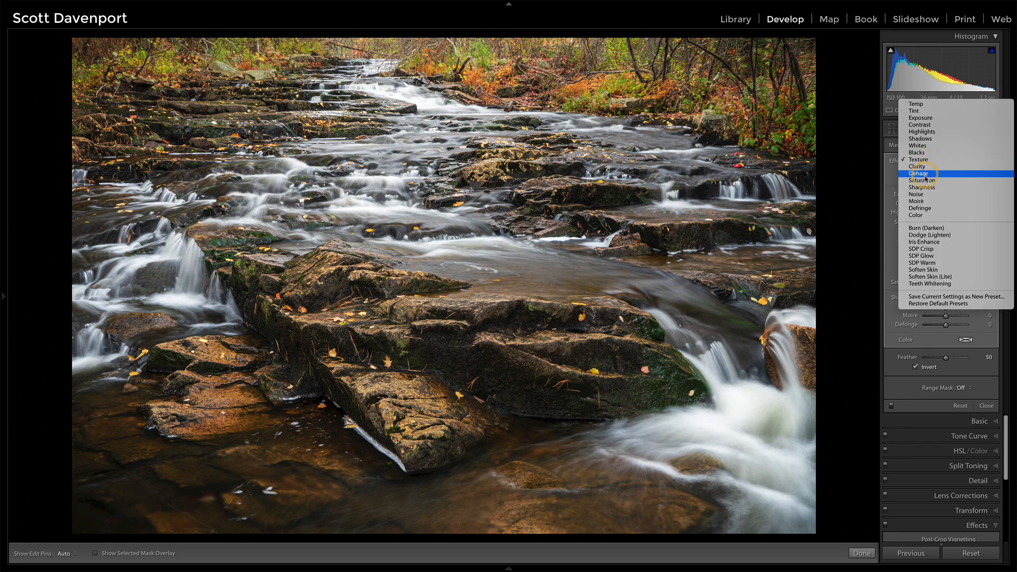
click(926, 181)
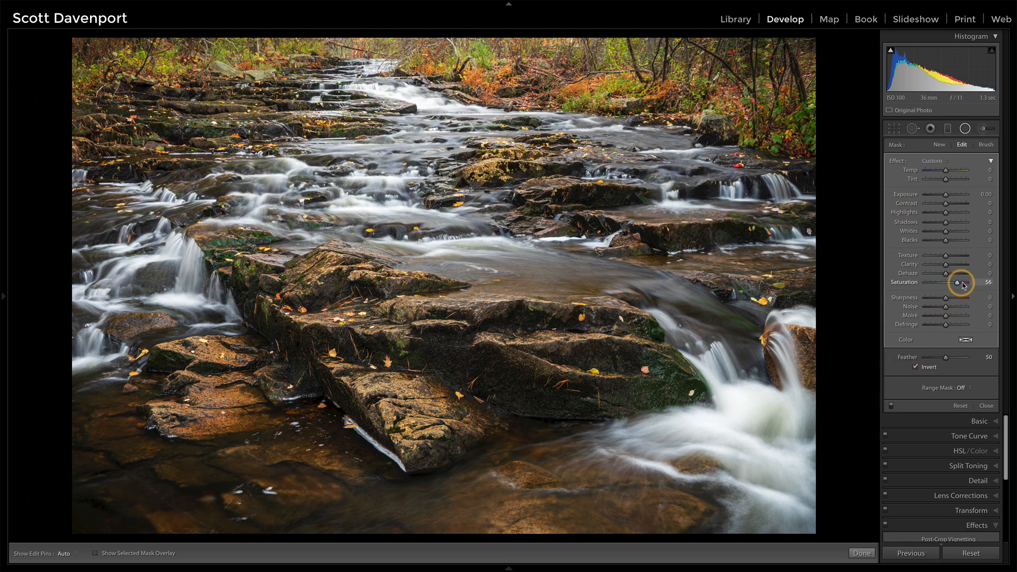
drag(964, 285, 966, 284)
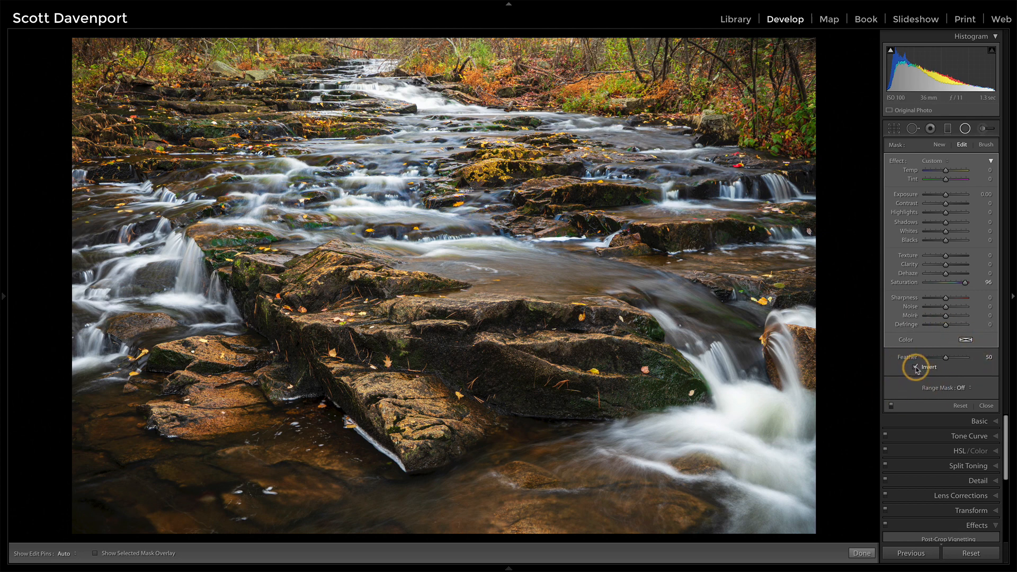
Display the selected mask overlay and turn off Invert so the wide filter affects the area outside its ellipse
key(o)
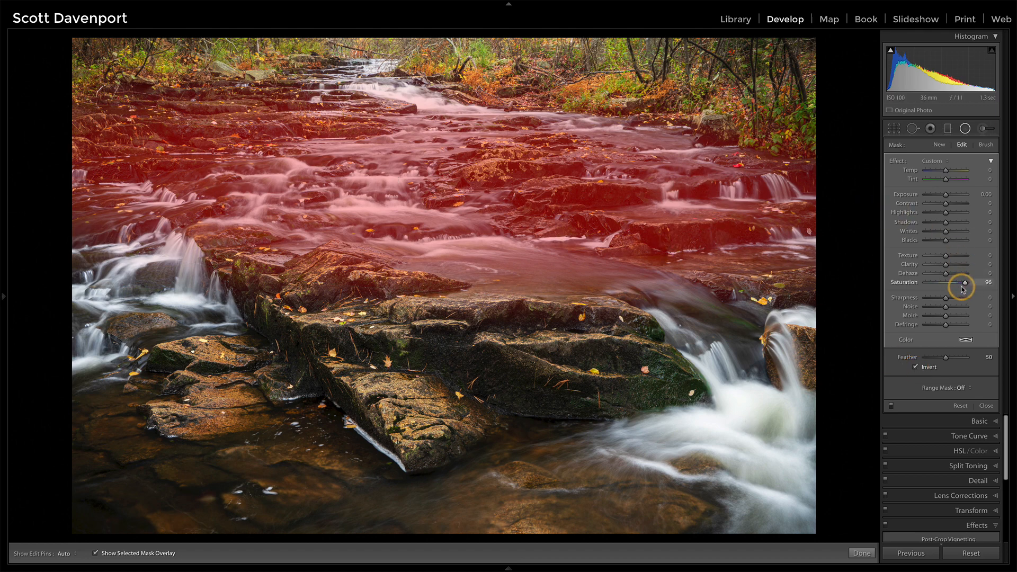
click(916, 368)
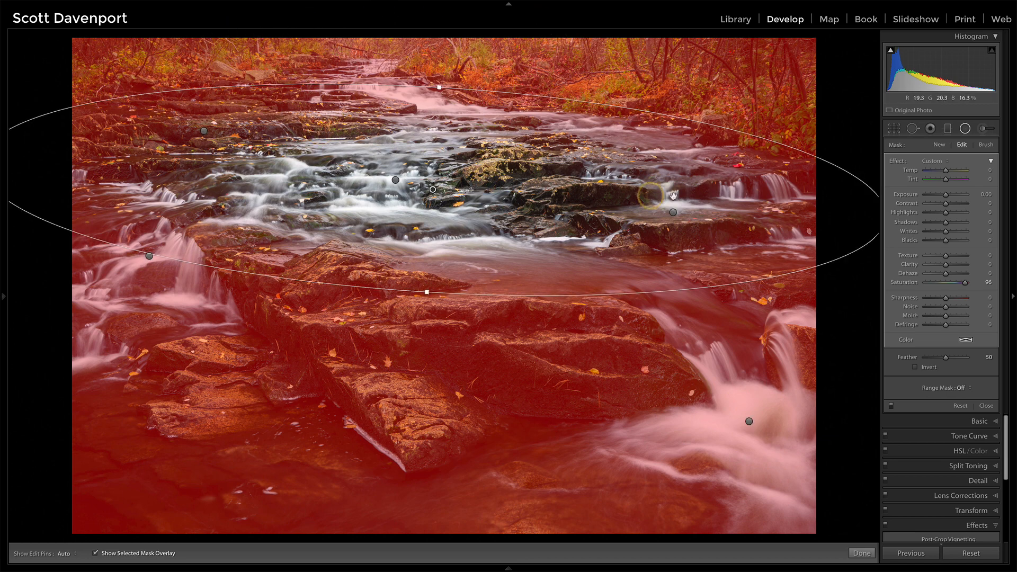
Stretch the wide filter's ellipse well beyond the photo's sides, center it over the middle rapids, and set its Feather to 12
drag(433, 190, 356, 187)
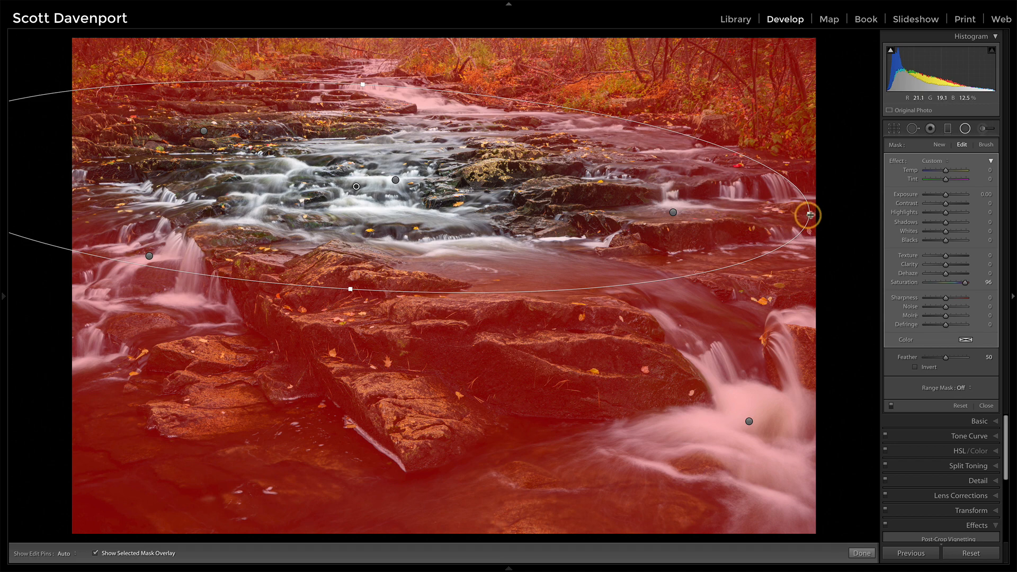
drag(810, 215, 879, 216)
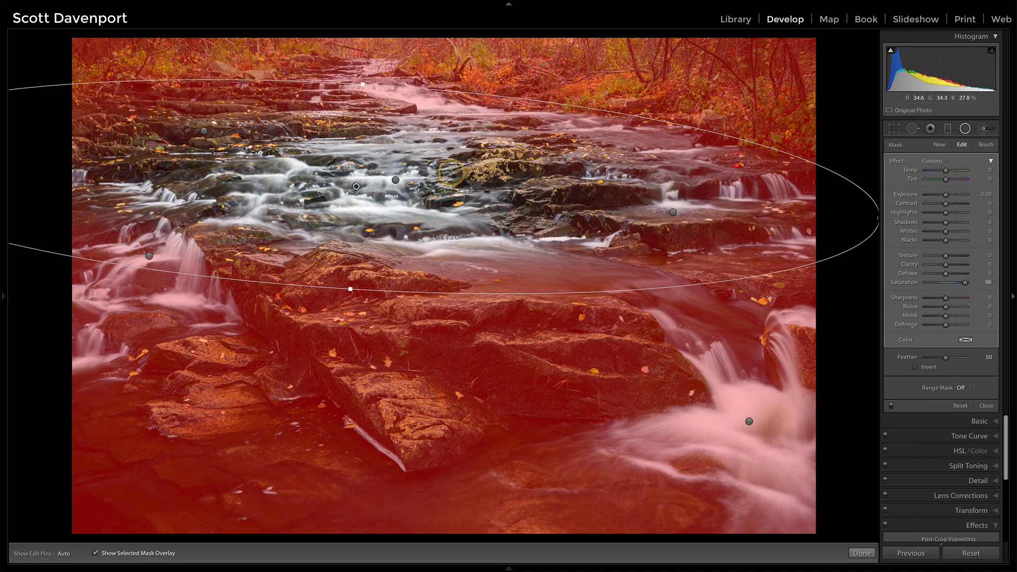
drag(358, 184, 170, 177)
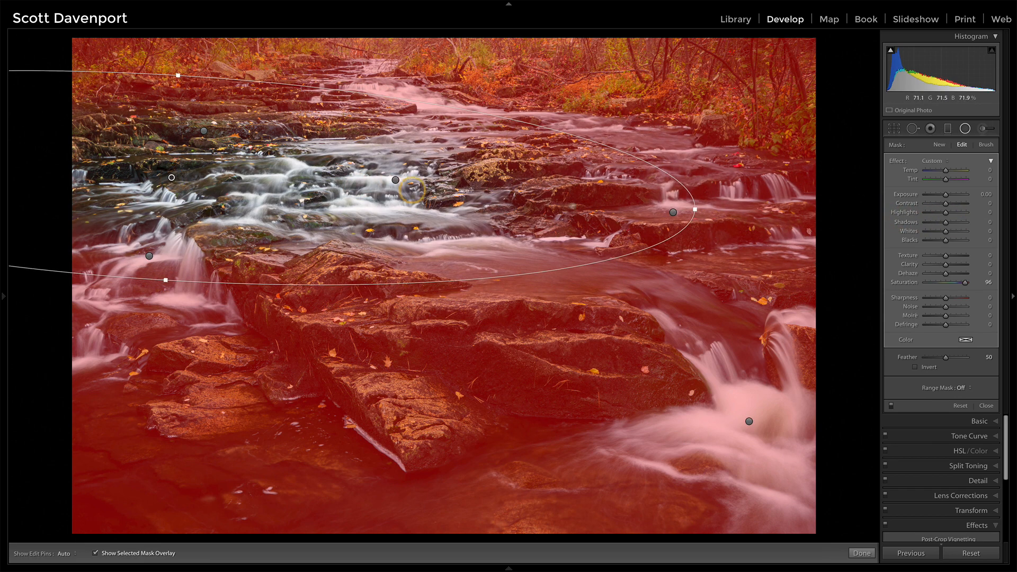
drag(695, 208, 879, 217)
drag(170, 177, 499, 195)
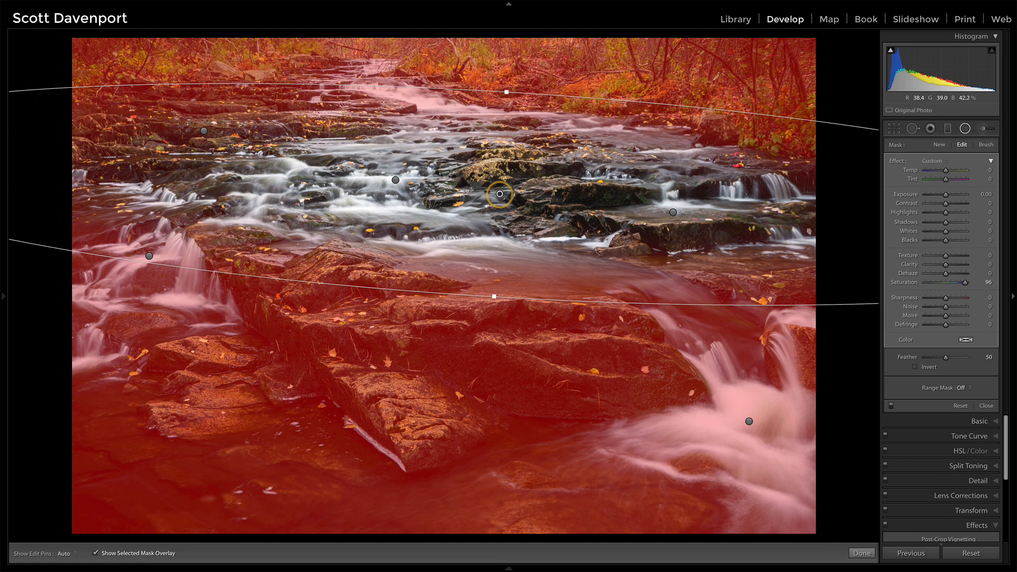
click(946, 358)
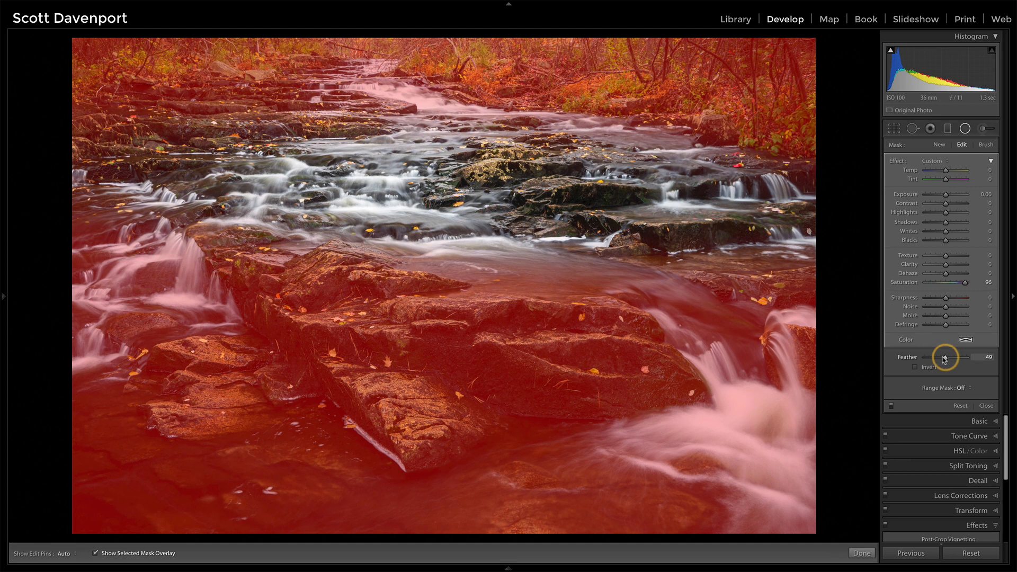
drag(937, 359, 932, 360)
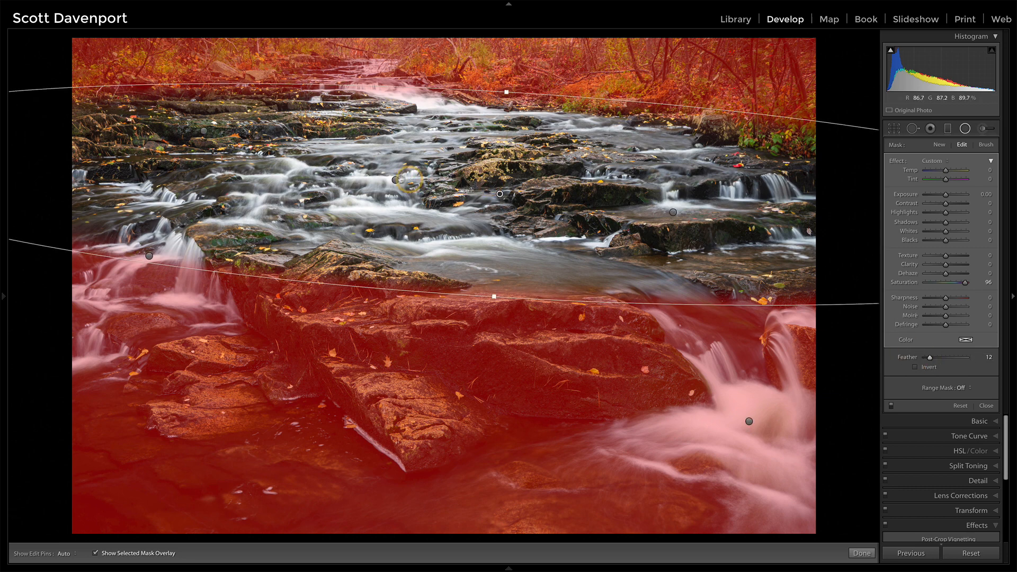
Check the mask of the dodge filter on the upper rapids, reselect the wide Saturation filter, and shift it slightly downward
click(395, 181)
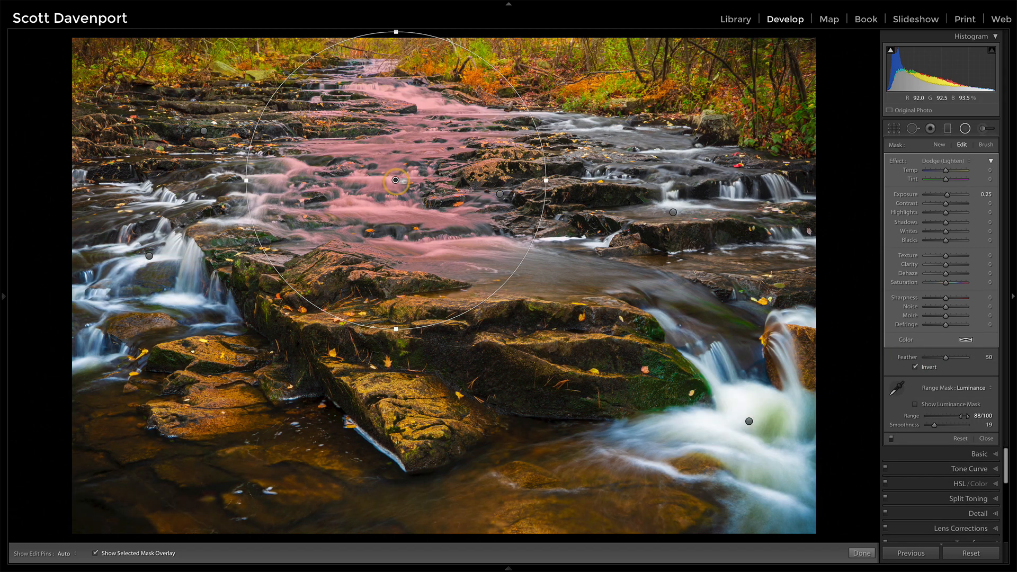
click(500, 194)
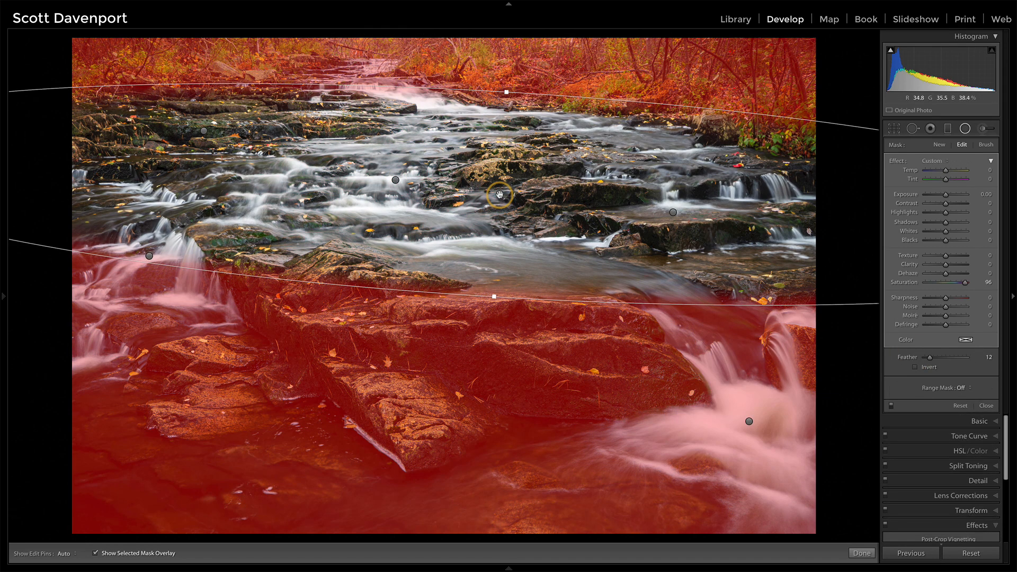
drag(500, 194, 497, 200)
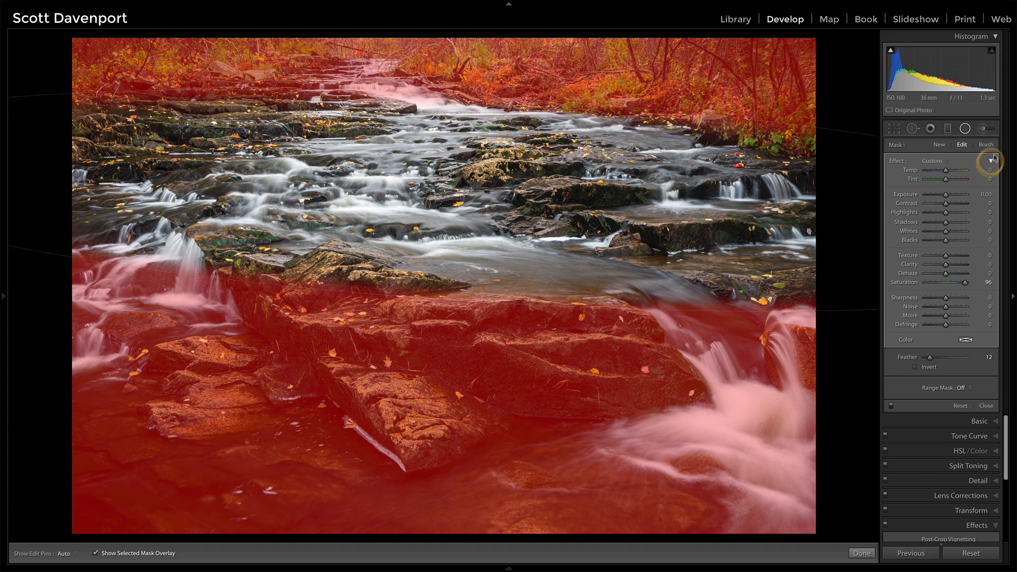
Erase the wide filter's mask from the whole foreground using a size 39 eraser brush with Feather 16, Flow 100 and Auto Mask off
click(987, 145)
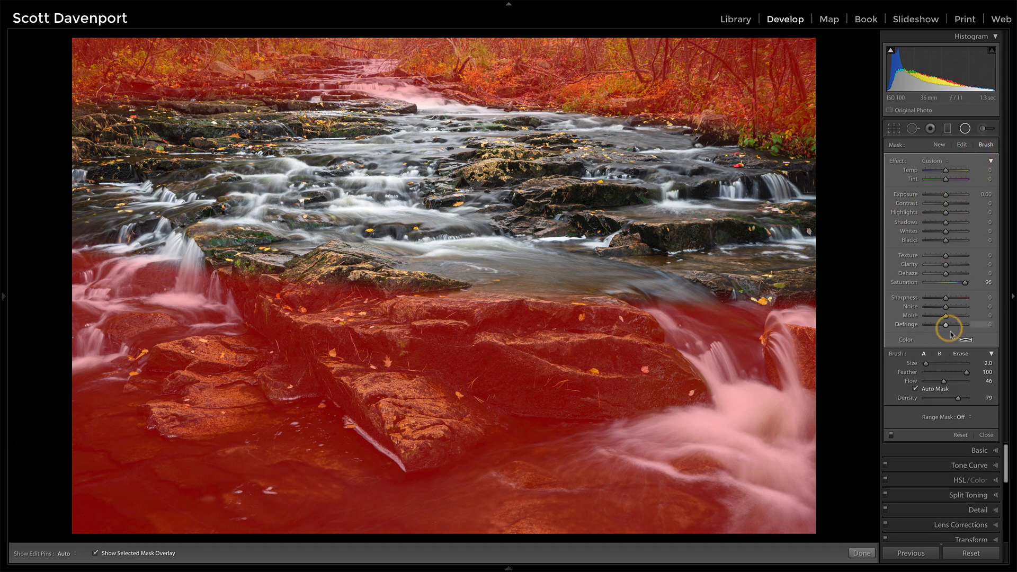
click(915, 389)
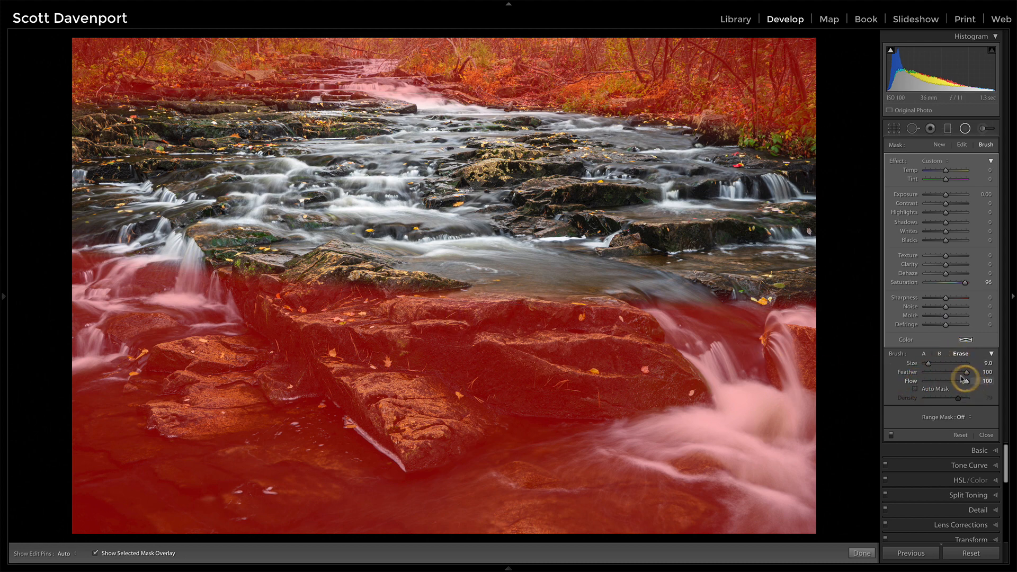
click(932, 372)
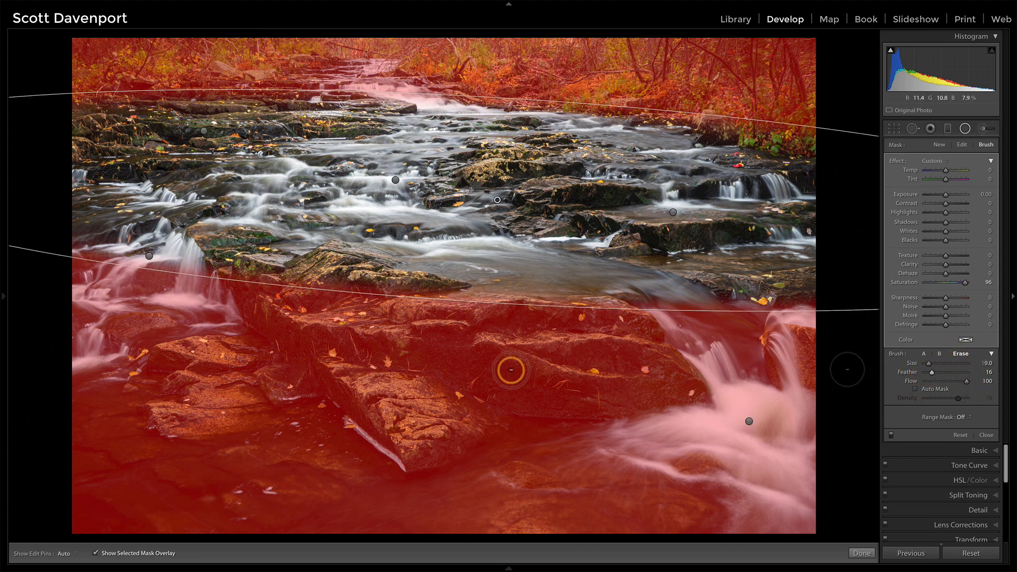
scroll(511, 369, up, 5)
scroll(512, 370, up, 3)
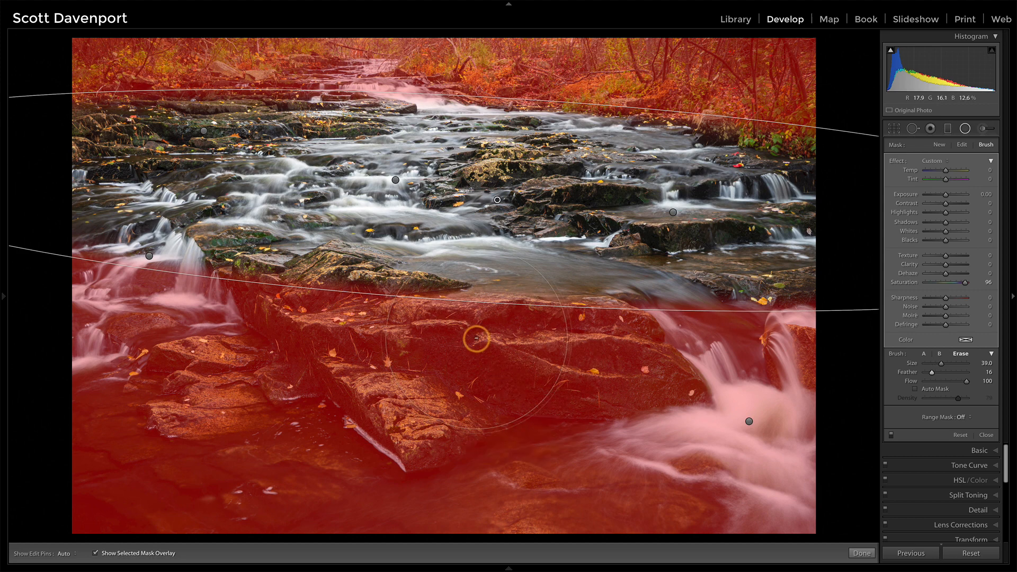
key(h)
mouse_move(454, 331)
mouse_down()
mouse_move(190, 282)
mouse_move(63, 274)
mouse_up()
mouse_move(572, 326)
mouse_down()
mouse_move(842, 408)
mouse_move(7, 404)
mouse_move(858, 460)
mouse_up()
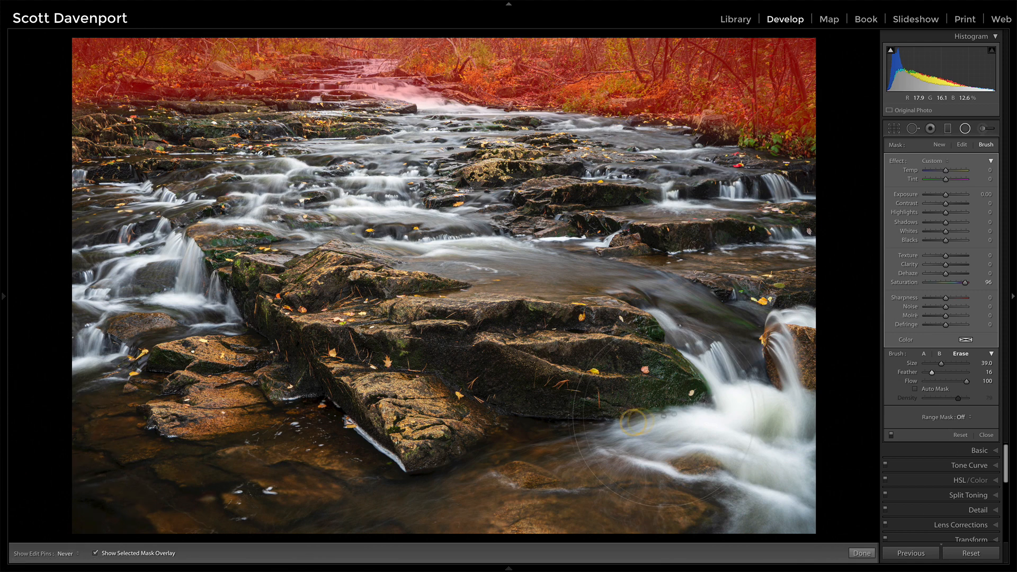
key(h)
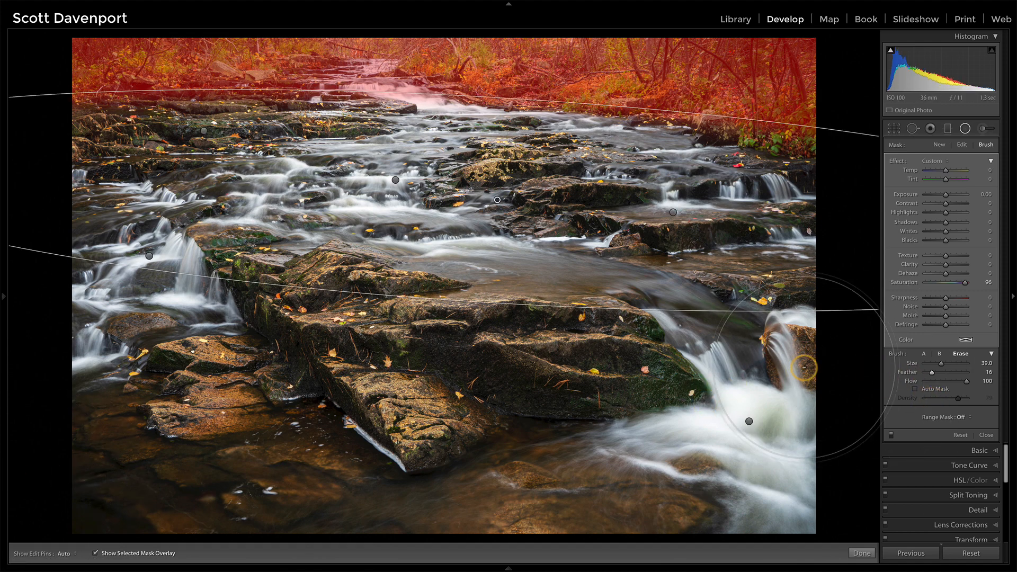
Hide the mask overlay and set the wide filter's Temp to 7 and Saturation to 32
key(o)
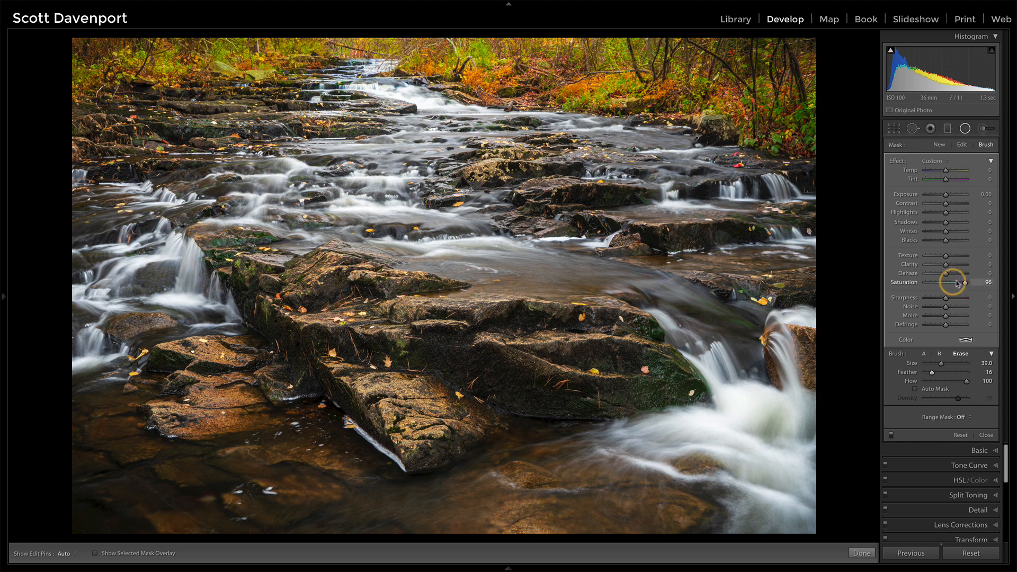
drag(957, 285, 956, 286)
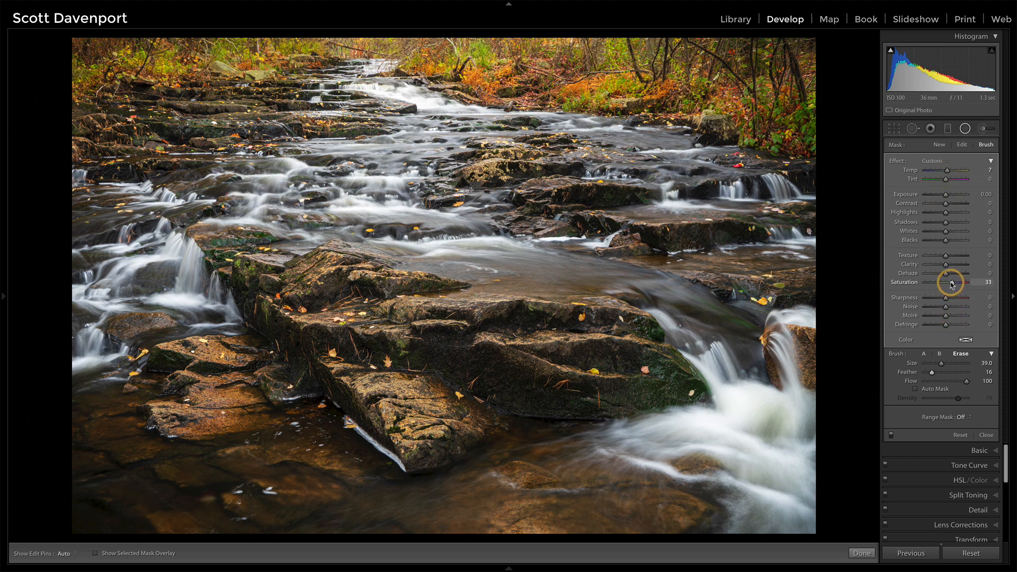
Compare the photo with the radial filters off and on, and finish radial filter editing
click(892, 435)
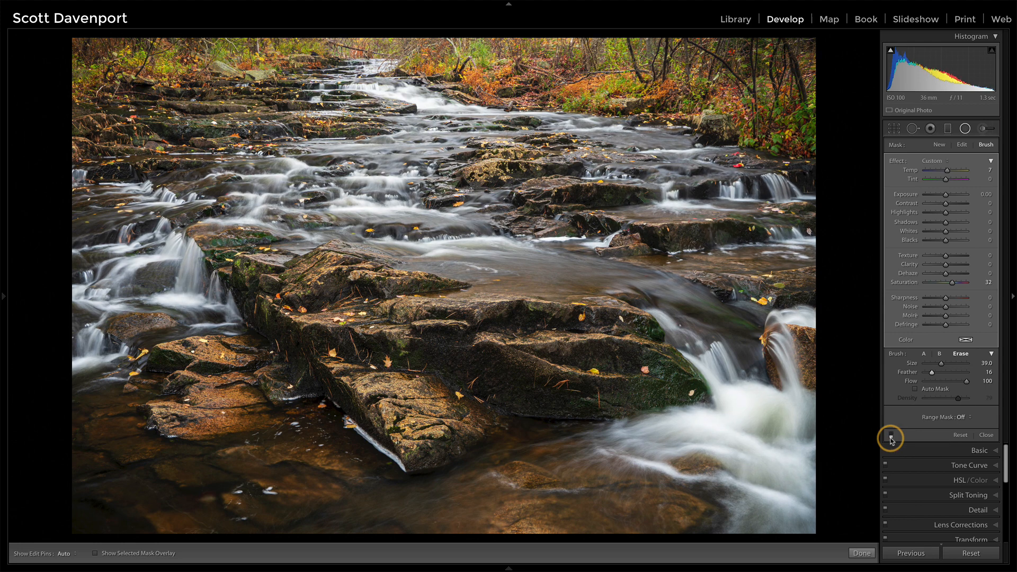
click(891, 437)
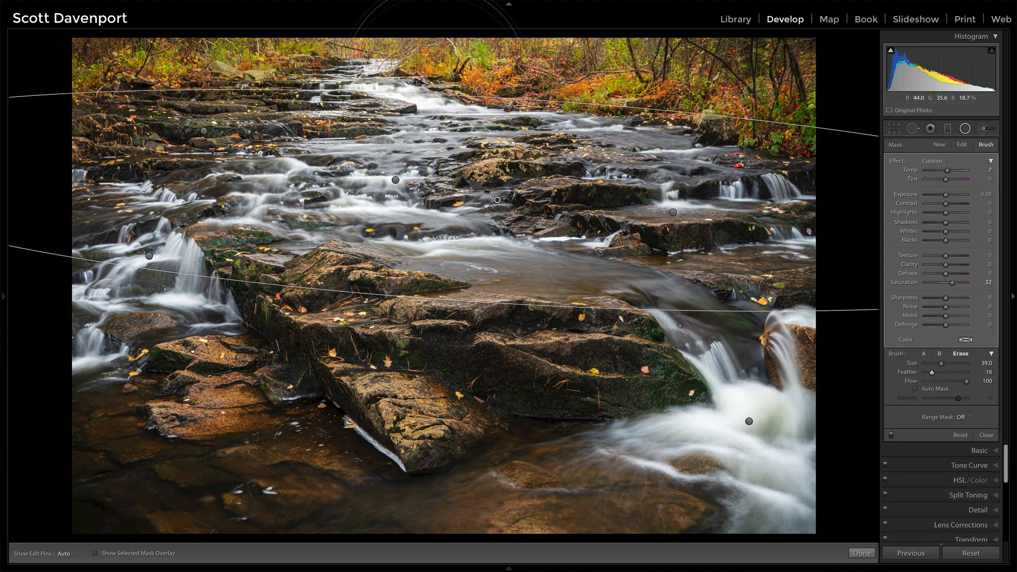
click(860, 553)
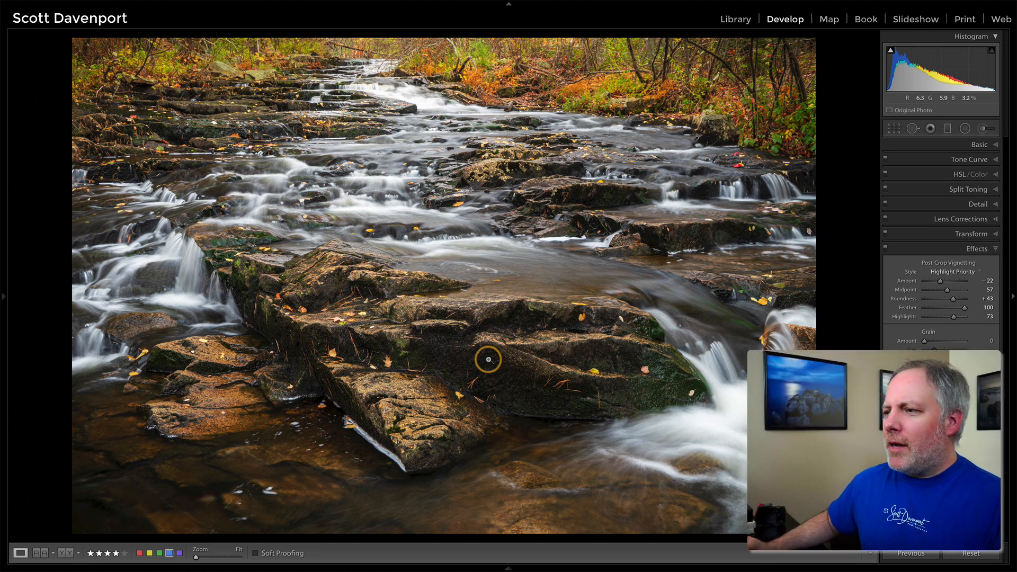
Send the photo from Lightroom to ON1 Effects 2020 for further editing
right_click(245, 171)
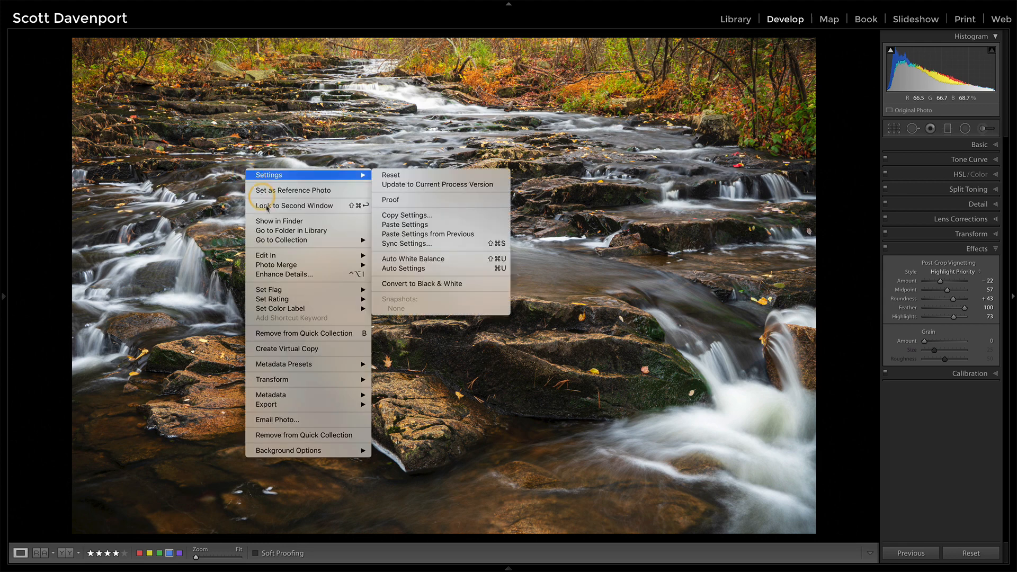
mouse_move(282, 259)
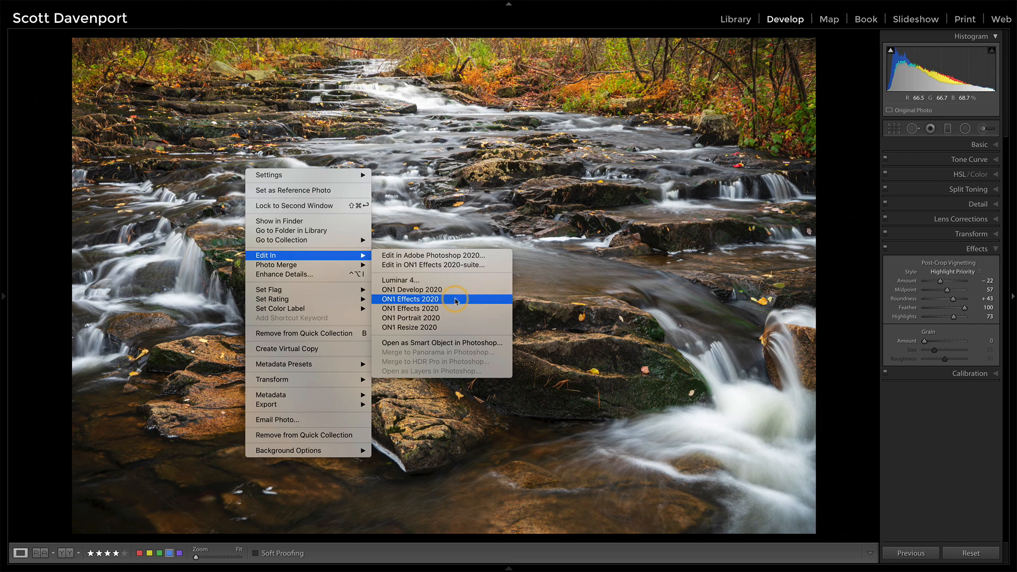
click(455, 300)
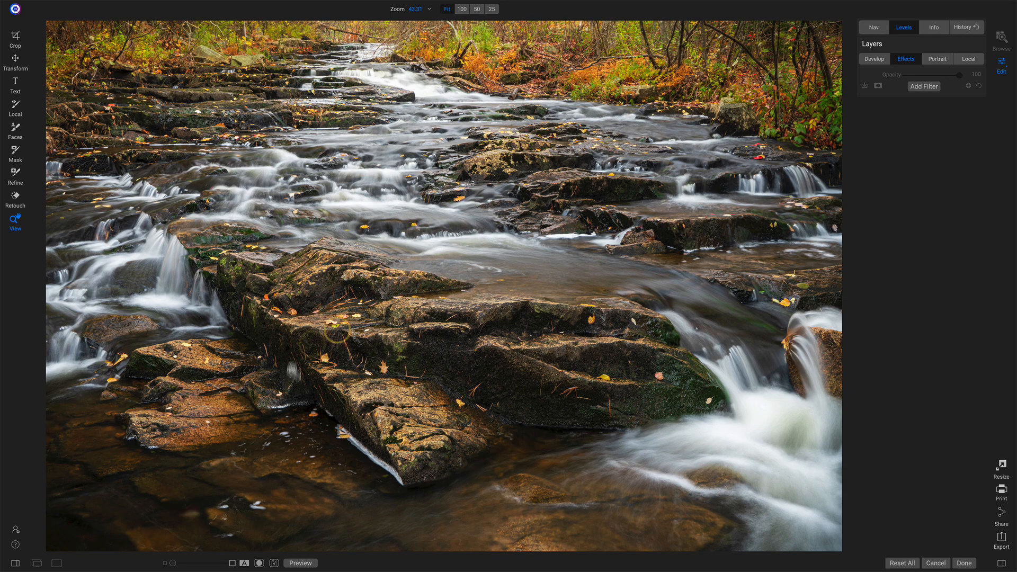
Add a Dynamic Contrast filter and toggle it off and on to compare its effect
click(926, 87)
click(791, 144)
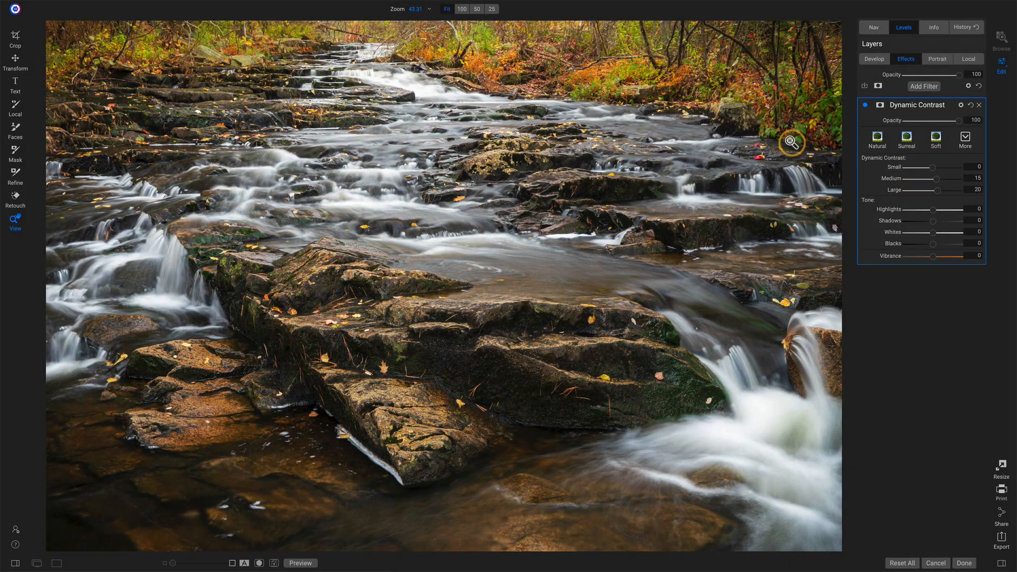
click(866, 107)
click(866, 107)
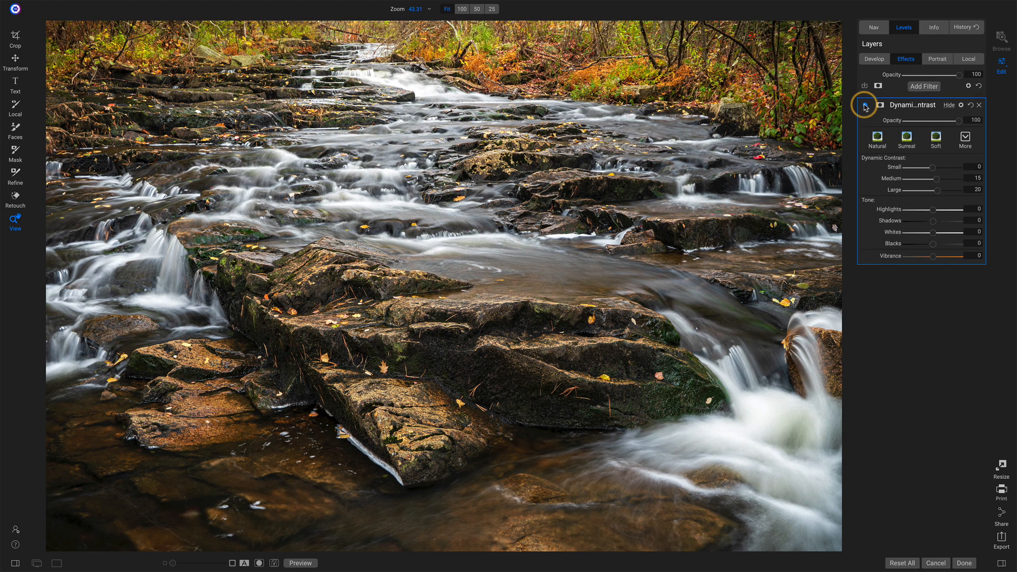
click(865, 106)
click(865, 106)
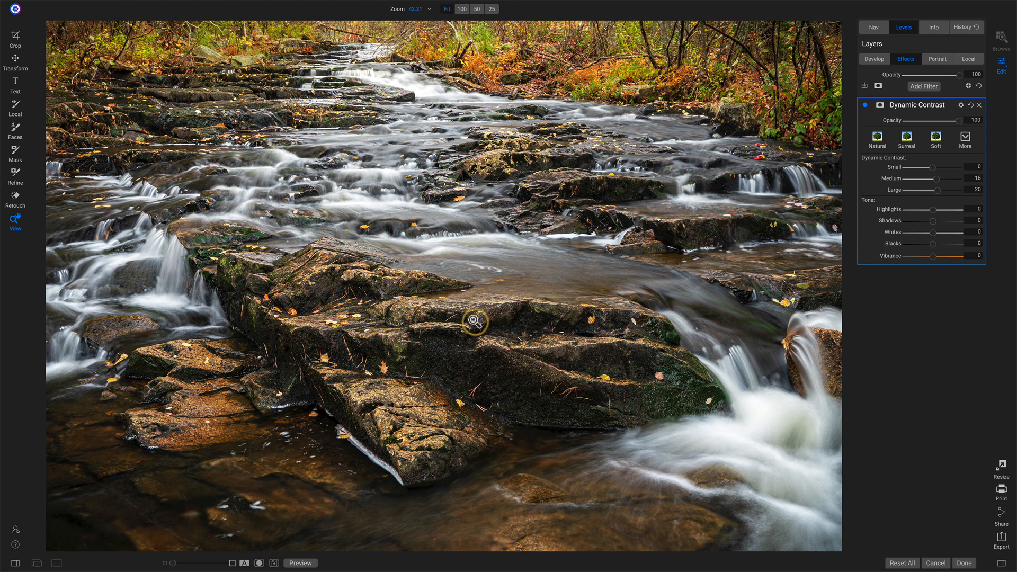
Mask the Dynamic Contrast filter with an Edges-shaped masking bug centered on the foreground rock
click(16, 152)
click(300, 8)
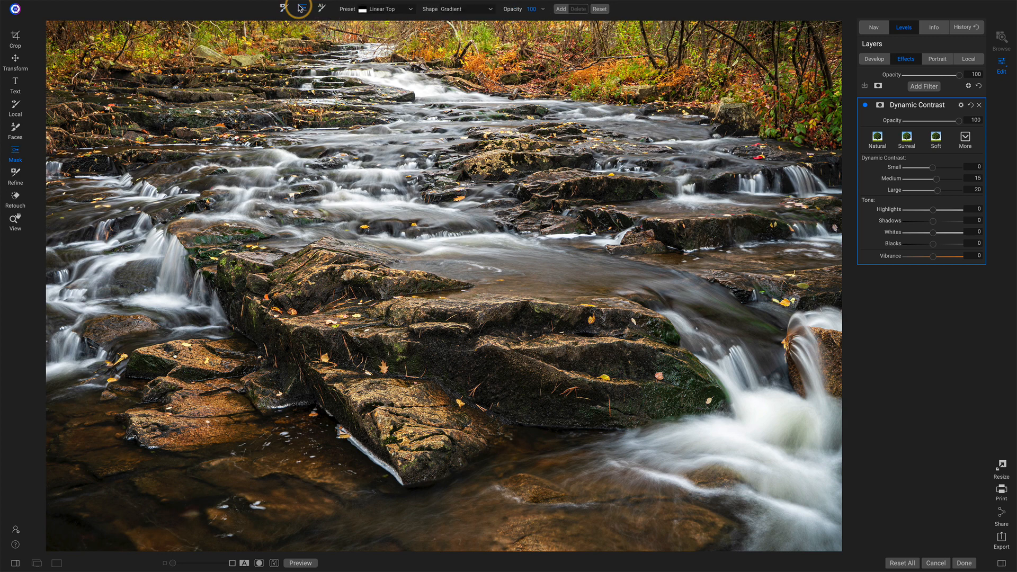
click(480, 11)
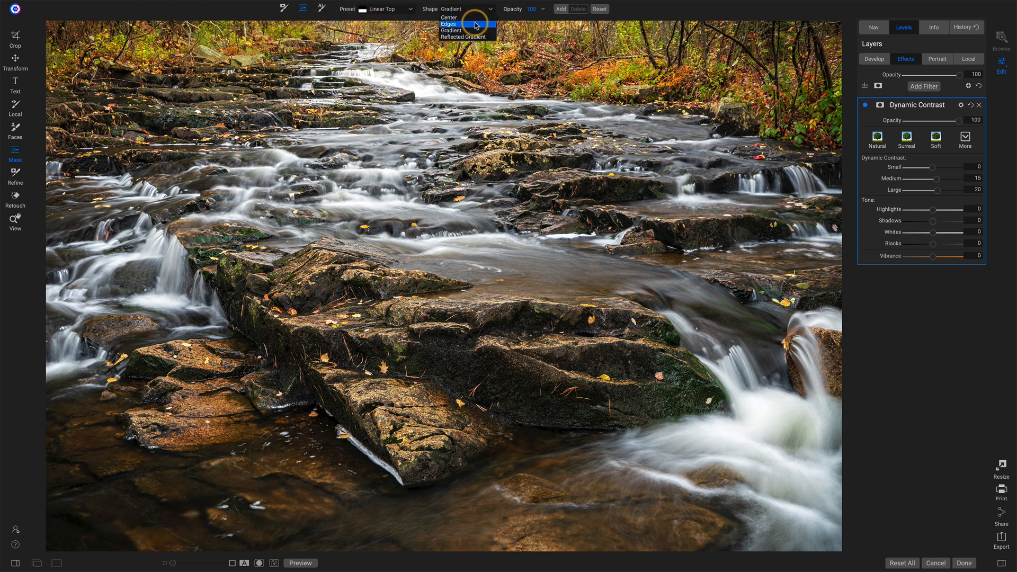
click(451, 24)
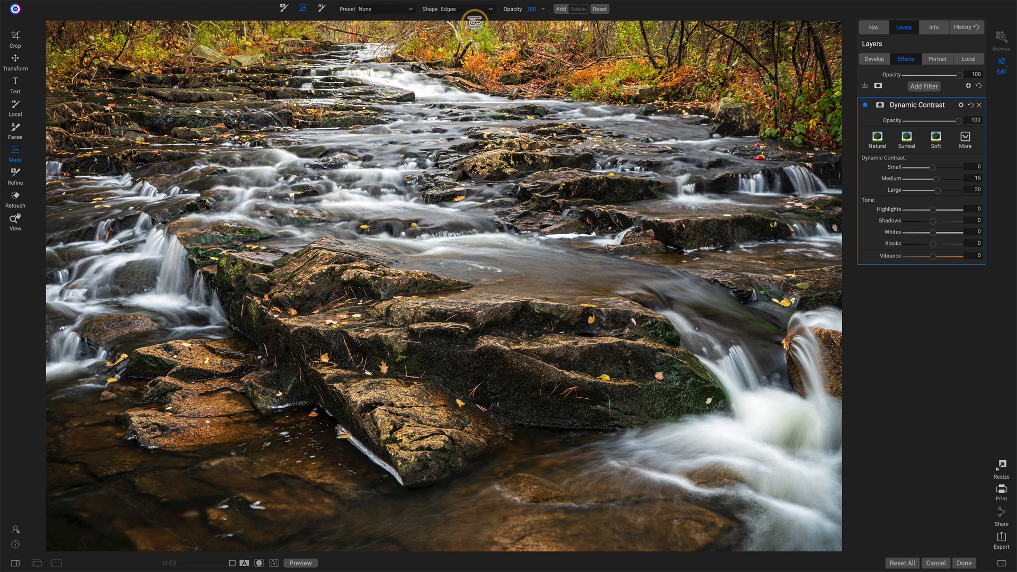
click(431, 374)
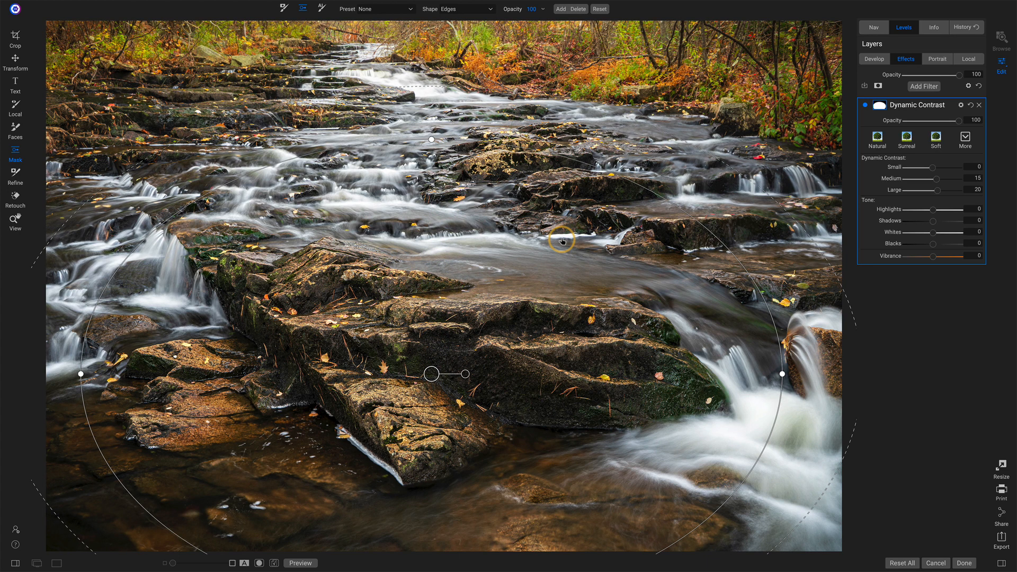
Show the Dynamic Contrast mask and switch its view mode to a red overlay
key(ctrl+m)
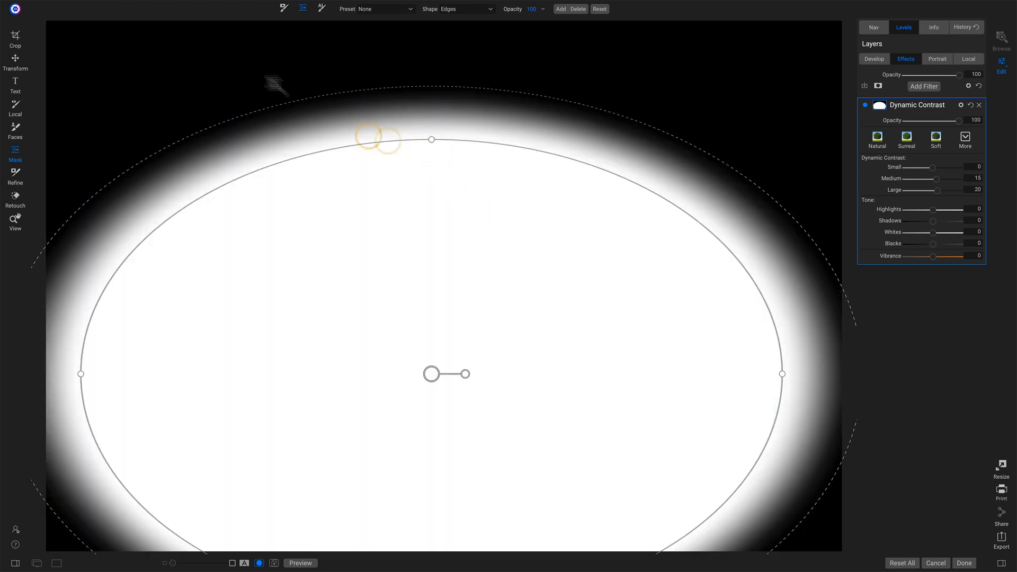
mouse_move(182, 7)
click(215, 6)
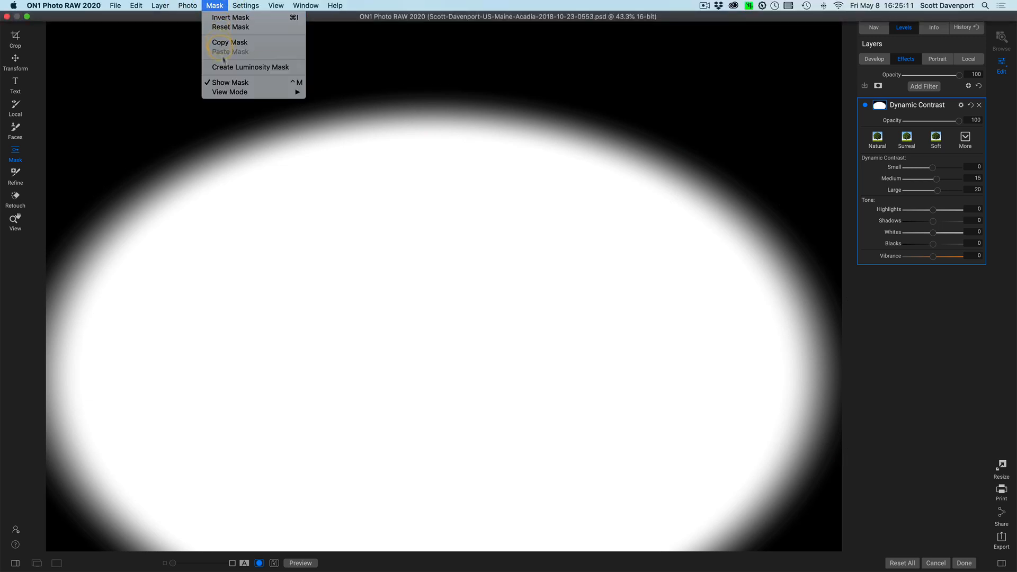
mouse_move(228, 92)
click(329, 96)
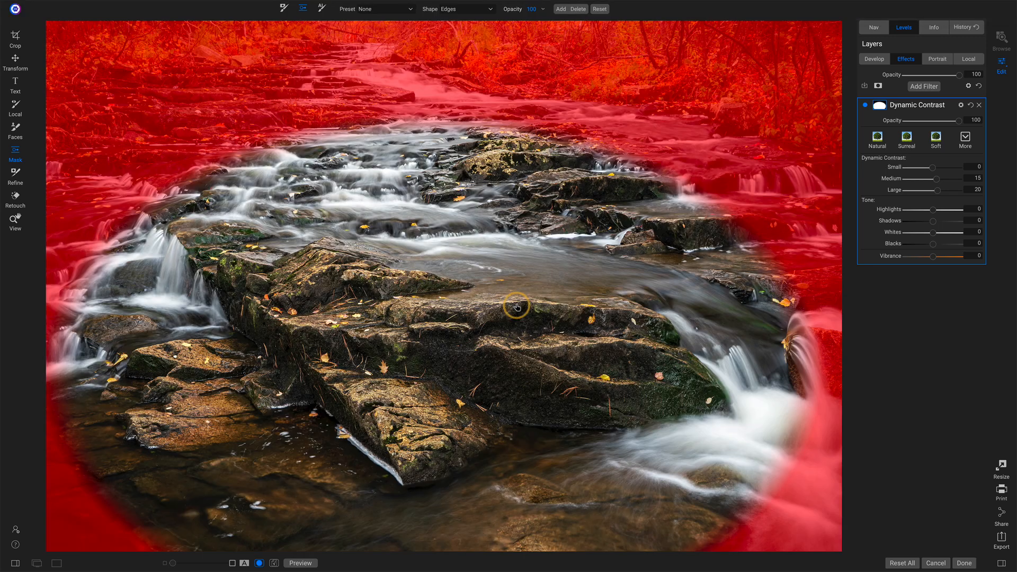
Flatten the masking bug's ellipse, shift it slightly down and to the left, and rotate it slightly clockwise to follow the foreground rock
drag(432, 140, 431, 222)
drag(431, 377, 413, 387)
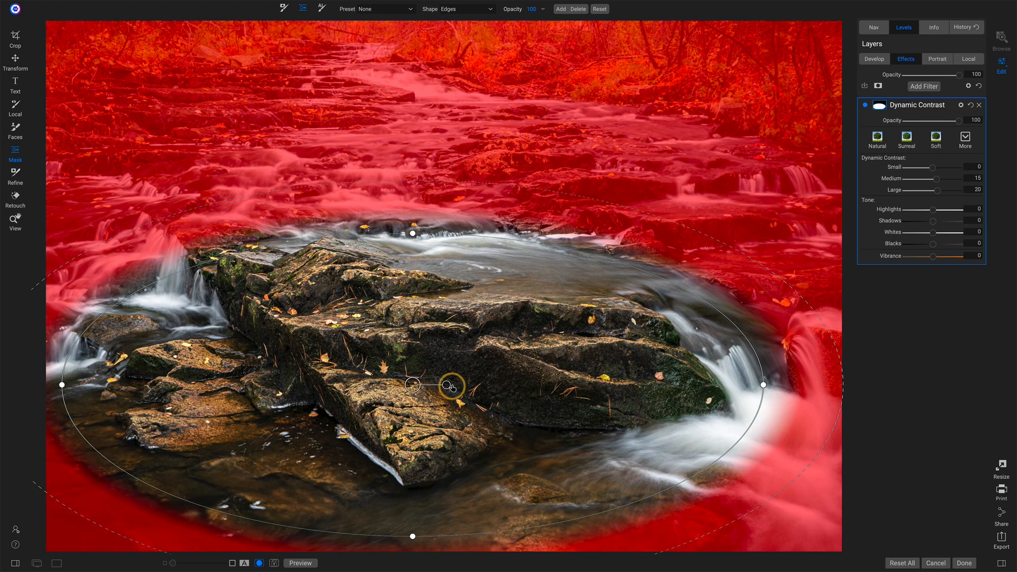
drag(448, 387, 612, 412)
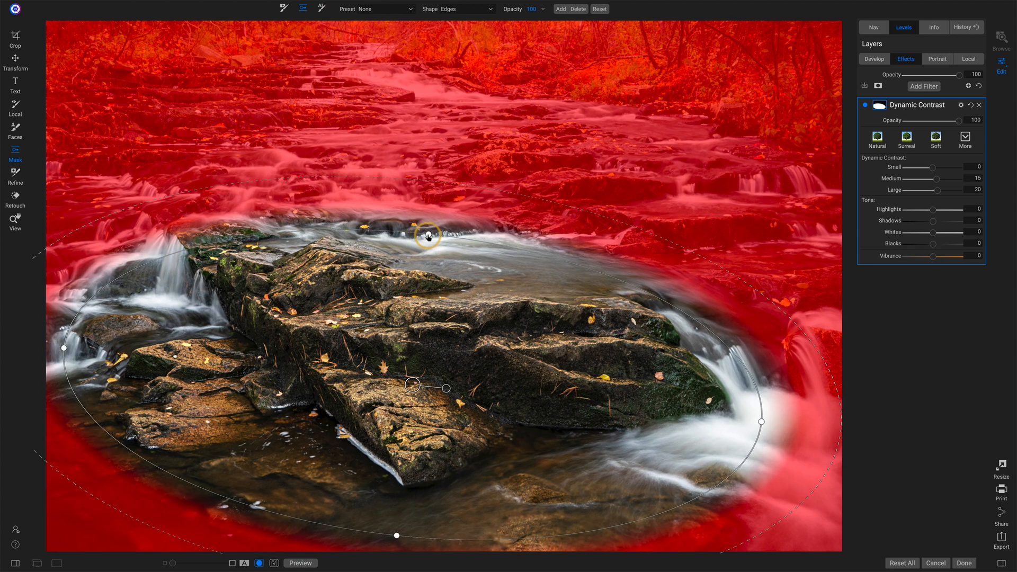
Flatten the Dynamic Contrast masking bug's ellipse slightly more and widen its feather outward
drag(428, 234, 426, 243)
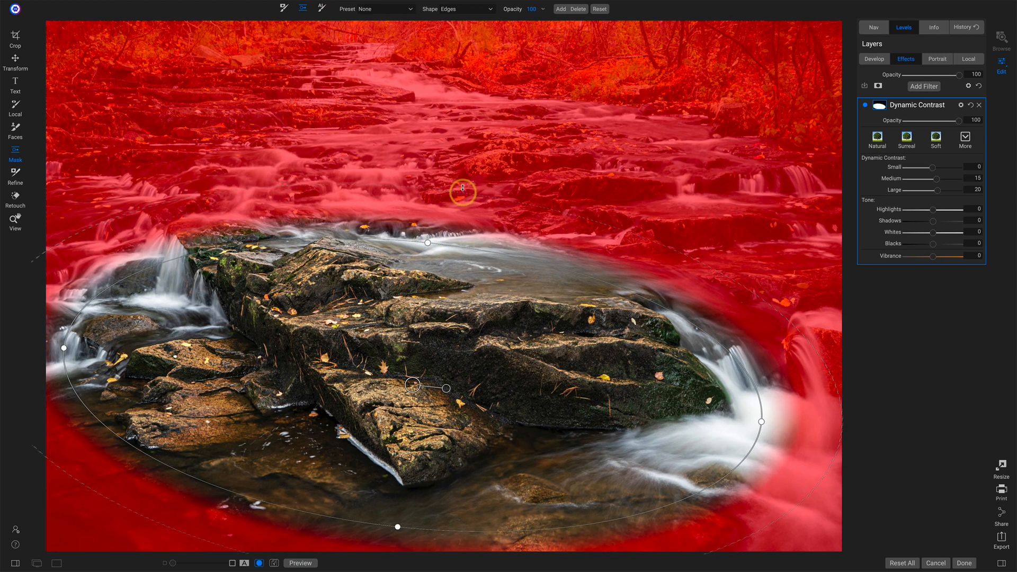
drag(463, 189, 474, 164)
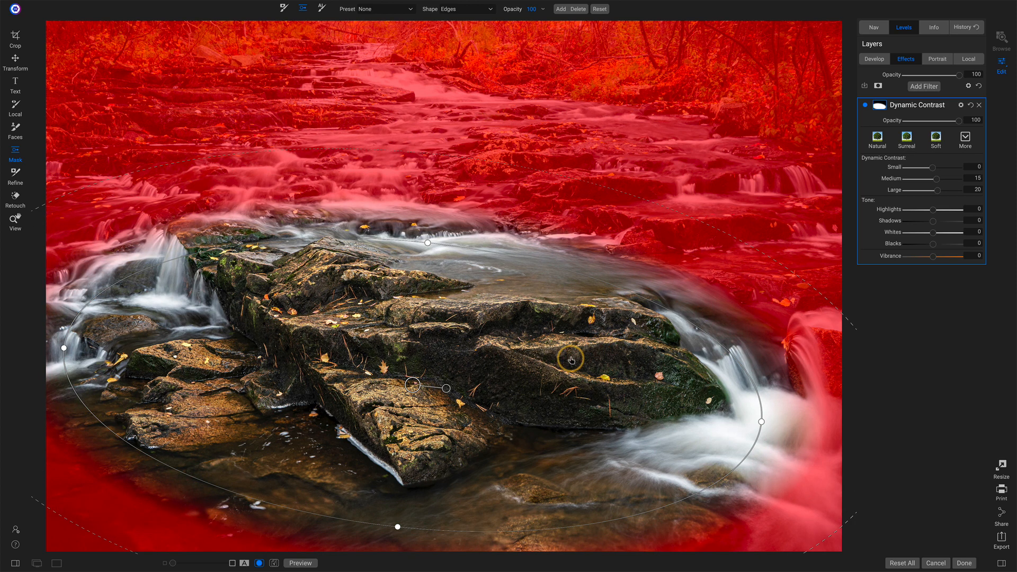
Paint in the Dynamic Contrast mask along the lower foreground and right-hand waterfall, enlarging the masking brush to size 900, and hide the red overlay
click(283, 8)
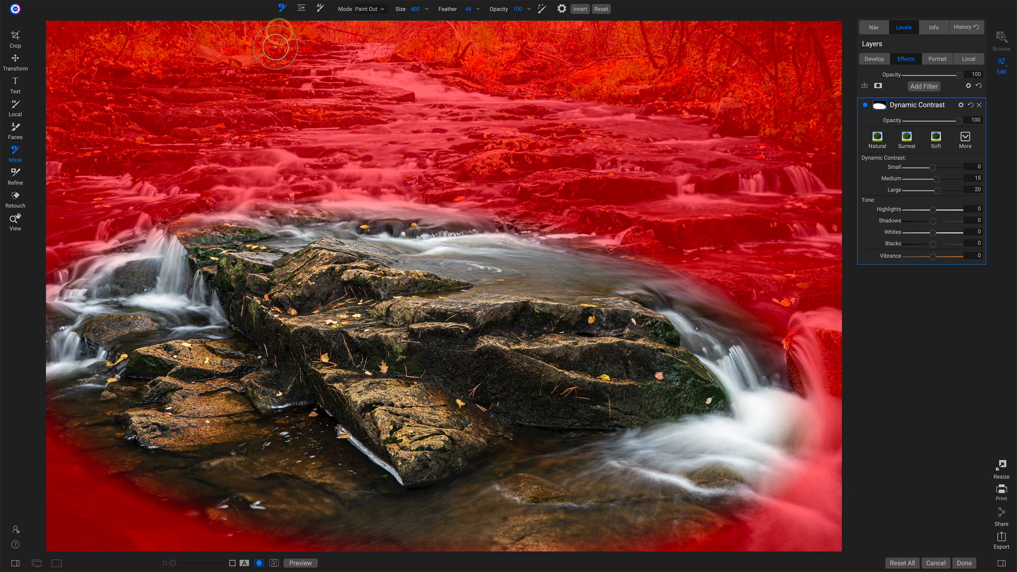
mouse_move(75, 422)
mouse_down()
mouse_move(65, 394)
mouse_move(87, 421)
mouse_move(45, 423)
mouse_move(38, 472)
mouse_move(49, 530)
mouse_move(74, 457)
mouse_move(71, 428)
mouse_up()
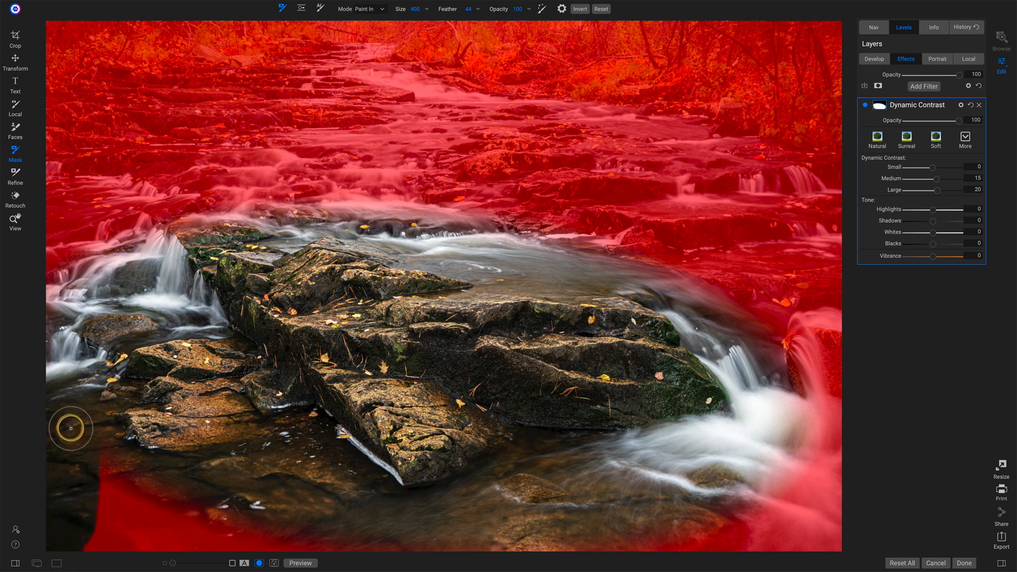
key(bracketright)
key(bracketright)
key(bracketright)
key(bracketright)
mouse_move(78, 540)
mouse_down()
mouse_move(169, 522)
mouse_move(96, 480)
mouse_move(190, 564)
mouse_move(322, 556)
mouse_move(237, 533)
mouse_move(275, 529)
mouse_move(660, 546)
mouse_move(845, 524)
mouse_move(731, 484)
mouse_move(786, 457)
mouse_move(698, 456)
mouse_move(783, 464)
mouse_move(763, 453)
mouse_move(704, 474)
mouse_move(764, 495)
mouse_move(769, 447)
mouse_move(744, 413)
mouse_move(766, 414)
mouse_move(775, 427)
mouse_move(750, 397)
mouse_move(784, 414)
mouse_up()
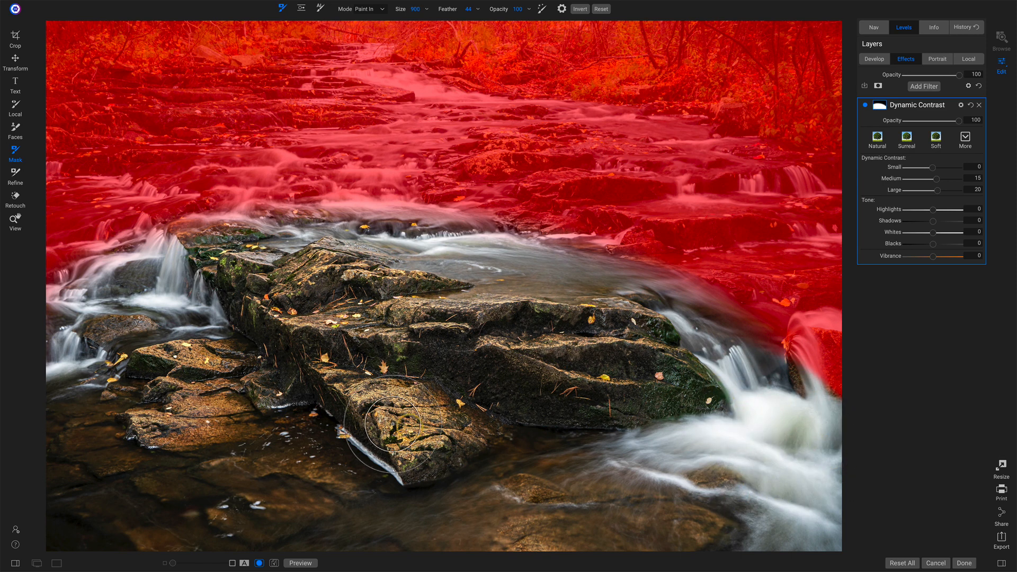
key(o)
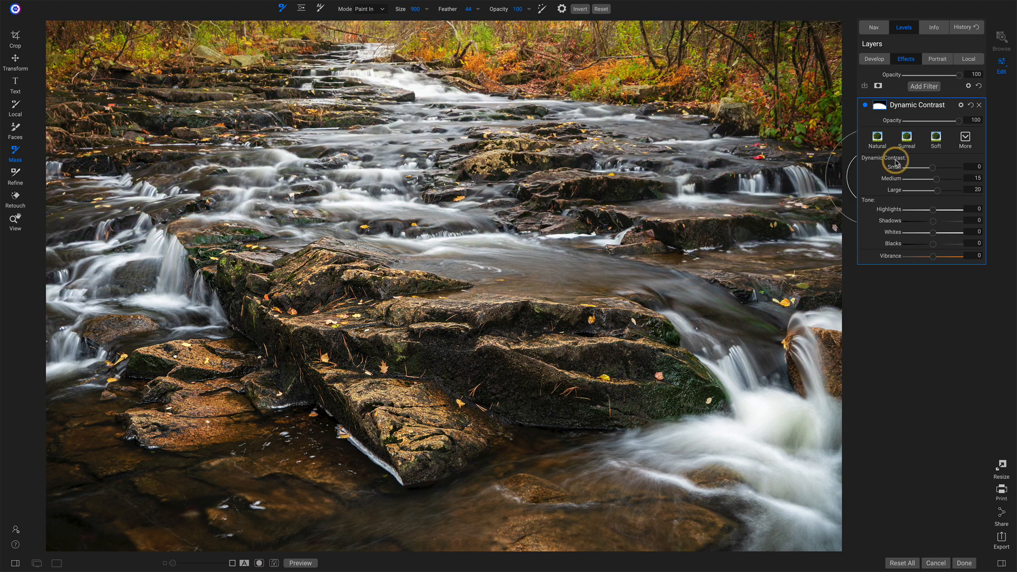
Toggle the Dynamic Contrast filter off and on to compare its masked effect on the foreground
click(866, 107)
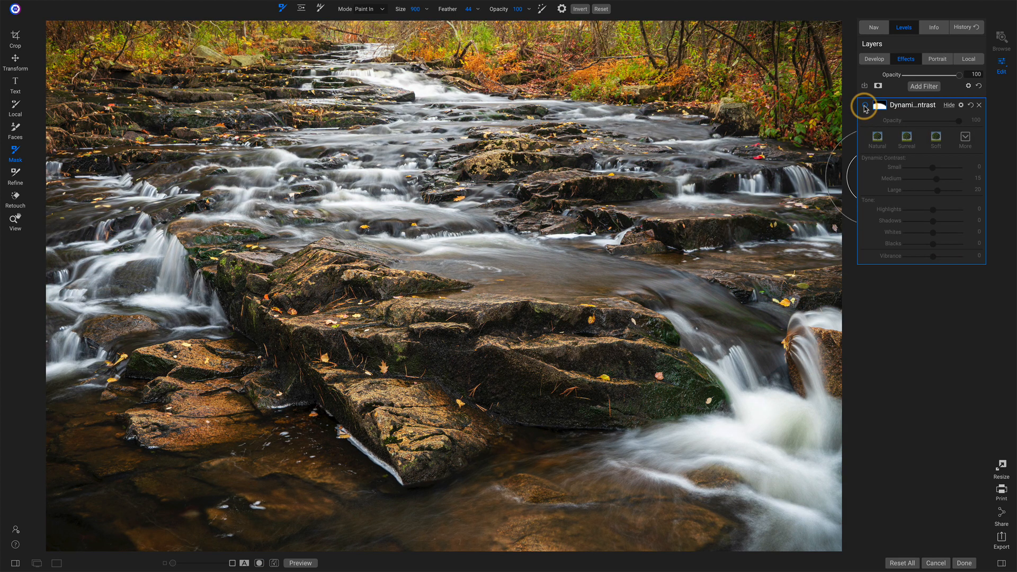
click(866, 108)
click(866, 107)
click(866, 108)
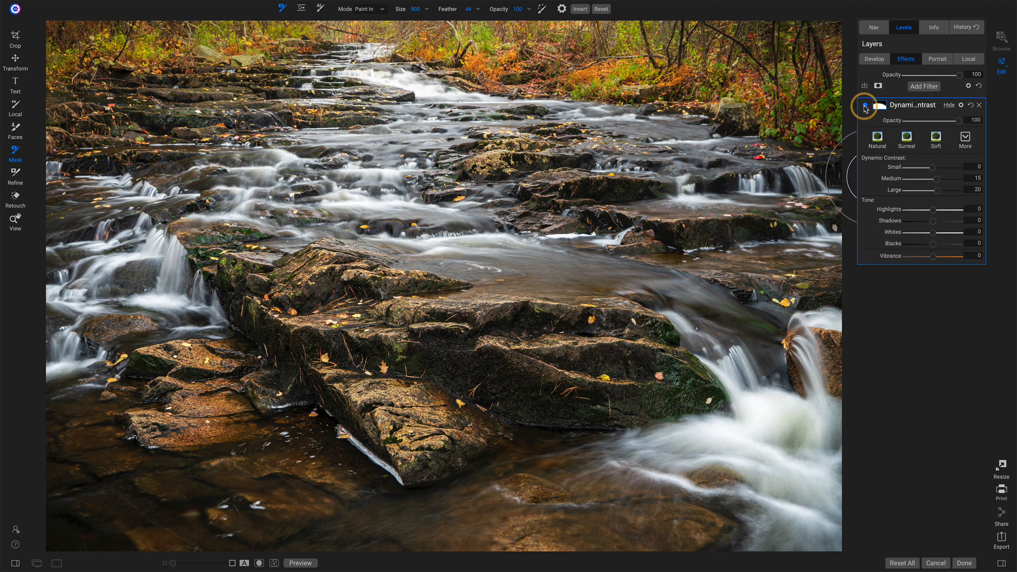
click(866, 108)
click(866, 108)
Add a Vignette filter and apply its Strong preset
click(925, 85)
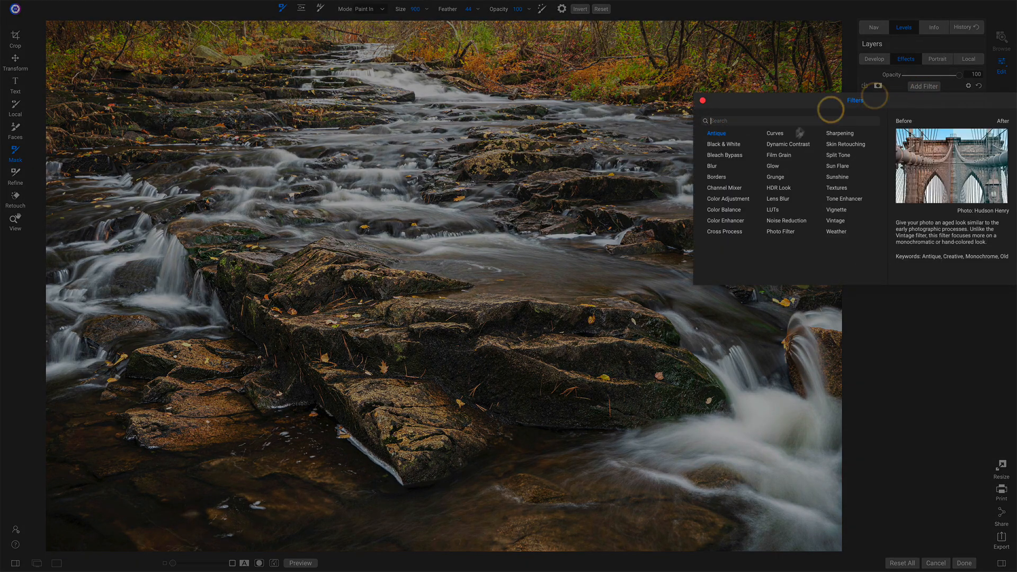
click(836, 210)
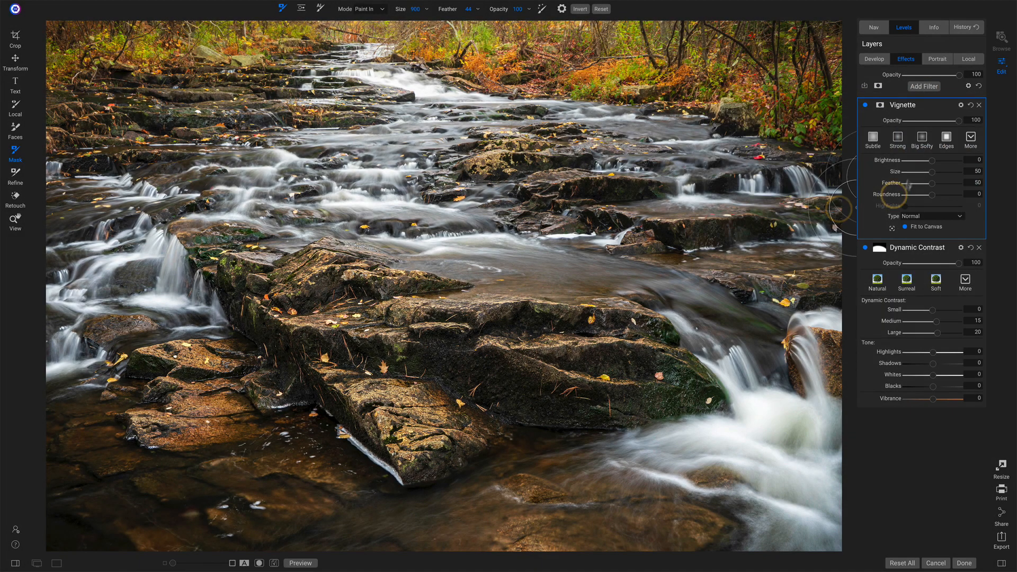
click(899, 139)
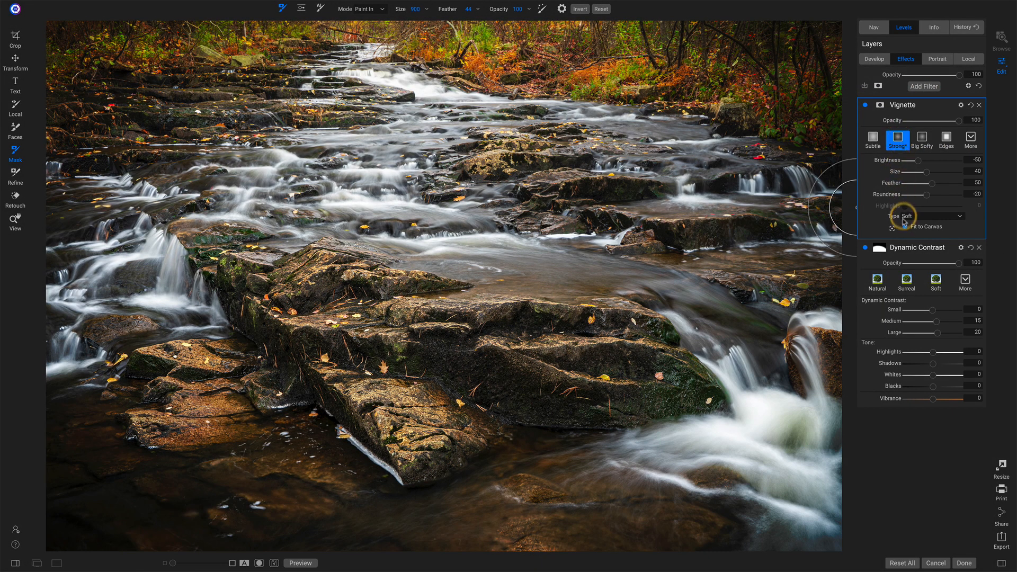
Set the vignette's feather to 0 and move its center down onto the foreground rock
click(904, 185)
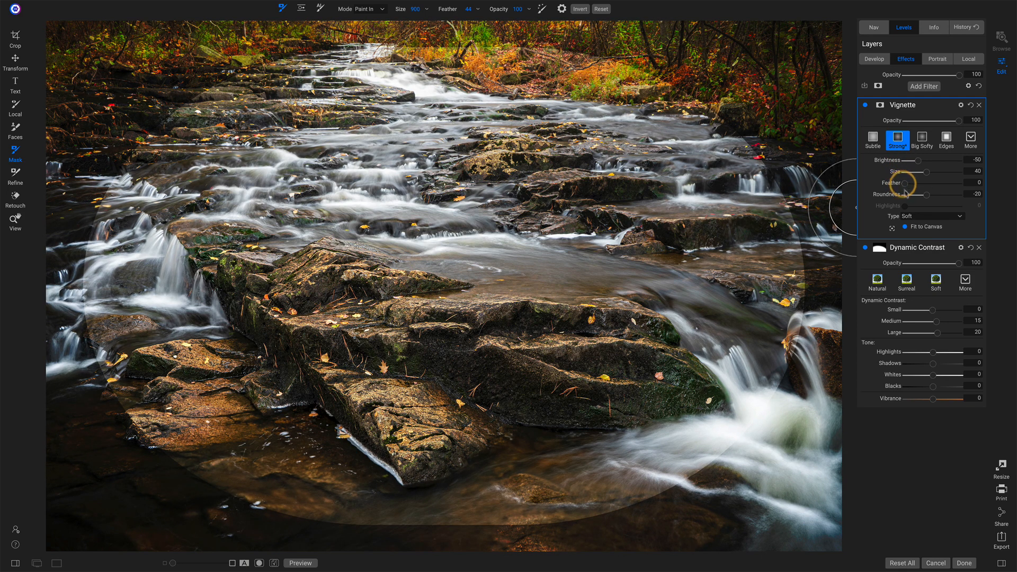
drag(444, 264, 431, 398)
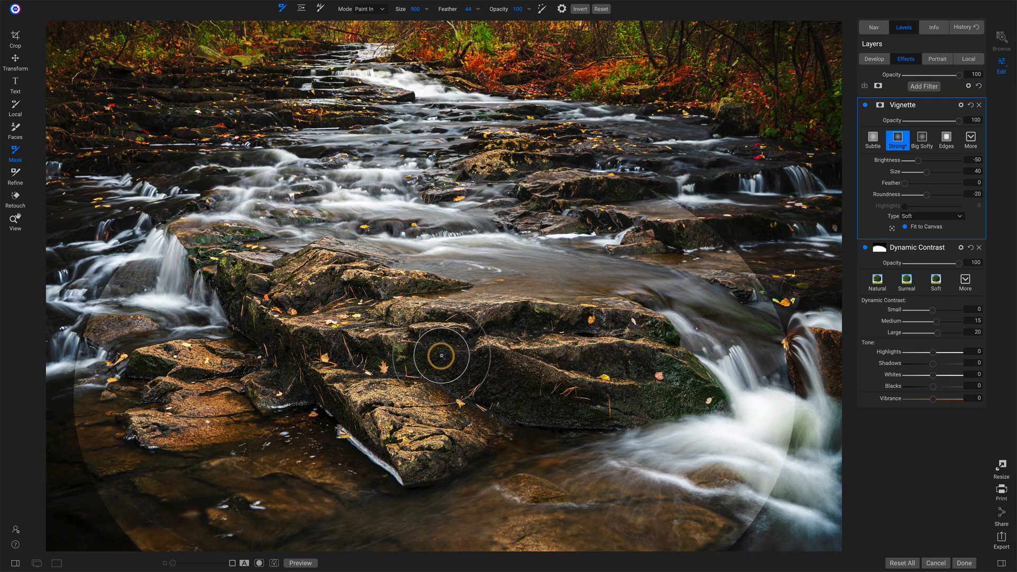
drag(426, 316, 423, 434)
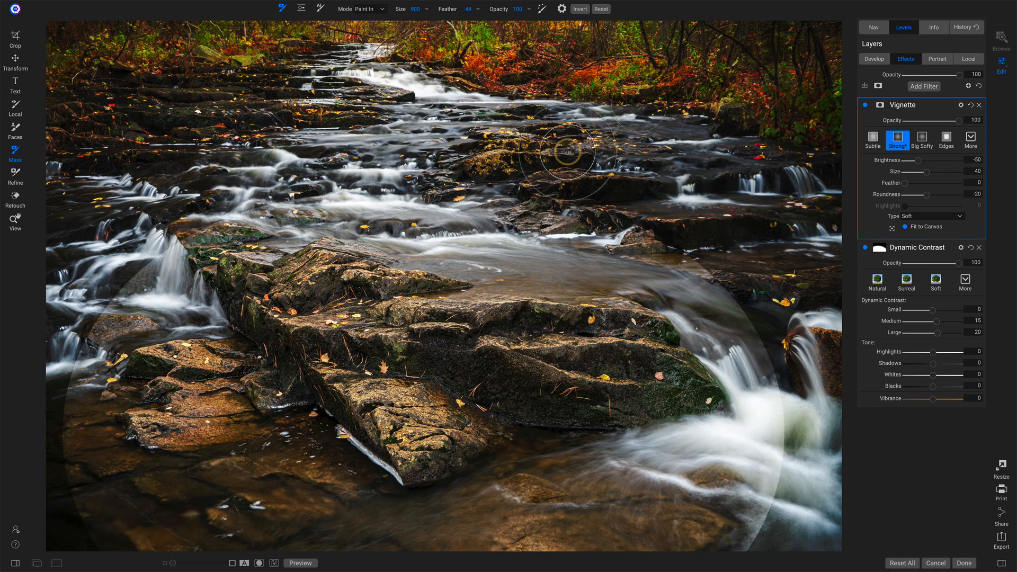
Set the vignette's feather to 89 and brightness to -29, and toggle the filter off and on to compare
click(948, 186)
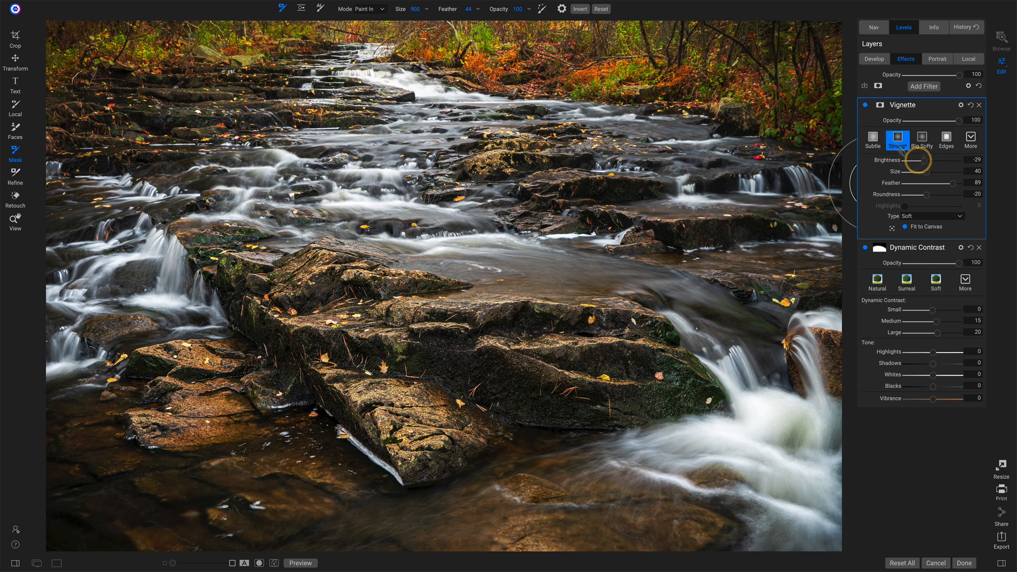
click(866, 105)
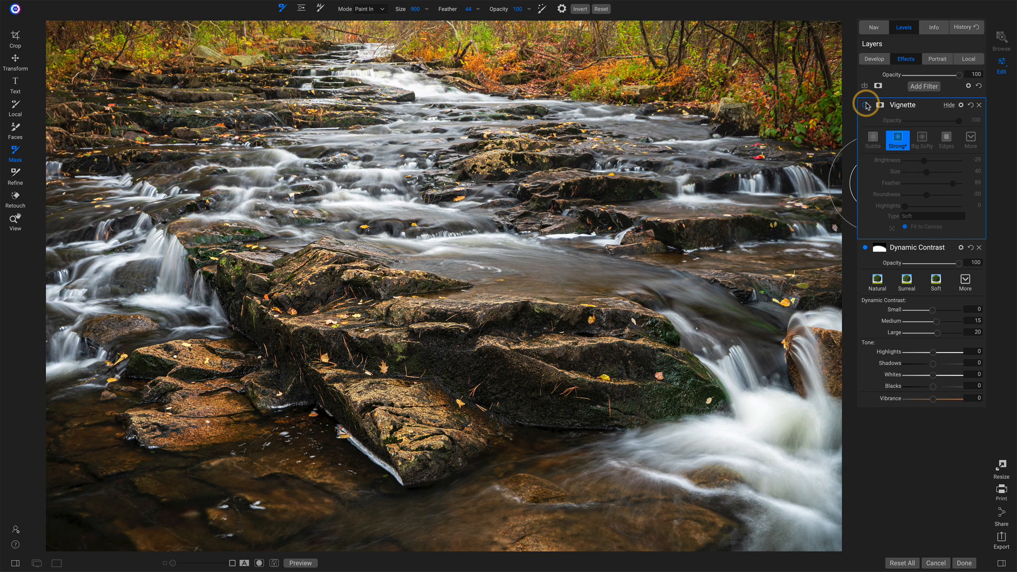
click(866, 105)
click(866, 105)
click(866, 105)
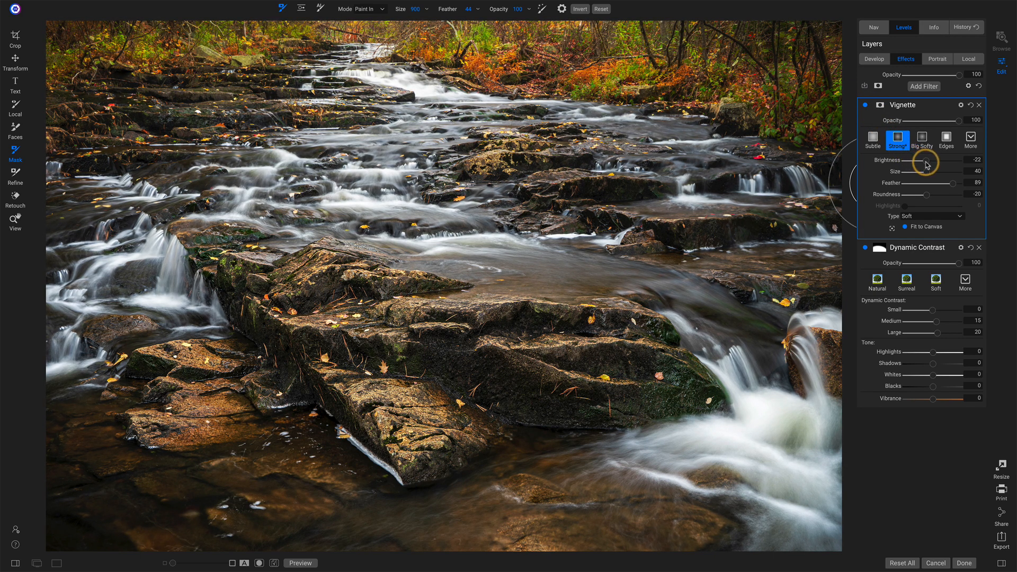
Lighten the vignette to a brightness of -22 and toggle the filter off and on to check it
click(865, 105)
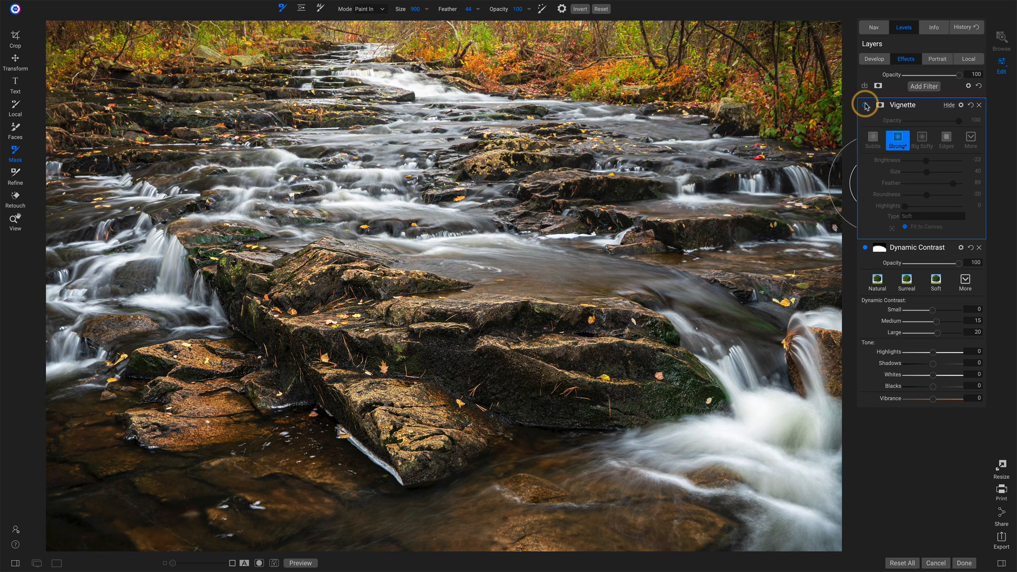
click(866, 105)
click(866, 104)
click(866, 105)
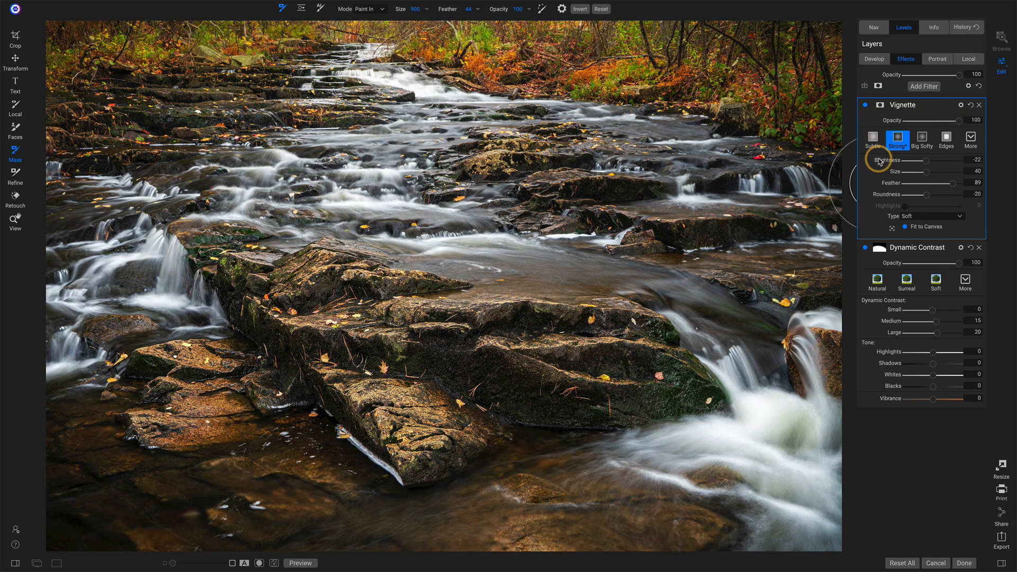
Try the Priority vignette type with Highlights at 40, and return the type to Soft
click(923, 217)
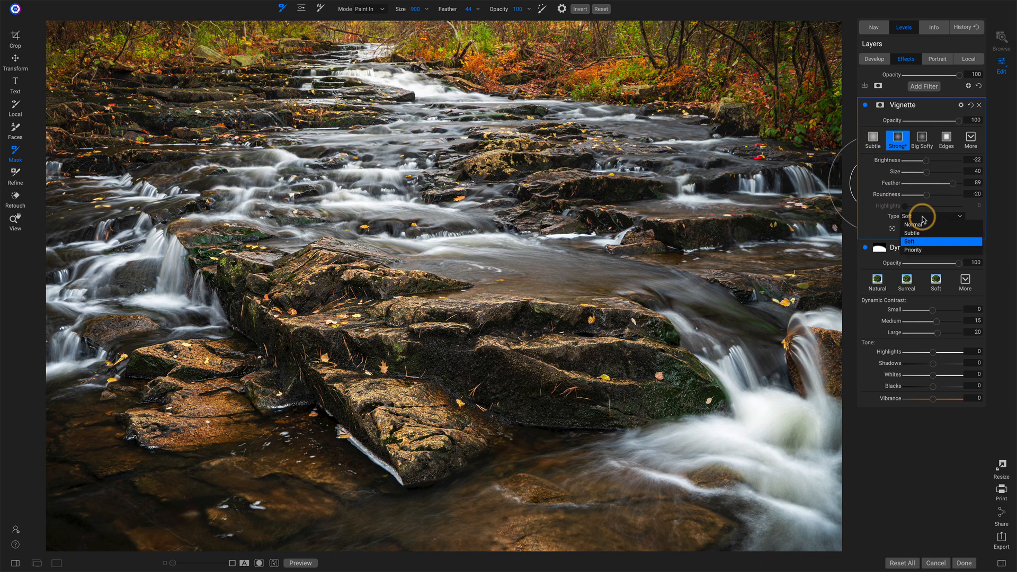
click(921, 249)
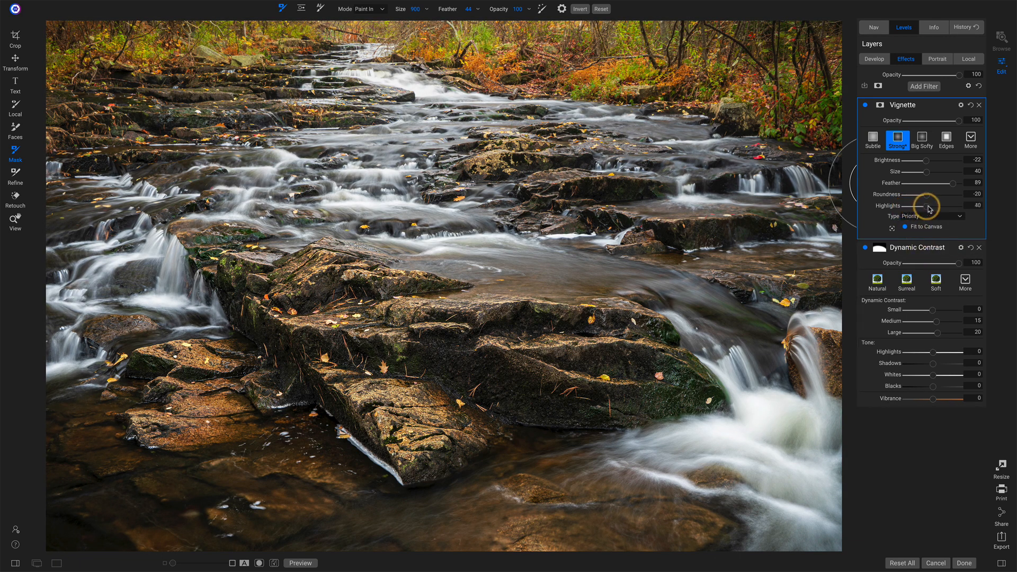
click(916, 217)
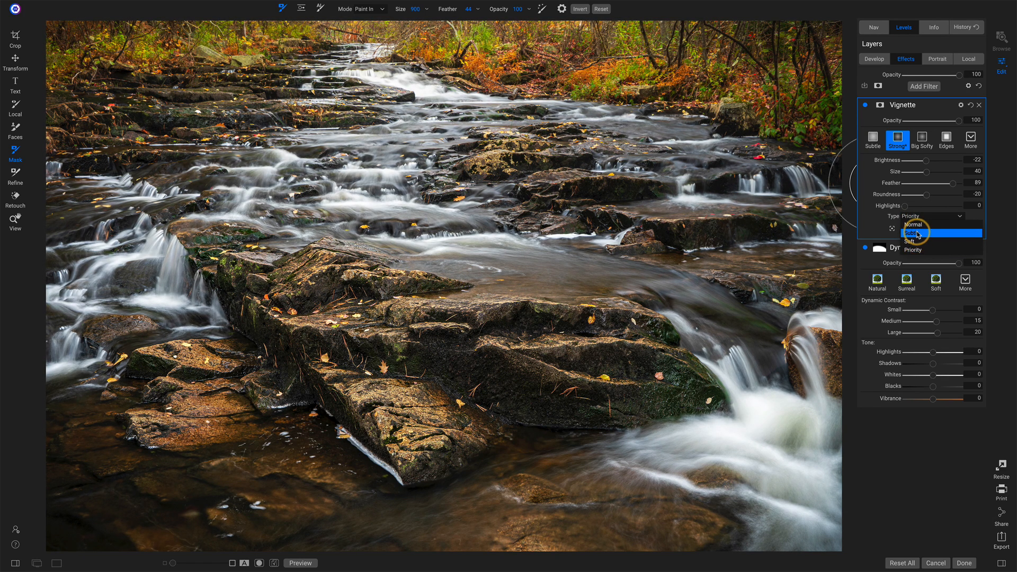
click(918, 241)
click(913, 218)
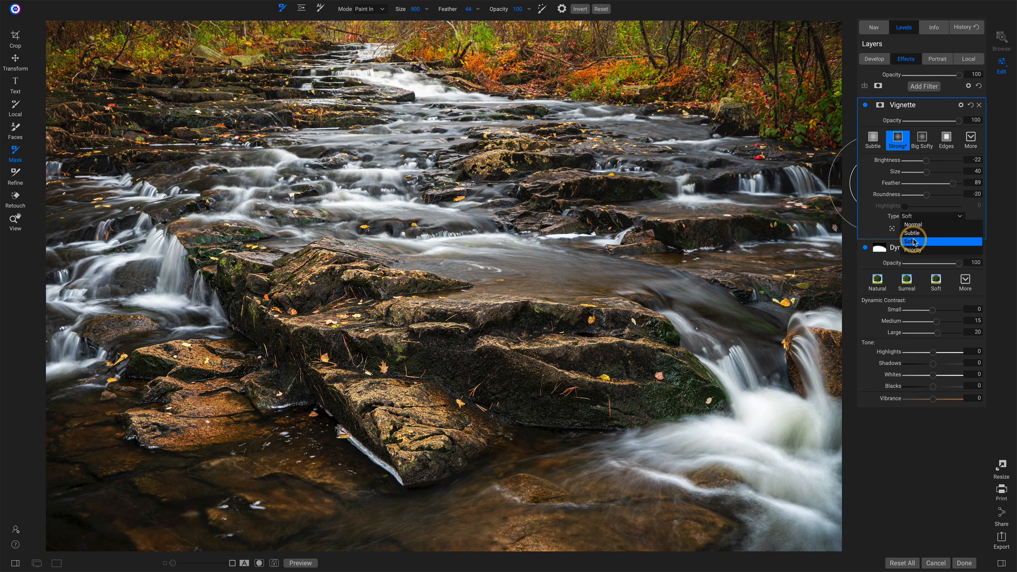
click(912, 241)
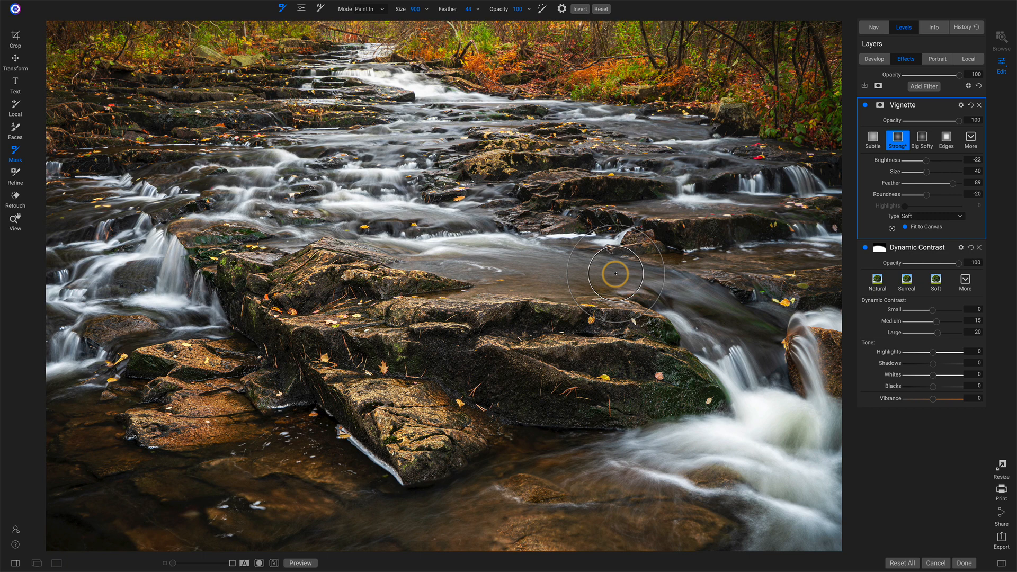
Toggle the preview off and on to compare the original photo with all applied effects
key(ctrl+p)
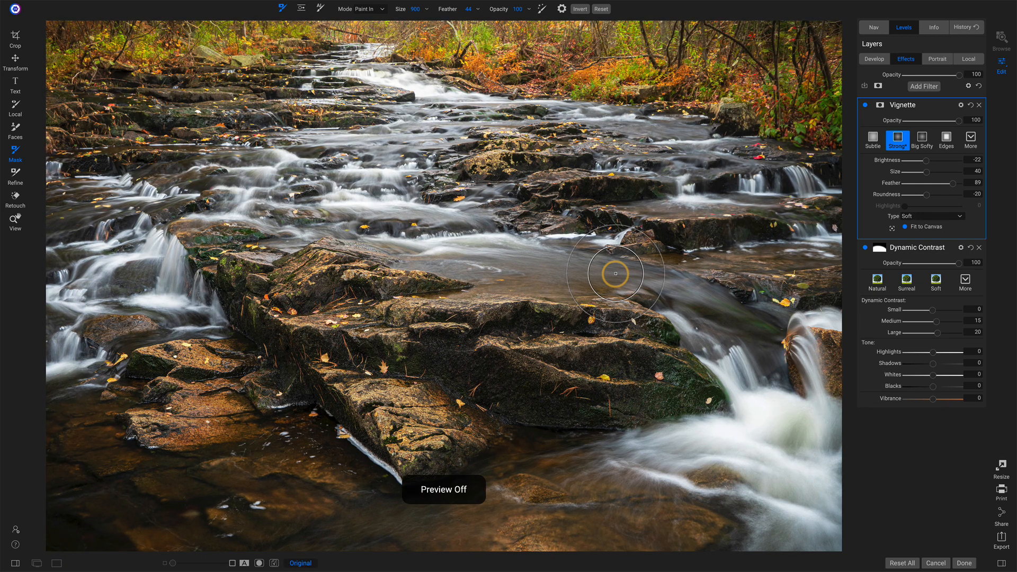
key(ctrl+p)
key(ctrl+p)
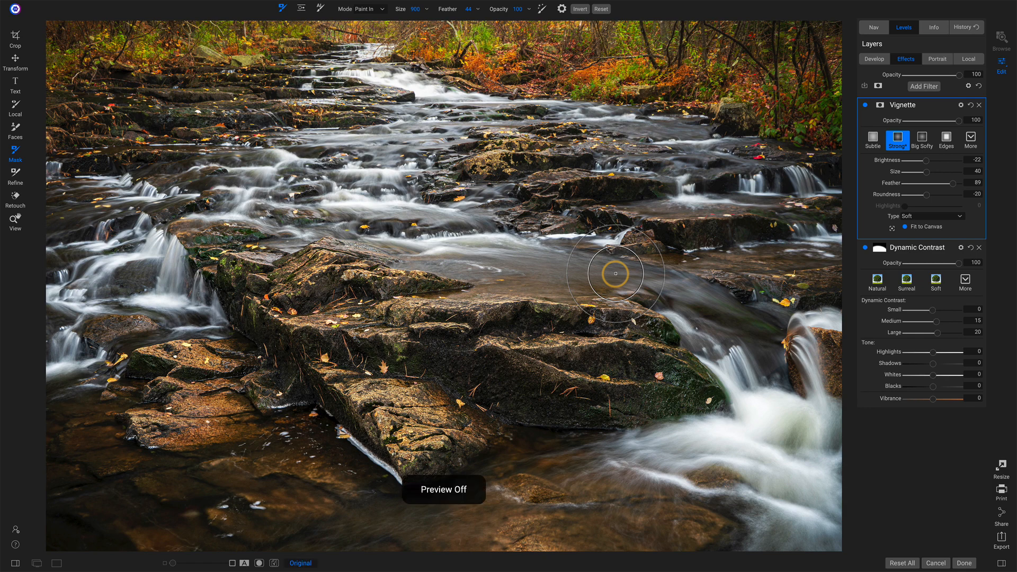
key(ctrl+p)
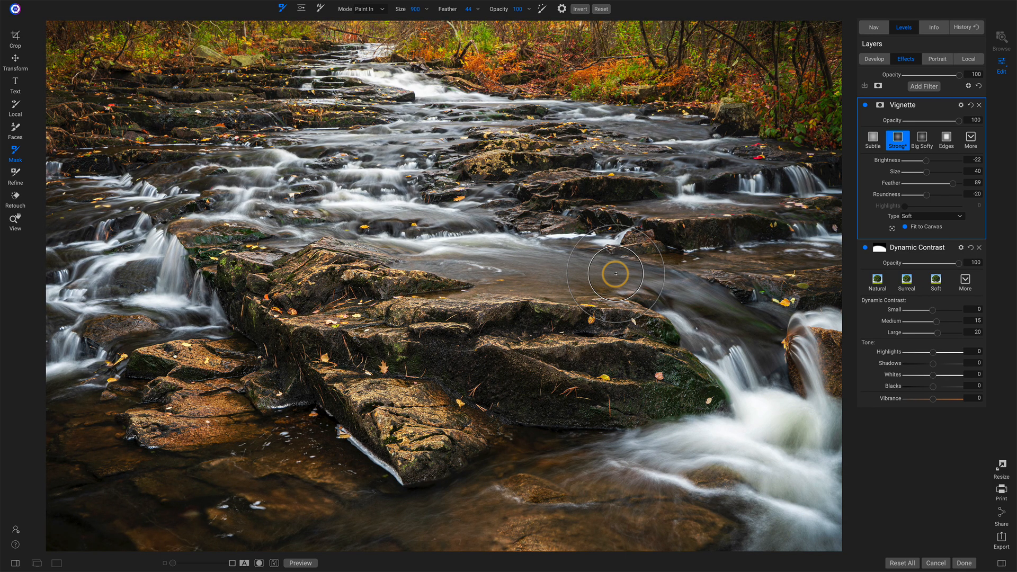
key(ctrl+p)
key(ctrl+p)
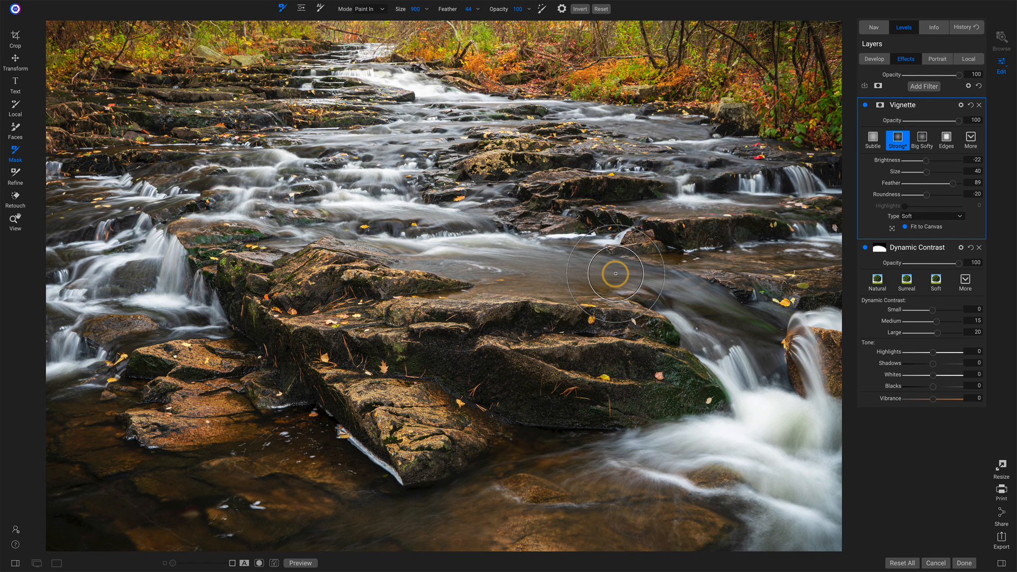